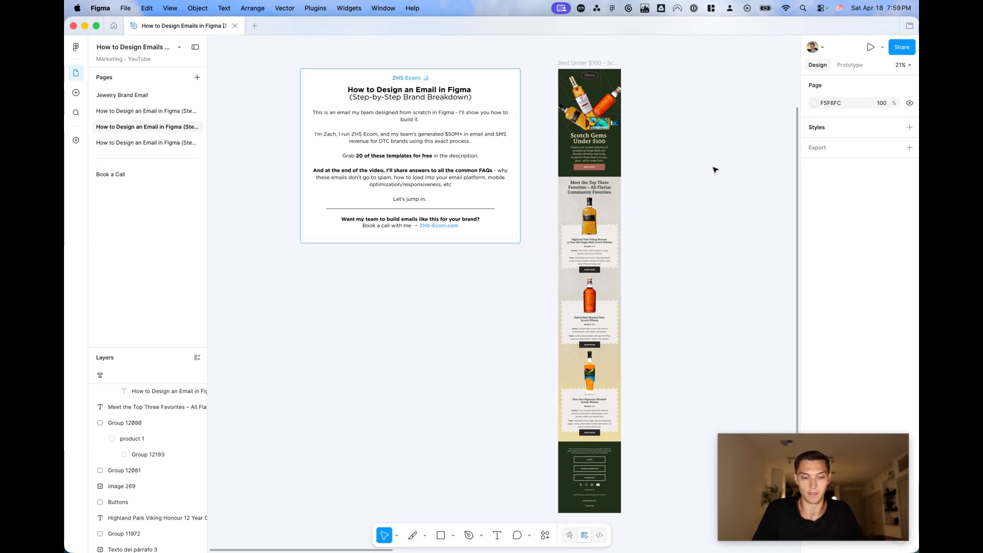
Step: Examine the hero section of the finished Scotch email, including its logo, bottle collage, headline and shop button
{"action": "scroll", "coordinate": [715, 169], "scroll_direction": "right", "scroll_amount": 3}
{"action": "scroll", "coordinate": [715, 169], "scroll_direction": "down", "scroll_amount": 1}
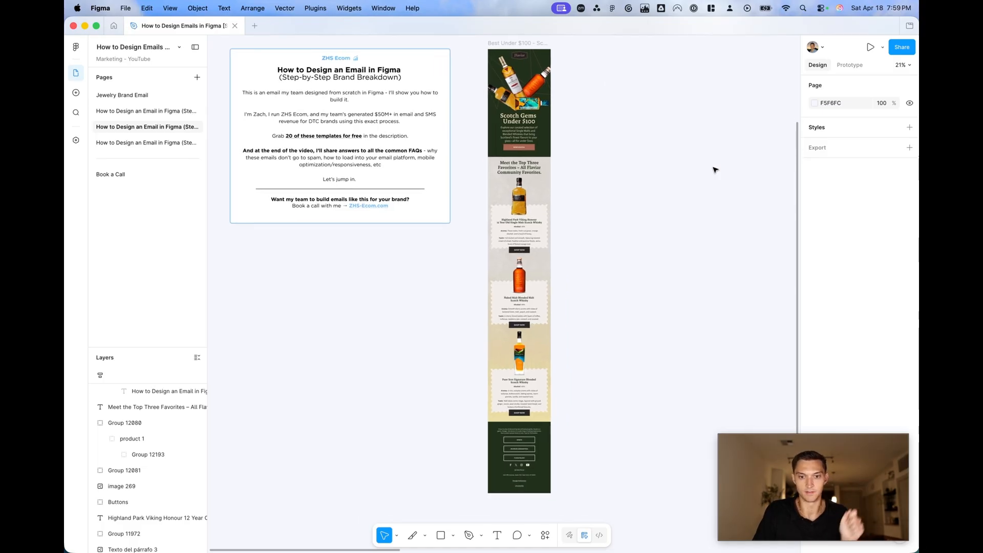
{"action": "scroll", "coordinate": [593, 77], "scroll_direction": "up", "scroll_amount": 5}
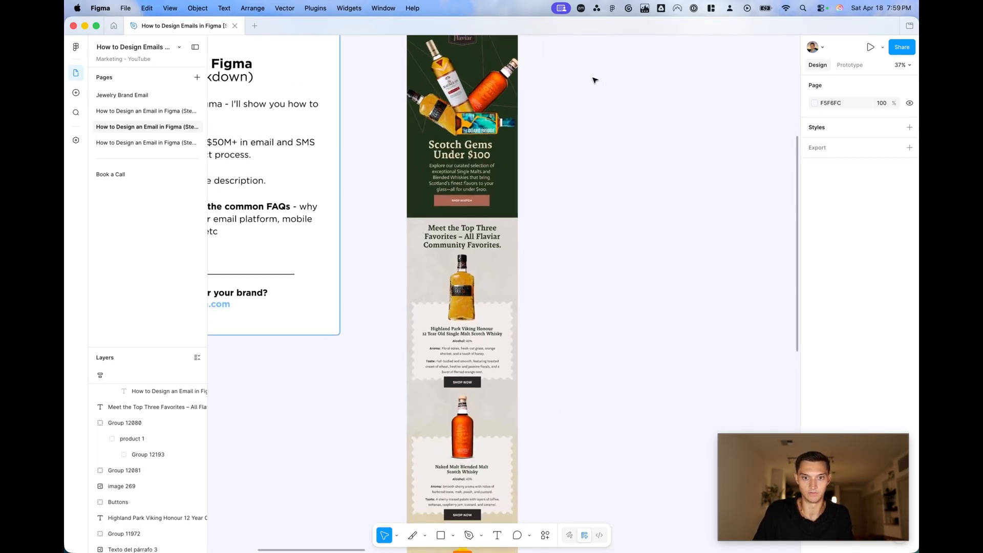
{"action": "scroll", "coordinate": [526, 141], "scroll_direction": "up", "scroll_amount": 2}
{"action": "scroll", "coordinate": [526, 140], "scroll_direction": "up", "scroll_amount": 5}
{"action": "scroll", "coordinate": [435, 405], "scroll_direction": "down", "scroll_amount": 2}
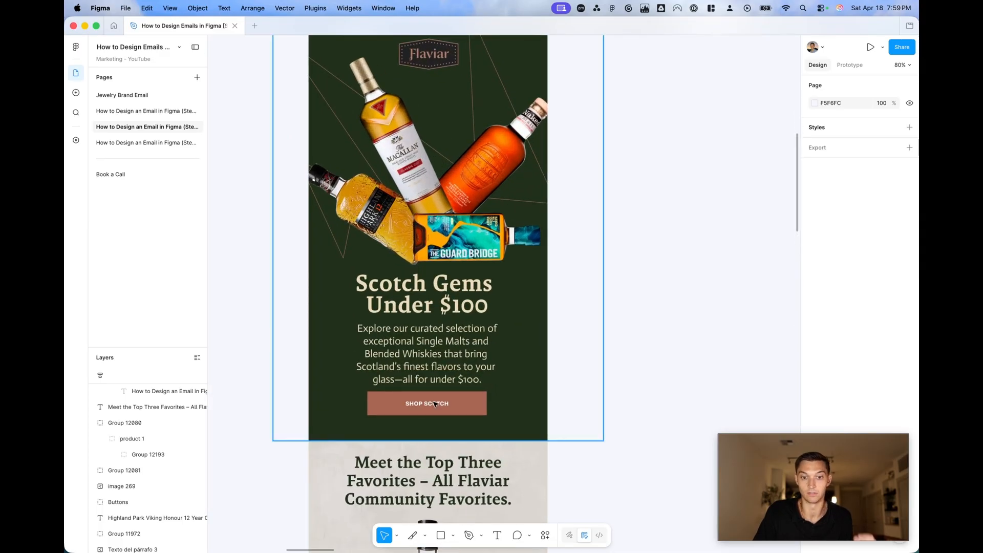
{"action": "left_click", "coordinate": [442, 305]}
{"action": "scroll", "coordinate": [674, 368], "scroll_direction": "down", "scroll_amount": 1}
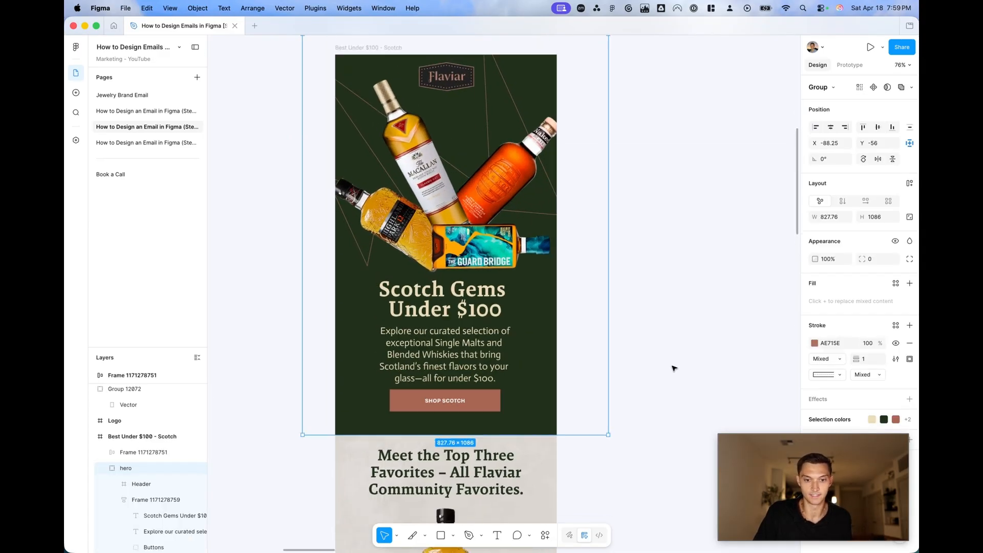
{"action": "scroll", "coordinate": [675, 368], "scroll_direction": "down", "scroll_amount": 3}
{"action": "scroll", "coordinate": [589, 296], "scroll_direction": "up", "scroll_amount": 1}
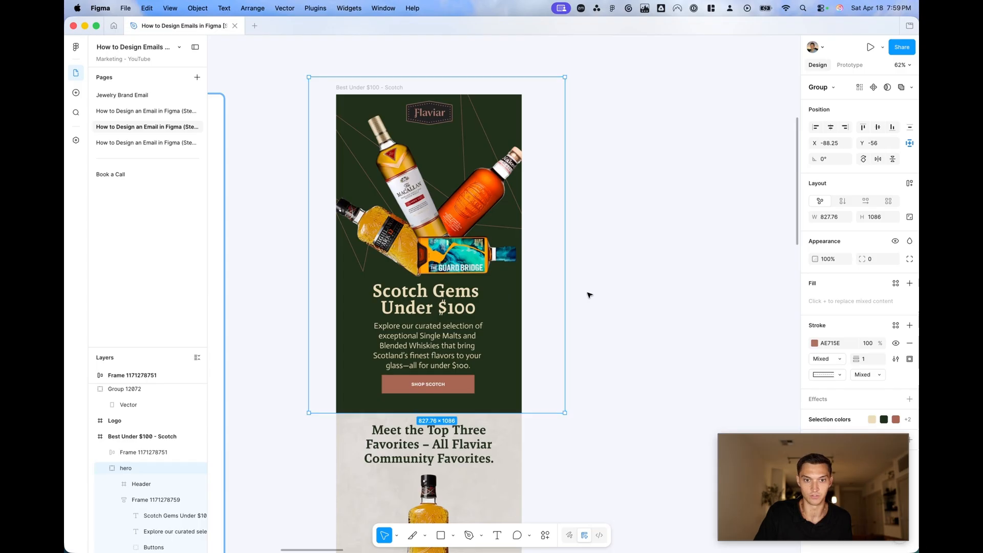
Step: Review the rest of the finished email, from the three product sections down to the footer
{"action": "scroll", "coordinate": [589, 295], "scroll_direction": "down", "scroll_amount": 3}
{"action": "scroll", "coordinate": [589, 295], "scroll_direction": "down", "scroll_amount": 5}
{"action": "scroll", "coordinate": [589, 295], "scroll_direction": "up", "scroll_amount": 1}
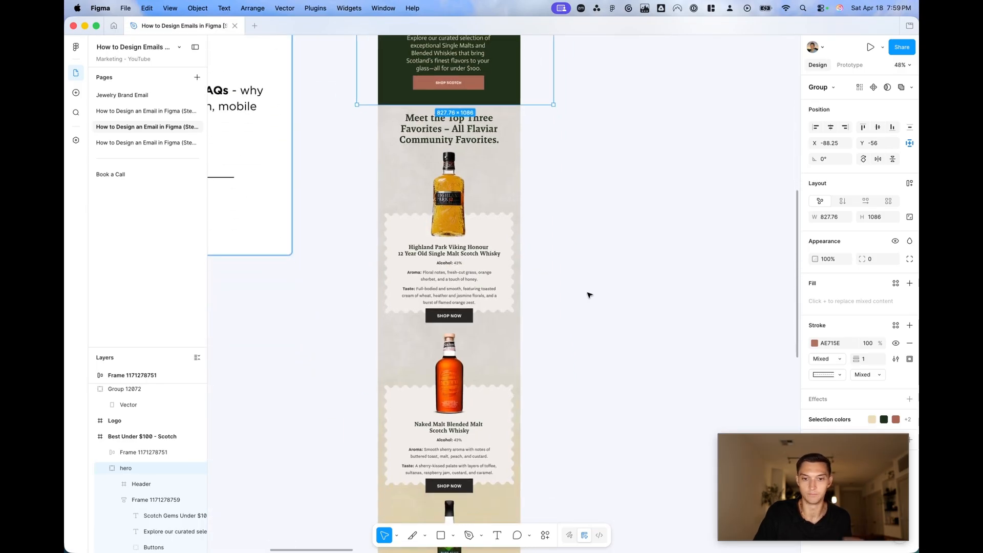
{"action": "scroll", "coordinate": [589, 296], "scroll_direction": "down", "scroll_amount": 5}
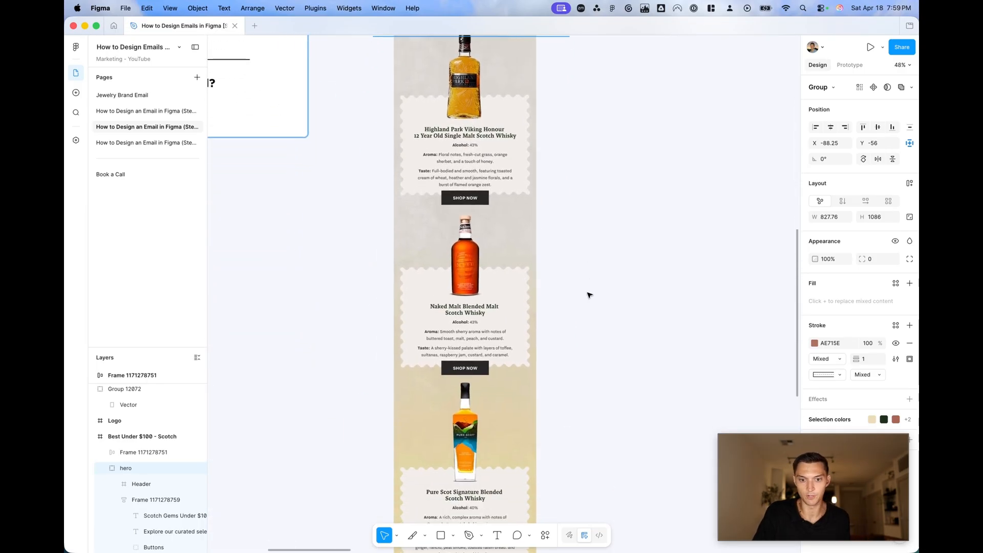
{"action": "scroll", "coordinate": [482, 100], "scroll_direction": "up", "scroll_amount": 5}
{"action": "scroll", "coordinate": [483, 100], "scroll_direction": "down", "scroll_amount": 4}
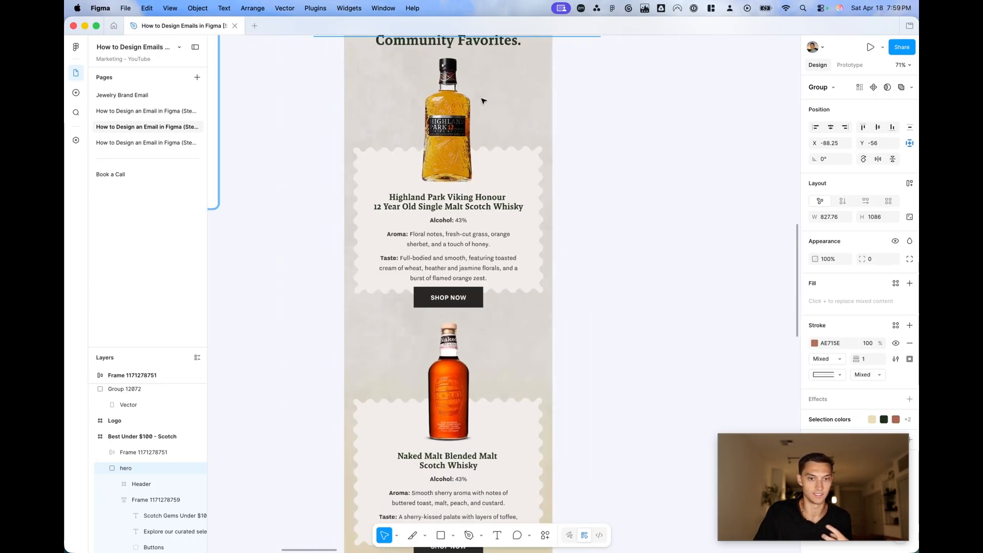
{"action": "scroll", "coordinate": [607, 145], "scroll_direction": "up", "scroll_amount": 2}
{"action": "scroll", "coordinate": [608, 145], "scroll_direction": "right", "scroll_amount": 1}
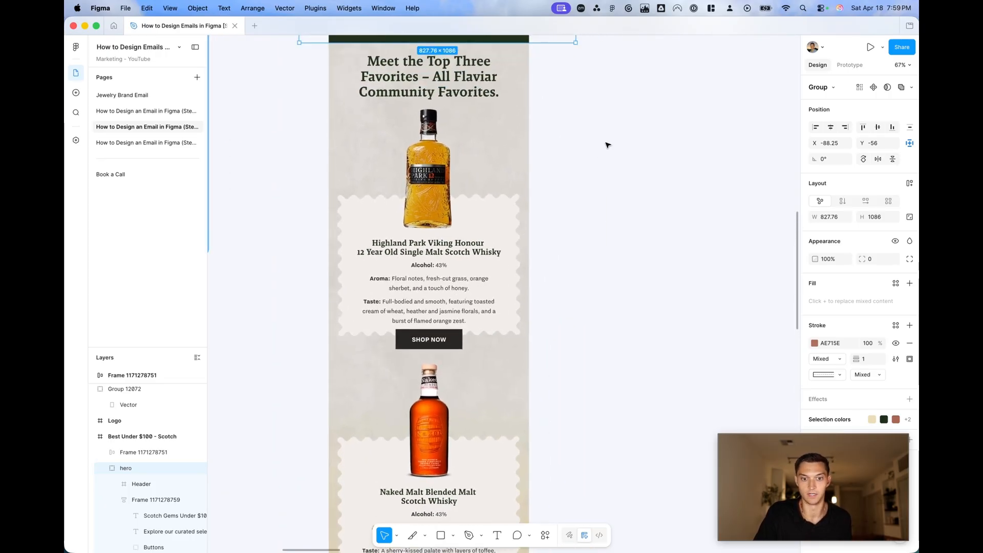
{"action": "scroll", "coordinate": [607, 145], "scroll_direction": "down", "scroll_amount": 10}
{"action": "scroll", "coordinate": [608, 145], "scroll_direction": "left", "scroll_amount": 1}
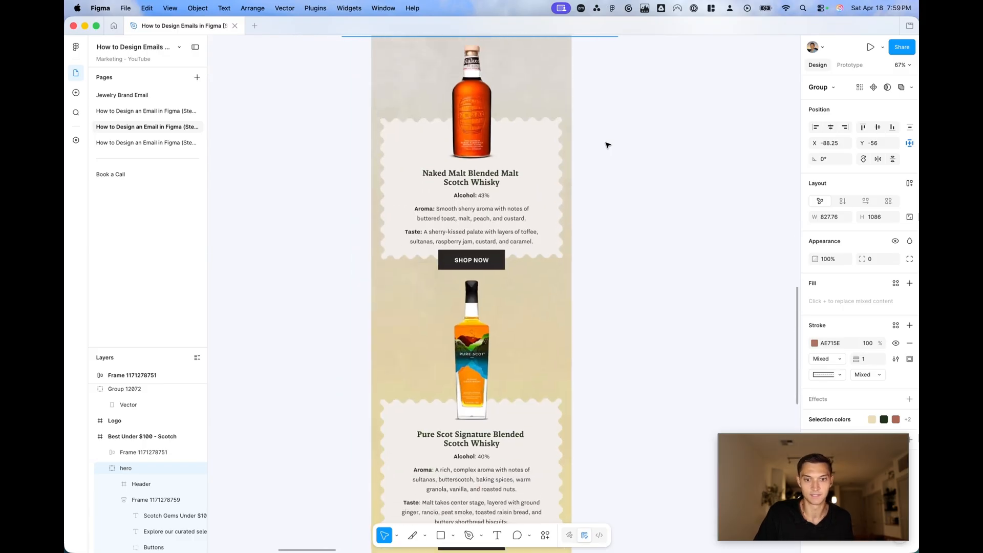
{"action": "scroll", "coordinate": [607, 146], "scroll_direction": "down", "scroll_amount": 4}
{"action": "scroll", "coordinate": [607, 146], "scroll_direction": "left", "scroll_amount": 1}
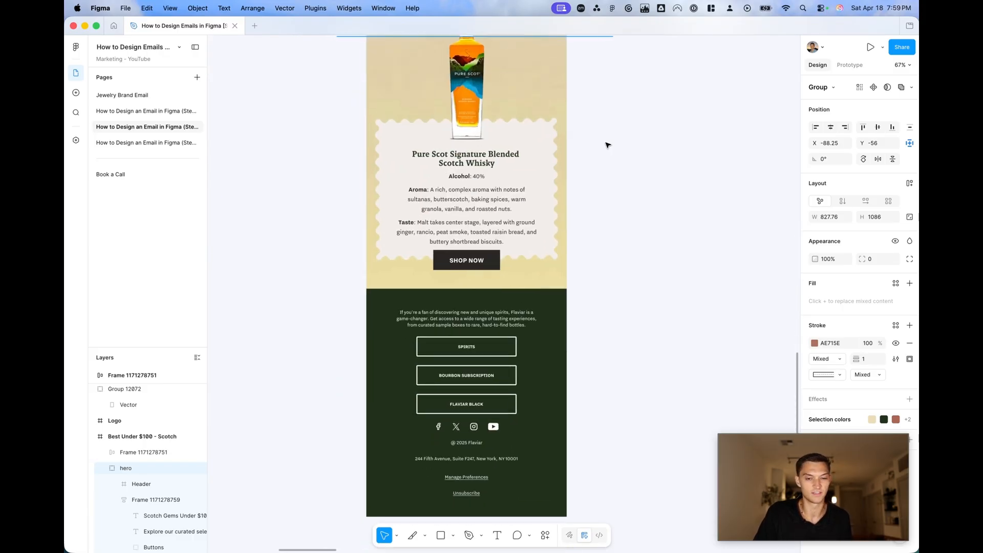
{"action": "scroll", "coordinate": [608, 146], "scroll_direction": "down", "scroll_amount": 5}
{"action": "scroll", "coordinate": [608, 146], "scroll_direction": "up", "scroll_amount": 10}
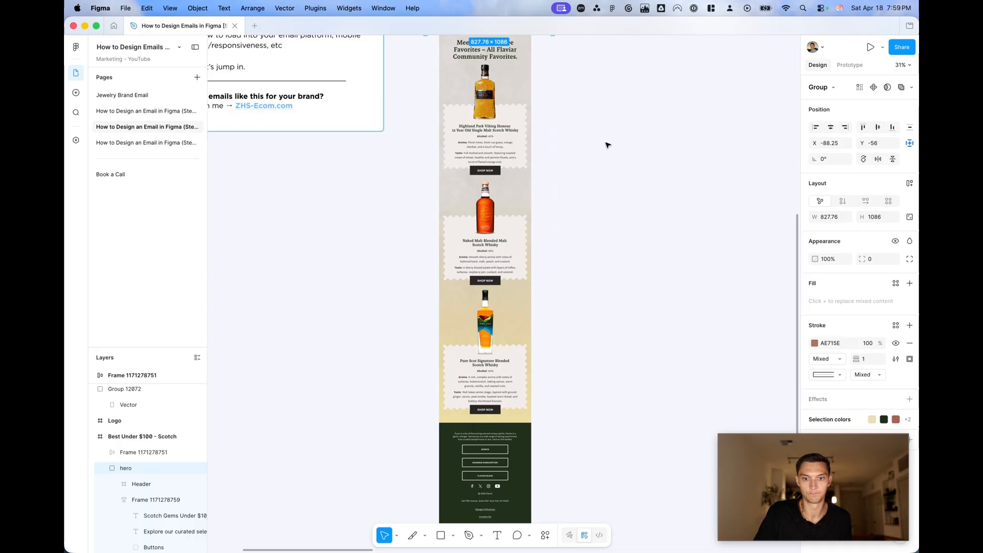
{"action": "left_click", "coordinate": [607, 145]}
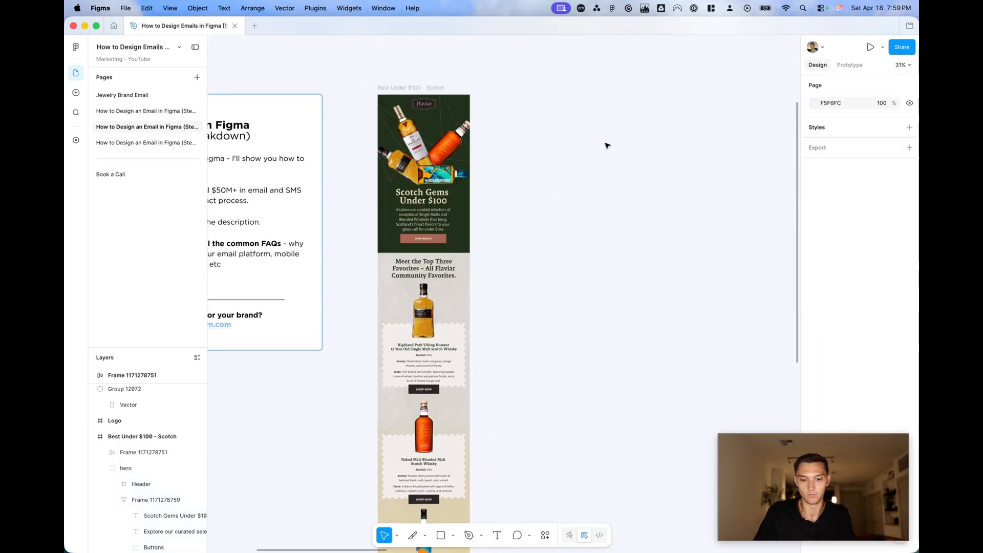
Step: Draw a frame about 1828 px tall beside the finished email and set its width to 600
{"action": "key", "text": "f"}
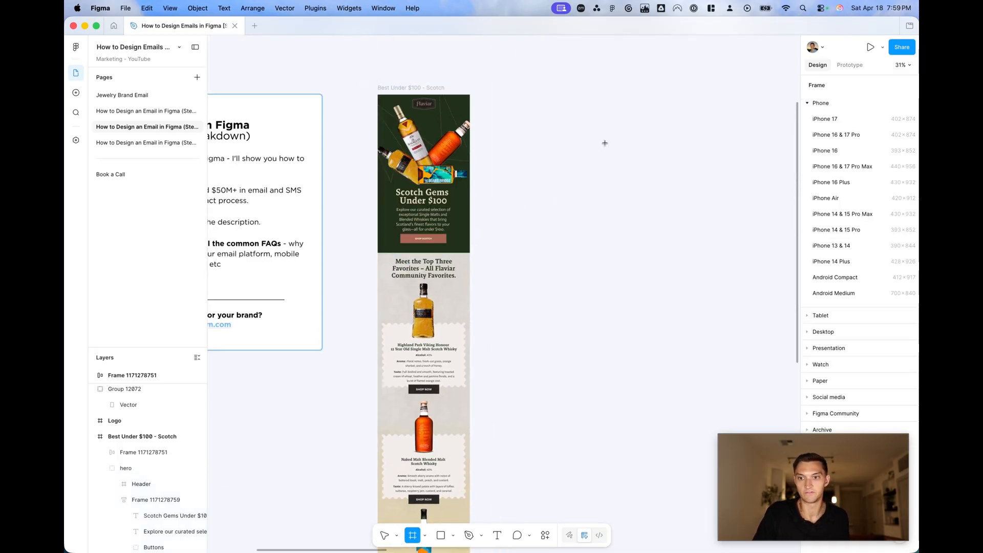
{"action": "mouse_move", "coordinate": [518, 95]}
{"action": "left_mouse_down"}
{"action": "mouse_move", "coordinate": [648, 302]}
{"action": "mouse_move", "coordinate": [641, 378]}
{"action": "mouse_move", "coordinate": [631, 375]}
{"action": "left_mouse_up"}
{"action": "left_click", "coordinate": [779, 454]}
{"action": "left_click_drag", "start_coordinate": [803, 467], "coordinate": [663, 462]}
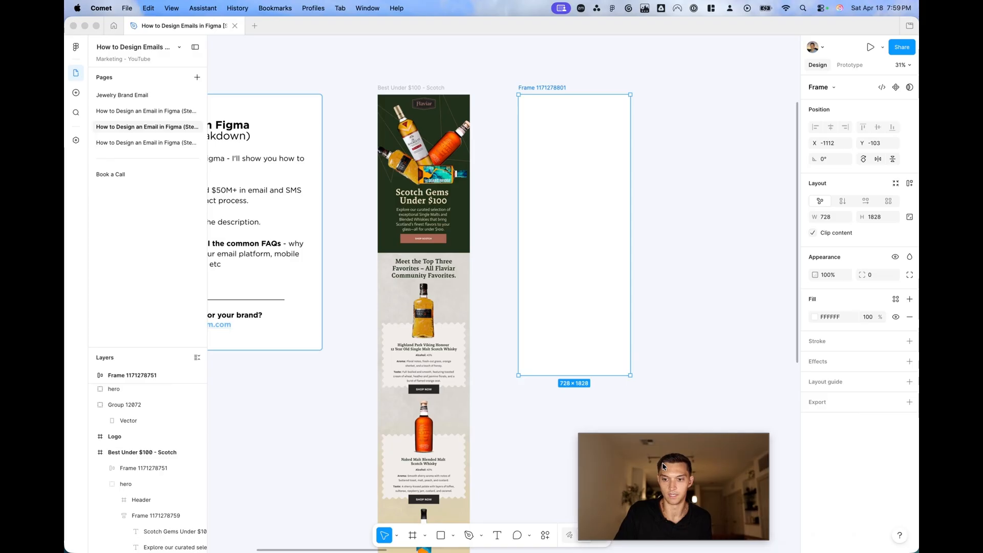
{"action": "left_click", "coordinate": [829, 217]}
{"action": "type", "text": "600"}
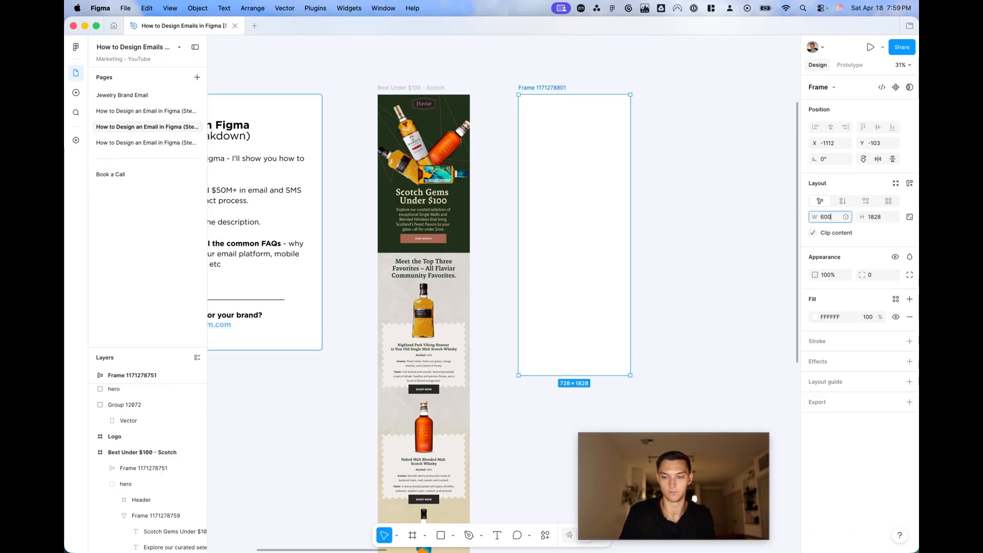
{"action": "key", "text": "Return"}
Step: Extend the new frame downward to a height of about 3535 px
{"action": "scroll", "coordinate": [611, 178], "scroll_direction": "down", "scroll_amount": 3}
{"action": "left_click", "coordinate": [523, 92]}
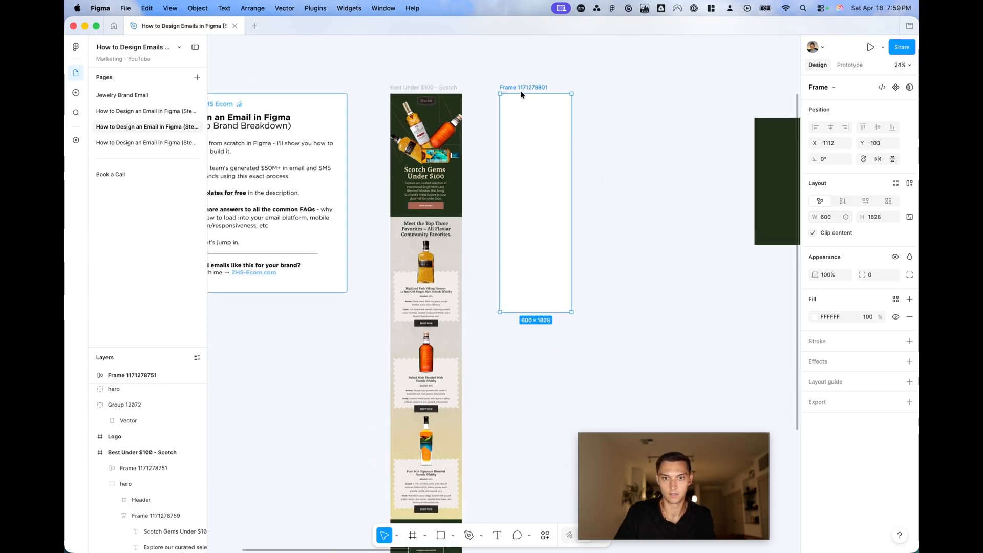
{"action": "left_click", "coordinate": [626, 149]}
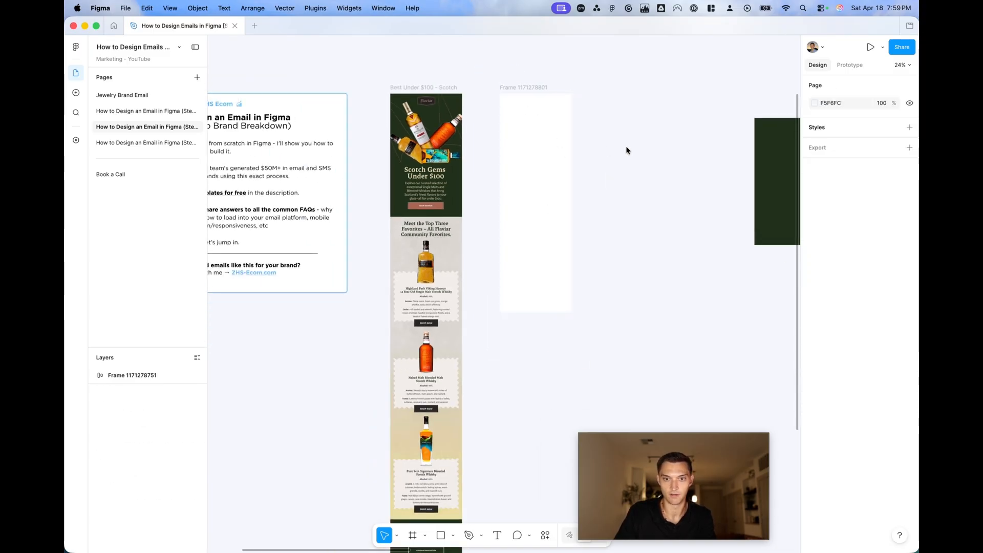
{"action": "double_click", "coordinate": [524, 87]}
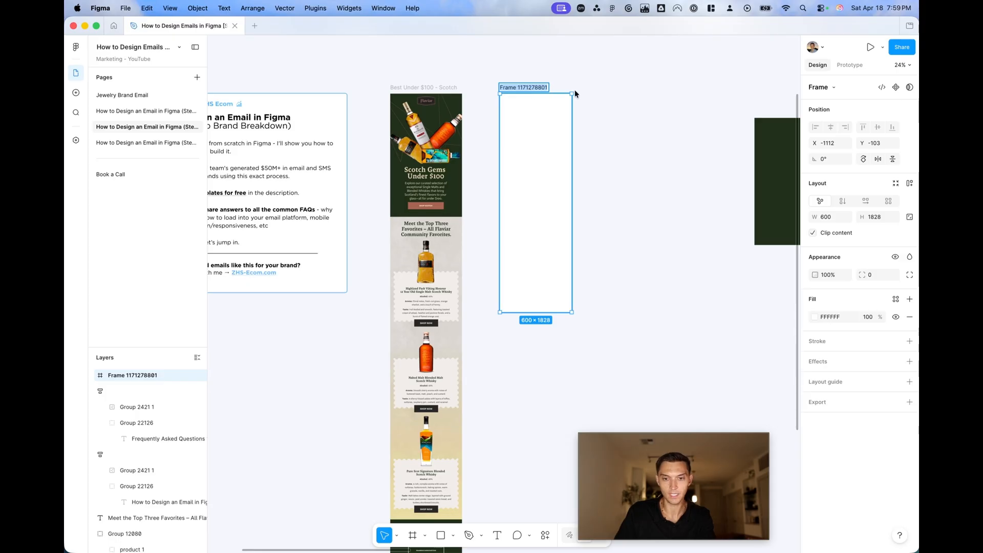
{"action": "key", "text": "Return"}
{"action": "left_click_drag", "start_coordinate": [554, 314], "coordinate": [553, 519]}
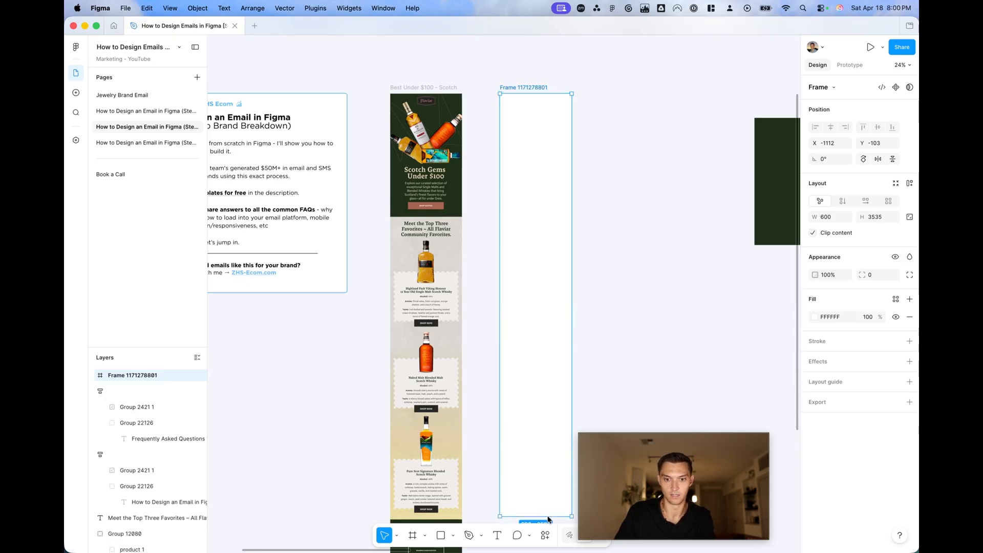
{"action": "scroll", "coordinate": [619, 278], "scroll_direction": "down", "scroll_amount": 2}
{"action": "left_click", "coordinate": [618, 278]}
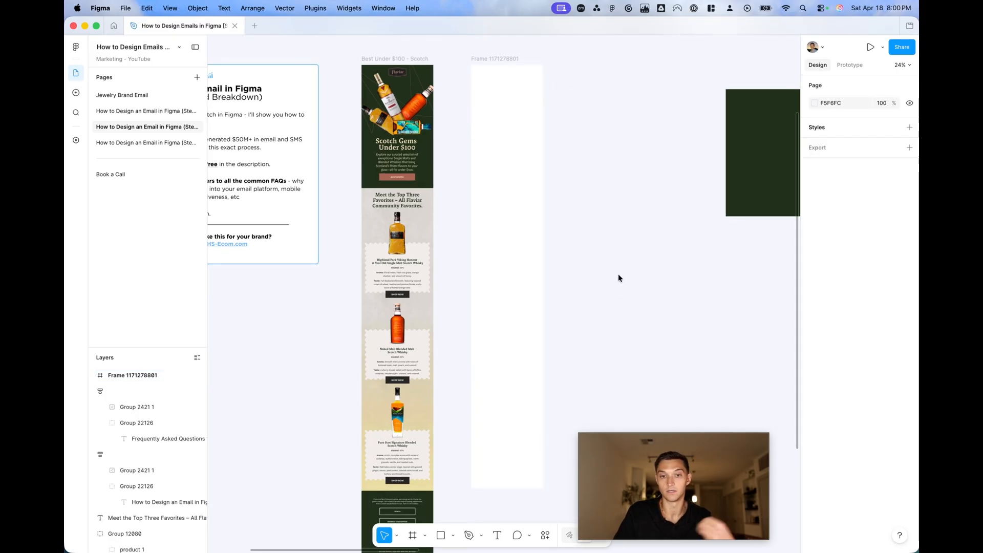
Step: Draw a rectangle and fit it to the top of the new frame at full width, about 600 × 1202 px
{"action": "scroll", "coordinate": [466, 138], "scroll_direction": "up", "scroll_amount": 2}
{"action": "scroll", "coordinate": [465, 136], "scroll_direction": "up", "scroll_amount": 5}
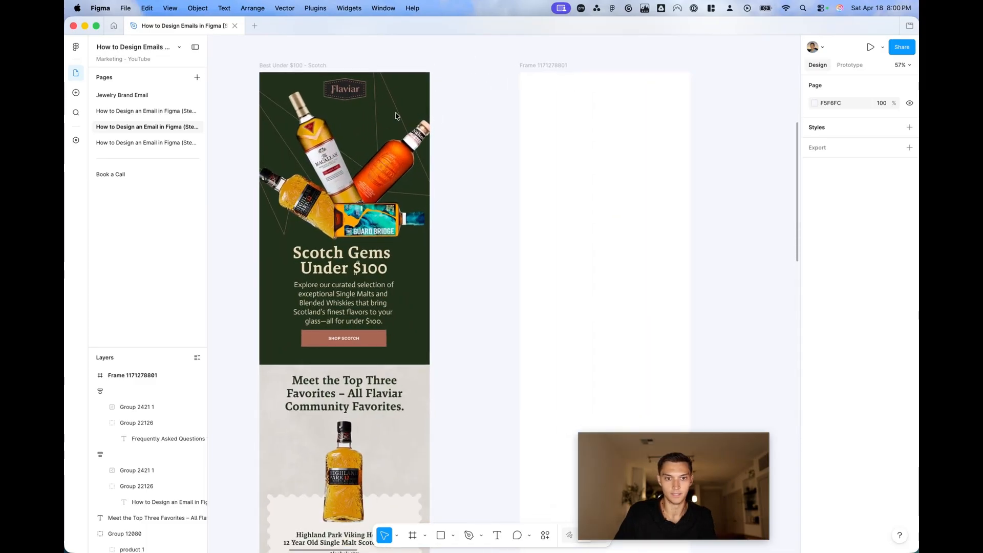
{"action": "scroll", "coordinate": [420, 142], "scroll_direction": "left", "scroll_amount": 1}
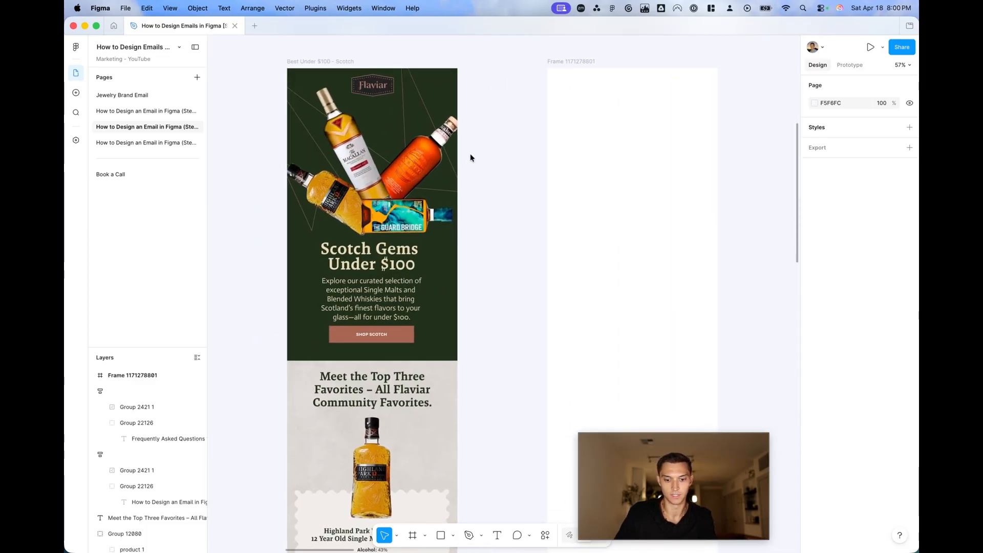
{"action": "scroll", "coordinate": [494, 166], "scroll_direction": "down", "scroll_amount": 2}
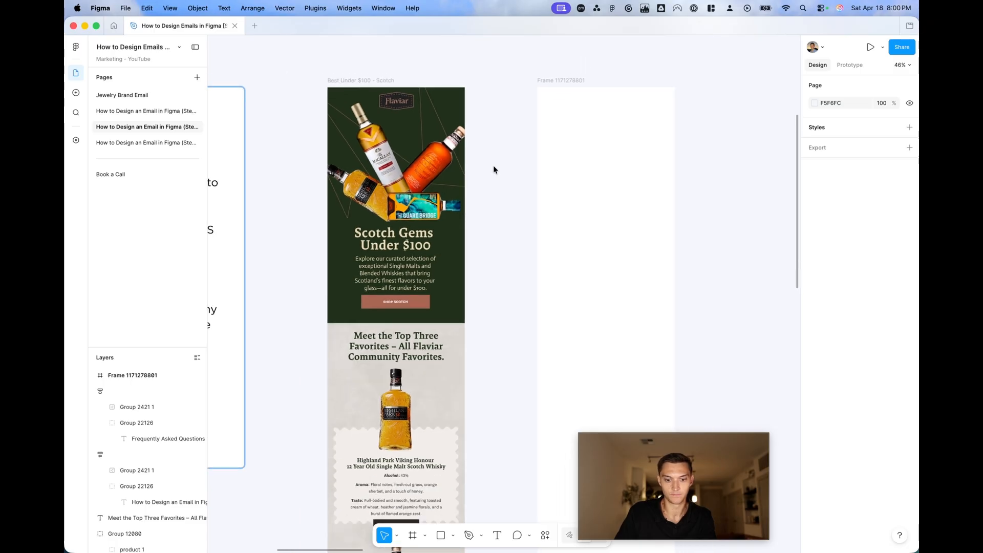
{"action": "key", "text": "f"}
{"action": "key", "text": "r"}
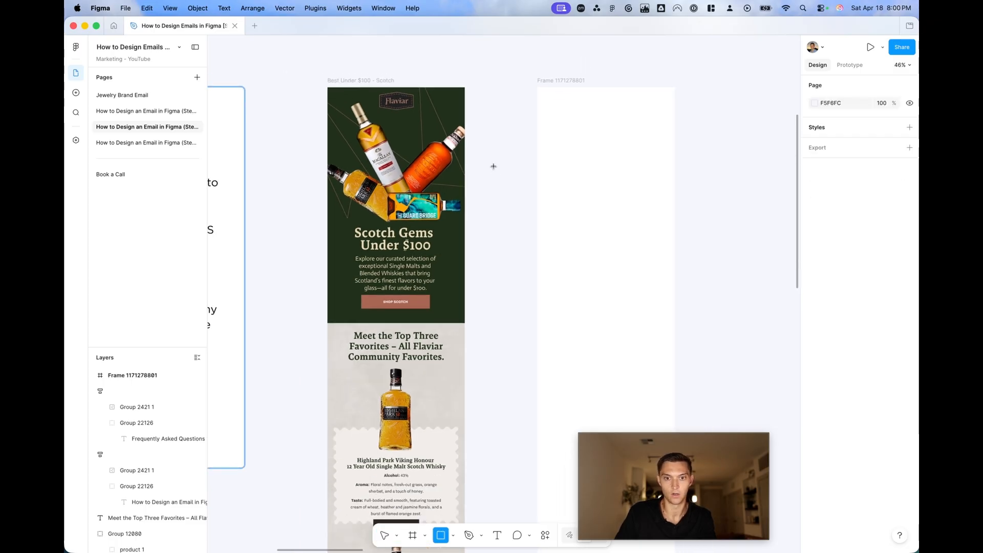
{"action": "scroll", "coordinate": [493, 166], "scroll_direction": "right", "scroll_amount": 3}
{"action": "scroll", "coordinate": [493, 166], "scroll_direction": "down", "scroll_amount": 1}
{"action": "mouse_move", "coordinate": [578, 121]}
{"action": "left_mouse_down"}
{"action": "mouse_move", "coordinate": [663, 247]}
{"action": "mouse_move", "coordinate": [694, 379]}
{"action": "left_mouse_up"}
{"action": "mouse_move", "coordinate": [620, 270]}
{"action": "left_mouse_down"}
{"action": "mouse_move", "coordinate": [459, 260]}
{"action": "mouse_move", "coordinate": [445, 239]}
{"action": "left_mouse_up"}
{"action": "left_click_drag", "start_coordinate": [518, 350], "coordinate": [532, 350]}
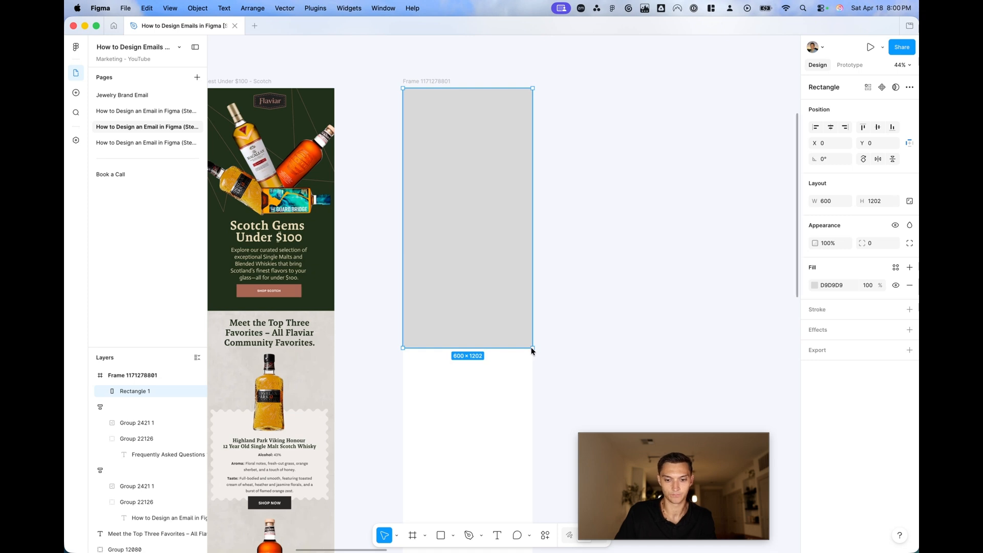
Step: Fill the rectangle with the dark green 21301B sampled from the finished hero and shorten it to about 1040 px
{"action": "key", "text": "i"}
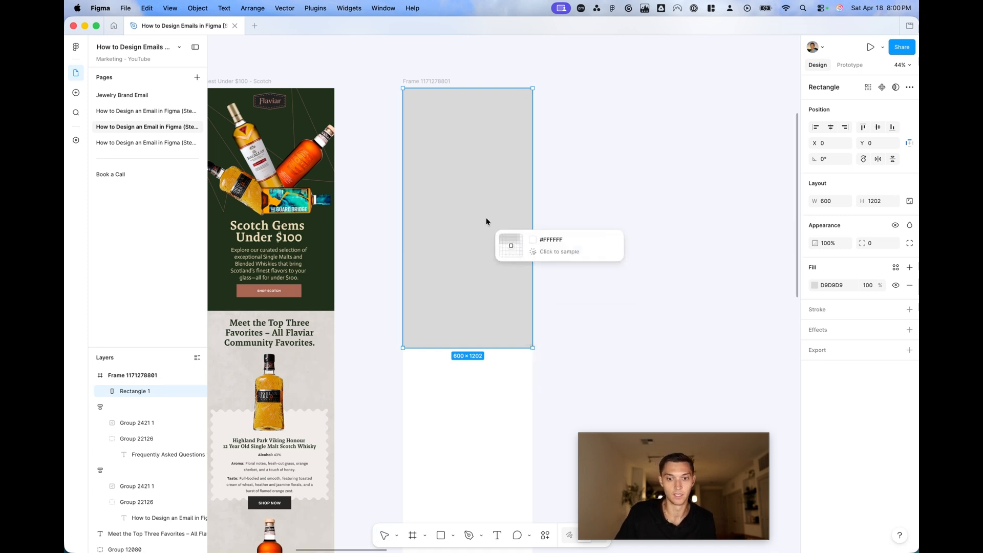
{"action": "left_click", "coordinate": [316, 259]}
{"action": "left_click_drag", "start_coordinate": [506, 351], "coordinate": [505, 316]}
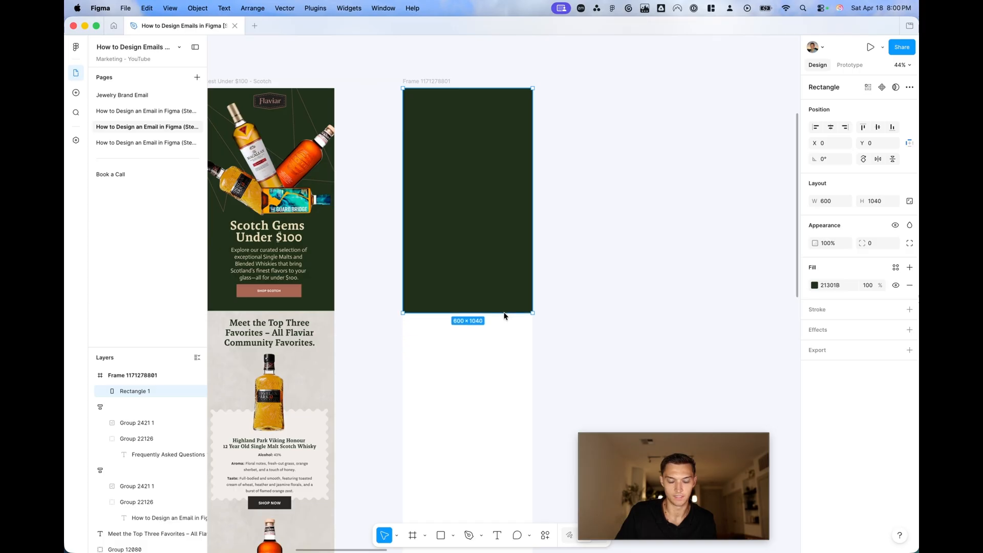
{"action": "left_click", "coordinate": [608, 289]}
Step: Look over the finished hero and the prepared assets beside the new frame, such as logo, bottles, text blocks and backgrounds
{"action": "scroll", "coordinate": [620, 281], "scroll_direction": "left", "scroll_amount": 3}
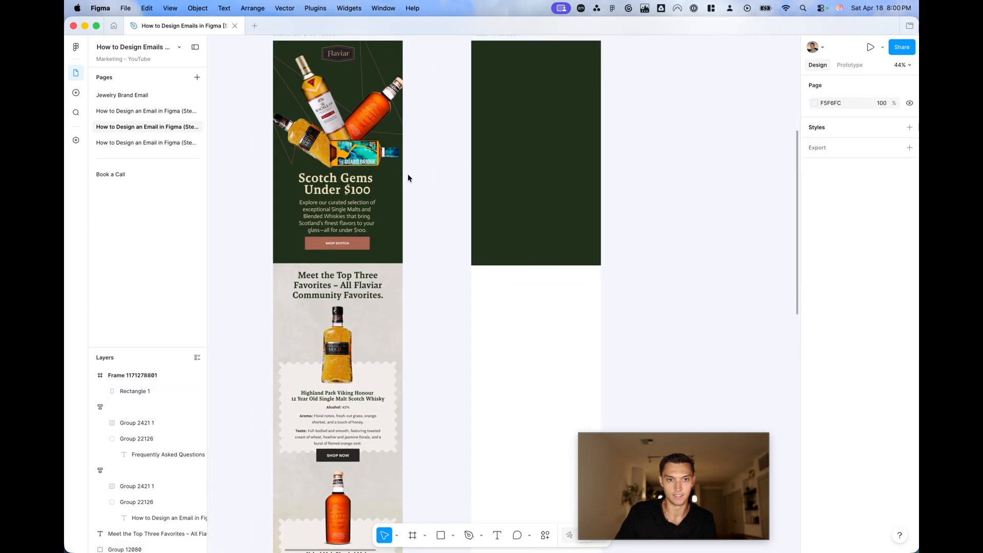
{"action": "scroll", "coordinate": [408, 178], "scroll_direction": "up", "scroll_amount": 5, "text": "ctrl"}
{"action": "scroll", "coordinate": [409, 177], "scroll_direction": "down", "scroll_amount": 5}
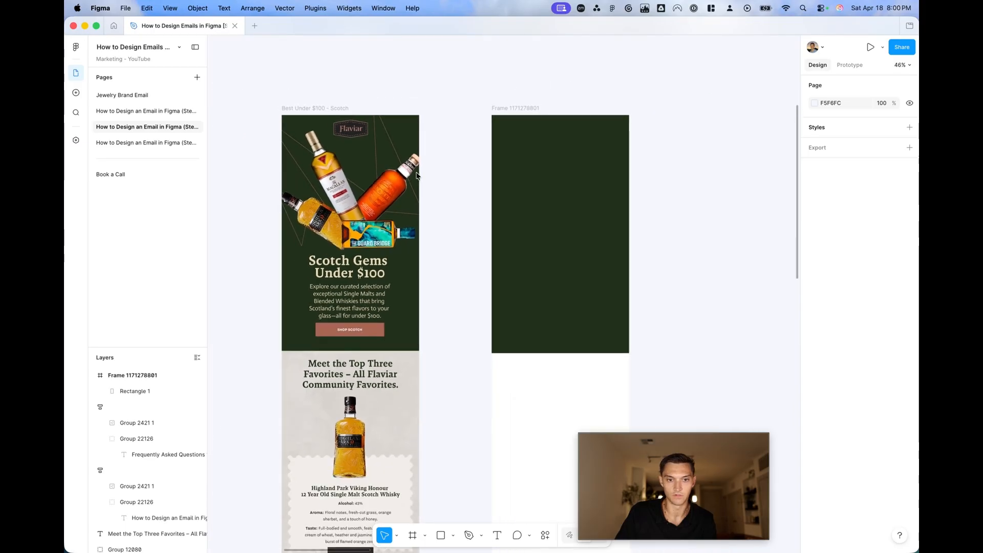
{"action": "scroll", "coordinate": [416, 177], "scroll_direction": "down", "scroll_amount": 5}
{"action": "scroll", "coordinate": [419, 174], "scroll_direction": "right", "scroll_amount": 2}
{"action": "scroll", "coordinate": [419, 174], "scroll_direction": "down", "scroll_amount": 3}
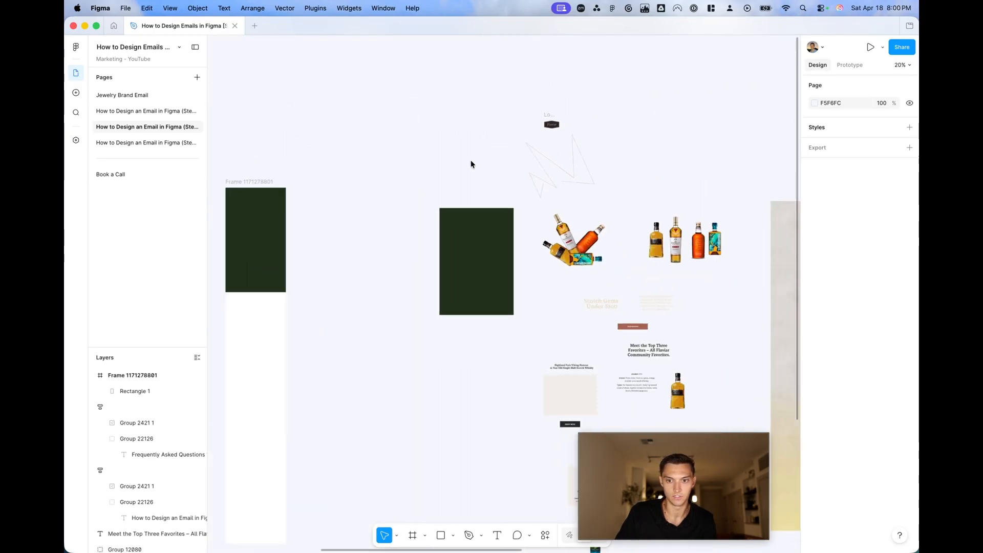
{"action": "scroll", "coordinate": [470, 162], "scroll_direction": "right", "scroll_amount": 3}
{"action": "scroll", "coordinate": [470, 163], "scroll_direction": "down", "scroll_amount": 4}
{"action": "scroll", "coordinate": [470, 163], "scroll_direction": "right", "scroll_amount": 3}
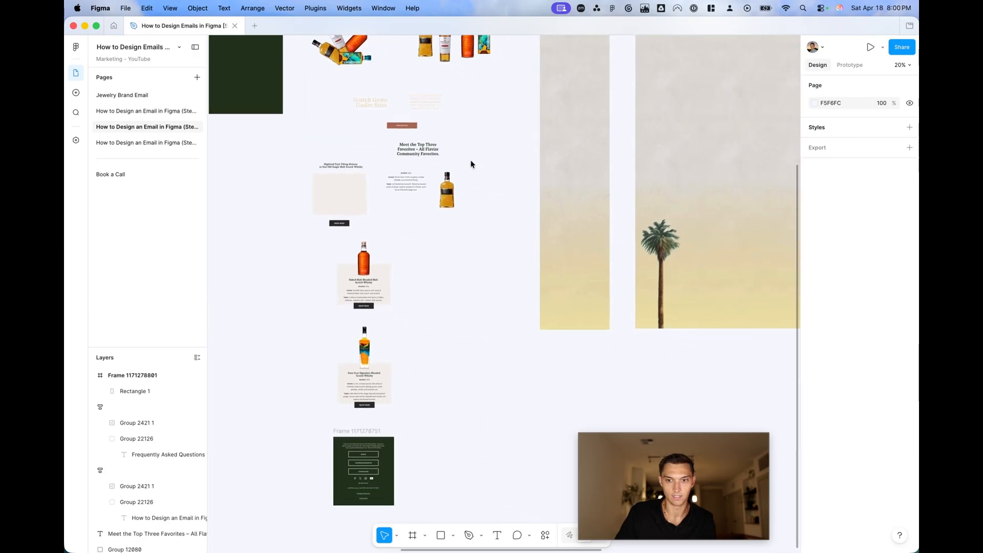
{"action": "scroll", "coordinate": [471, 164], "scroll_direction": "down", "scroll_amount": 3}
{"action": "scroll", "coordinate": [471, 164], "scroll_direction": "up", "scroll_amount": 3}
{"action": "scroll", "coordinate": [454, 171], "scroll_direction": "left", "scroll_amount": 2}
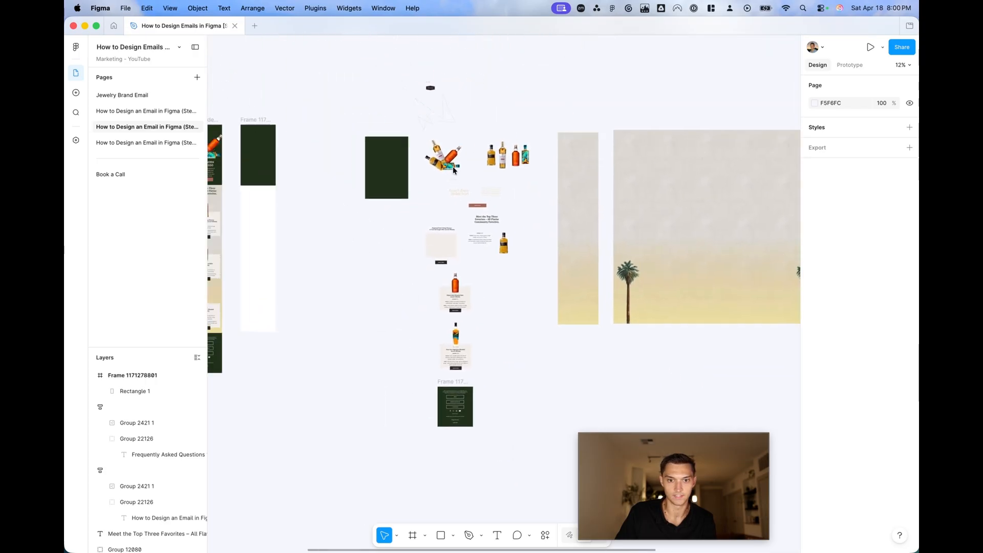
Step: Move the Flaviar logo from the prepared assets into the new frame, horizontally centred near the top of the green rectangle
{"action": "scroll", "coordinate": [400, 73], "scroll_direction": "up", "scroll_amount": 10}
{"action": "left_click_drag", "start_coordinate": [521, 125], "coordinate": [288, 251]}
{"action": "scroll", "coordinate": [287, 252], "scroll_direction": "down", "scroll_amount": 5}
{"action": "scroll", "coordinate": [288, 251], "scroll_direction": "left", "scroll_amount": 5}
{"action": "scroll", "coordinate": [288, 251], "scroll_direction": "down", "scroll_amount": 1}
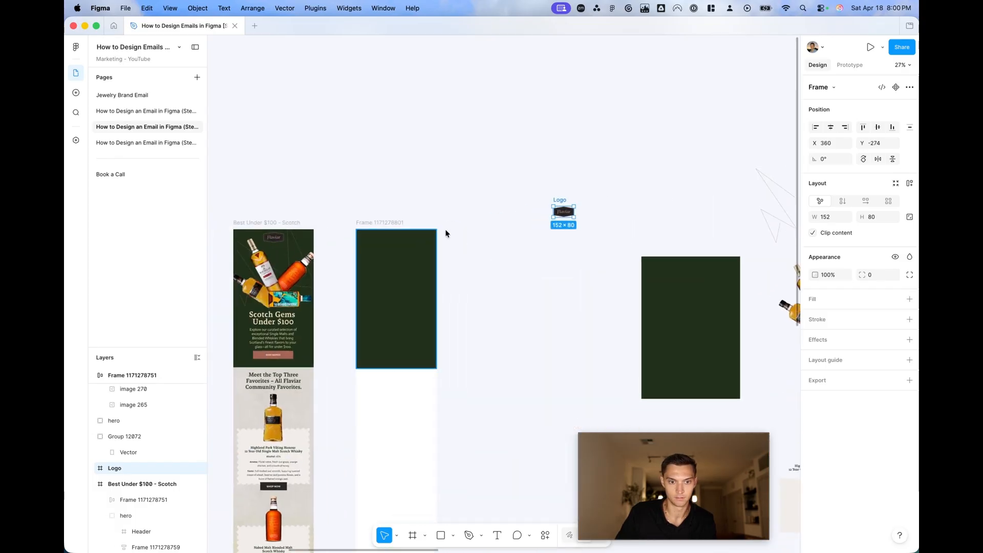
{"action": "left_click_drag", "start_coordinate": [563, 212], "coordinate": [397, 248]}
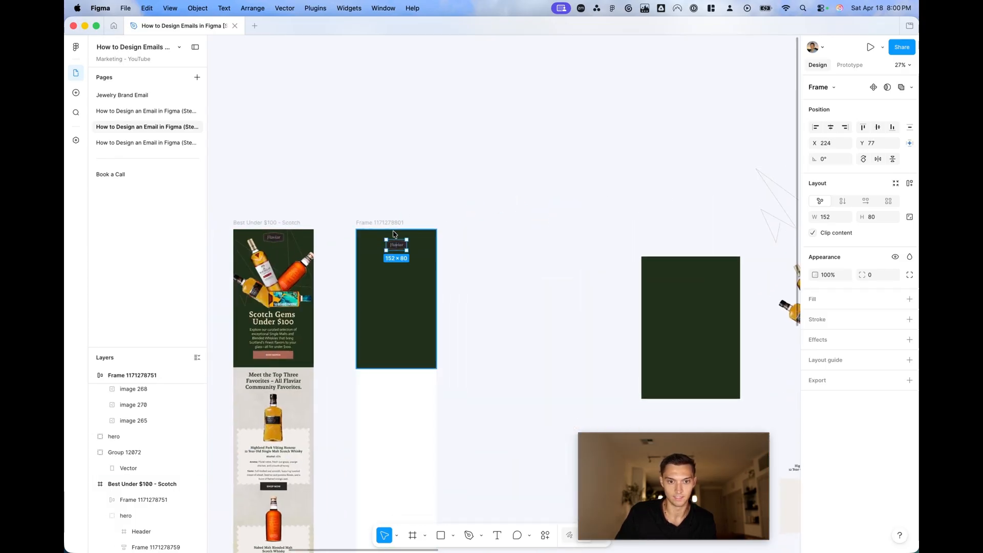
Step: Centre the Flaviar logo horizontally in the new frame and set its Y position to 33
{"action": "scroll", "coordinate": [397, 249], "scroll_direction": "up", "scroll_amount": 8}
{"action": "left_click_drag", "start_coordinate": [410, 289], "coordinate": [342, 273]}
{"action": "left_click", "coordinate": [827, 129]}
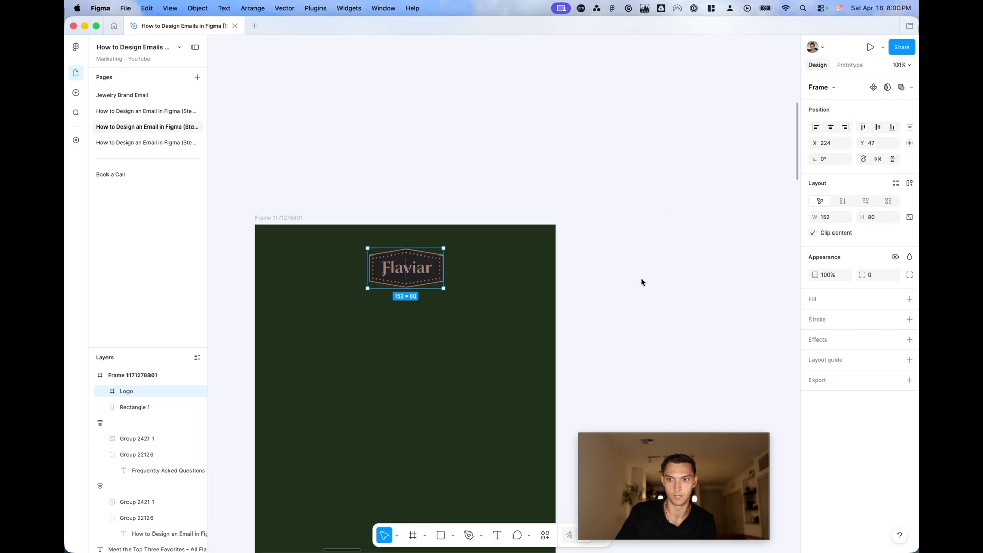
{"action": "scroll", "coordinate": [641, 279], "scroll_direction": "down", "scroll_amount": 5}
{"action": "scroll", "coordinate": [641, 279], "scroll_direction": "left", "scroll_amount": 3}
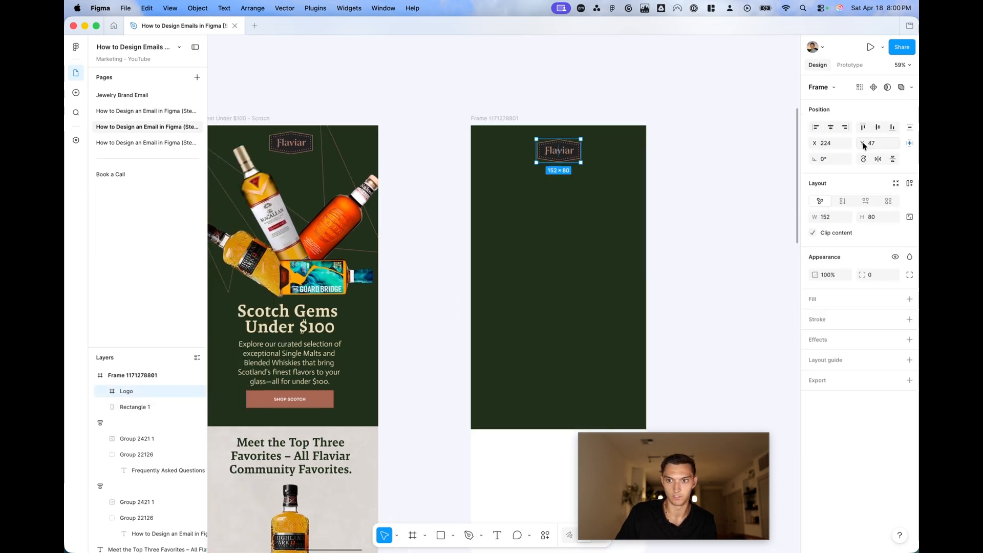
{"action": "left_click_drag", "start_coordinate": [861, 146], "coordinate": [846, 144]}
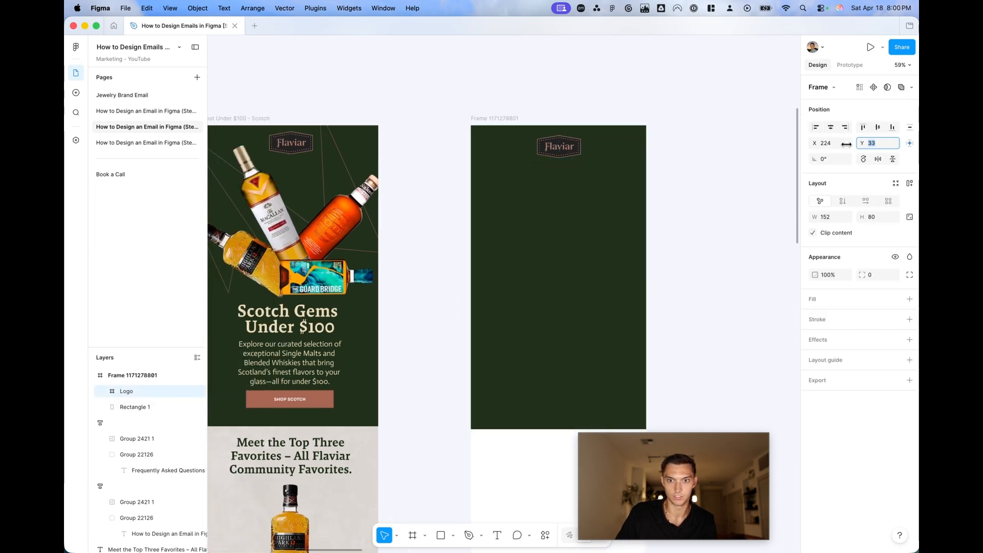
{"action": "left_click", "coordinate": [751, 145]}
Step: Examine the headline, paragraph and button layout in the finished hero beside the new frame
{"action": "scroll", "coordinate": [751, 145], "scroll_direction": "down", "scroll_amount": 3}
{"action": "scroll", "coordinate": [751, 150], "scroll_direction": "left", "scroll_amount": 1}
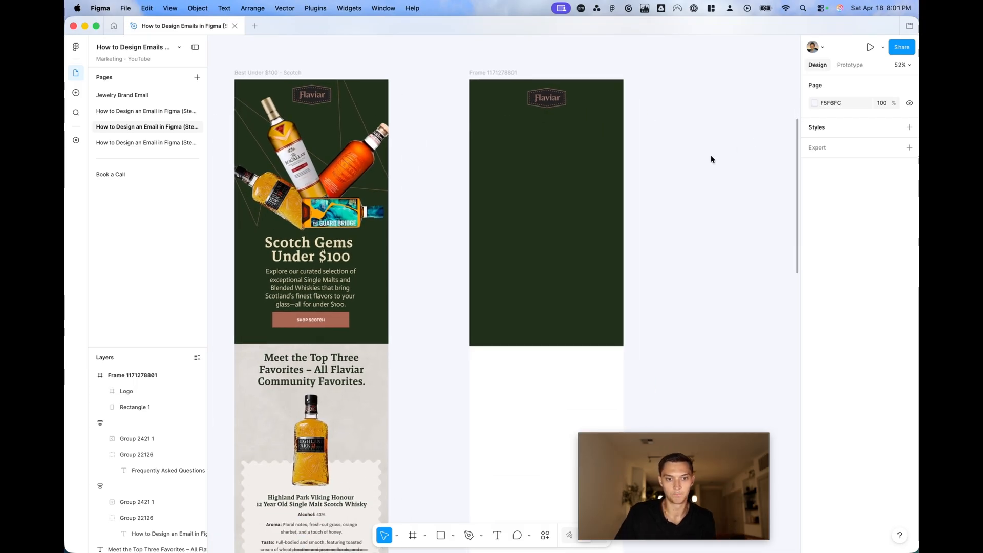
{"action": "scroll", "coordinate": [334, 170], "scroll_direction": "up", "scroll_amount": 5}
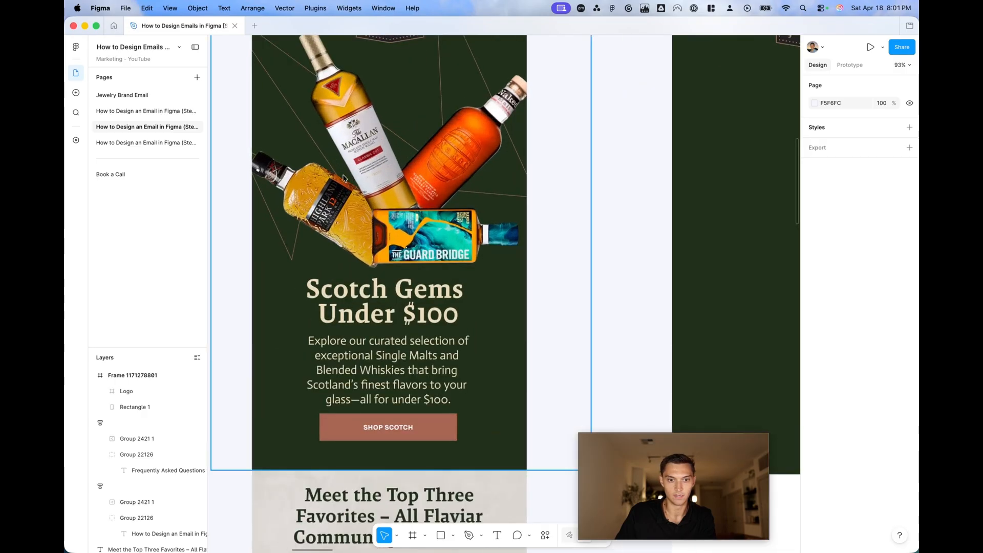
{"action": "scroll", "coordinate": [395, 125], "scroll_direction": "down", "scroll_amount": 3}
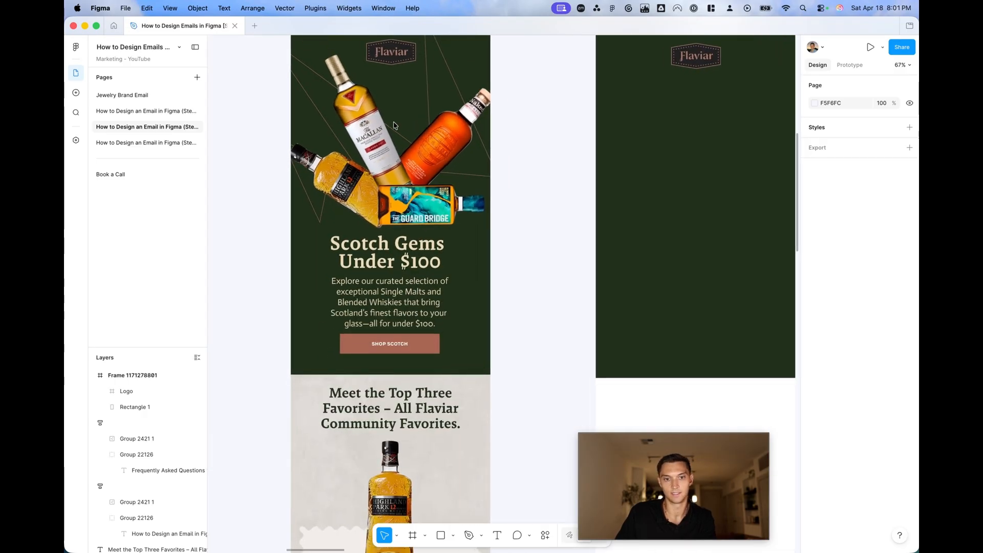
{"action": "scroll", "coordinate": [393, 163], "scroll_direction": "down", "scroll_amount": 1}
{"action": "scroll", "coordinate": [385, 242], "scroll_direction": "right", "scroll_amount": 3}
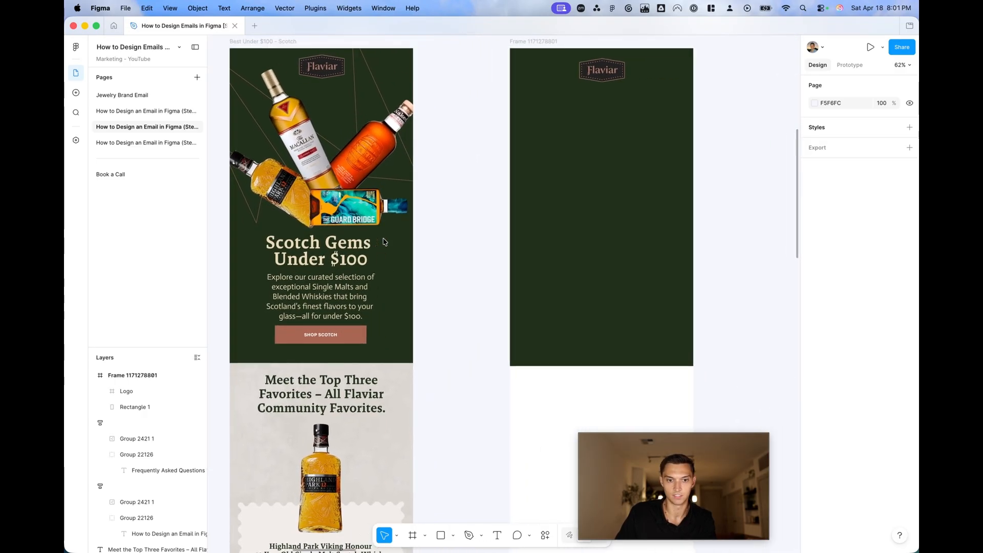
{"action": "scroll", "coordinate": [384, 242], "scroll_direction": "down", "scroll_amount": 2}
Step: Add the placeholder text "ejkbsdvkhb" beside the new frame and duplicate it just below
{"action": "key", "text": "t"}
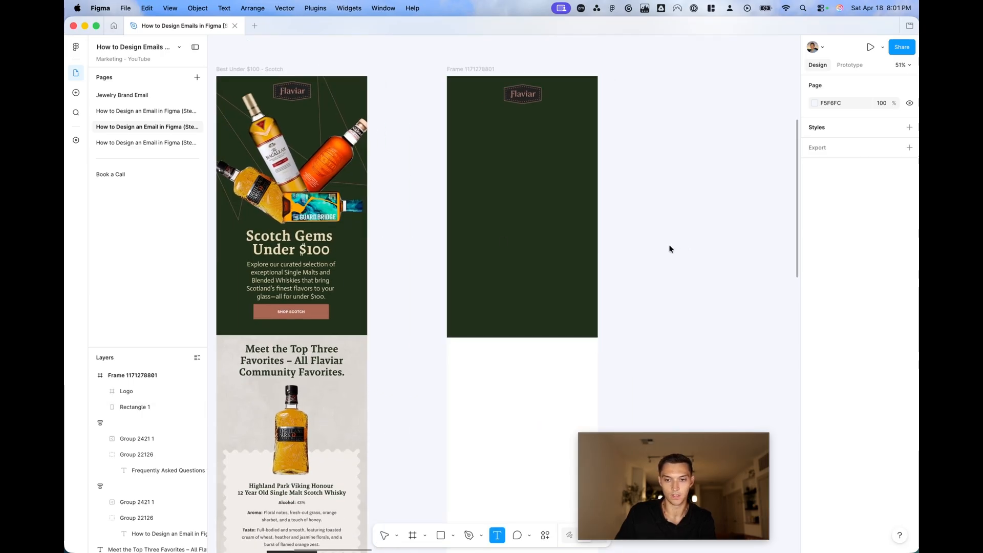
{"action": "left_click", "coordinate": [645, 235]}
{"action": "type", "text": "ejkbsdvkhb"}
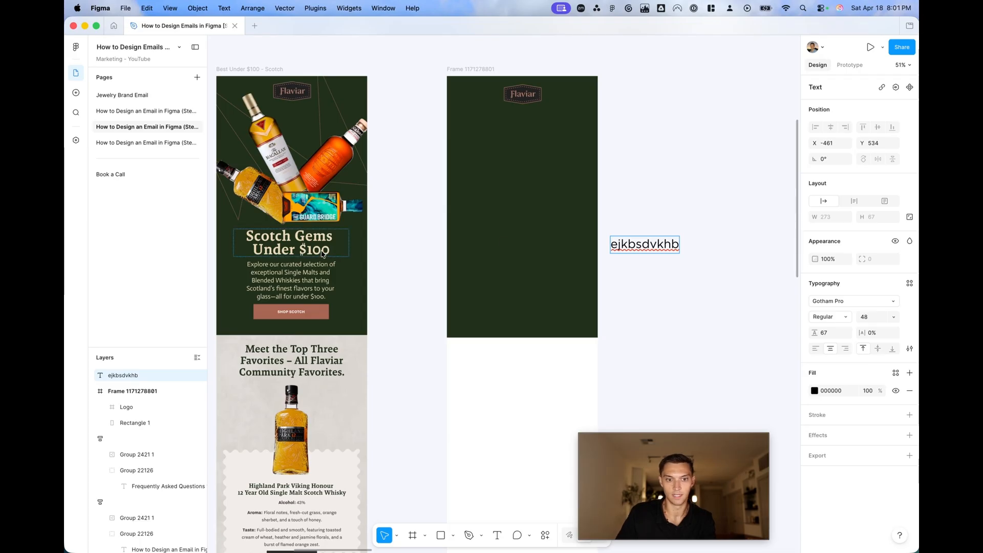
{"action": "key", "text": "Escape"}
{"action": "left_click_drag", "start_coordinate": [659, 246], "coordinate": [702, 279]}
{"action": "key", "text": "super+d"}
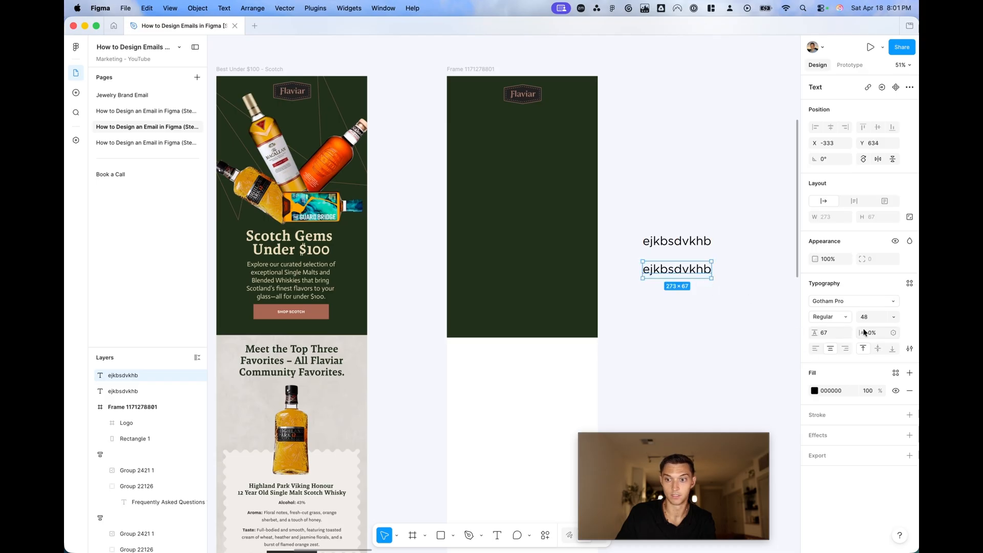
Step: Set the lower placeholder text's font size to 40 and scale it down slightly
{"action": "type", "text": "40"}
{"action": "key", "text": "Return"}
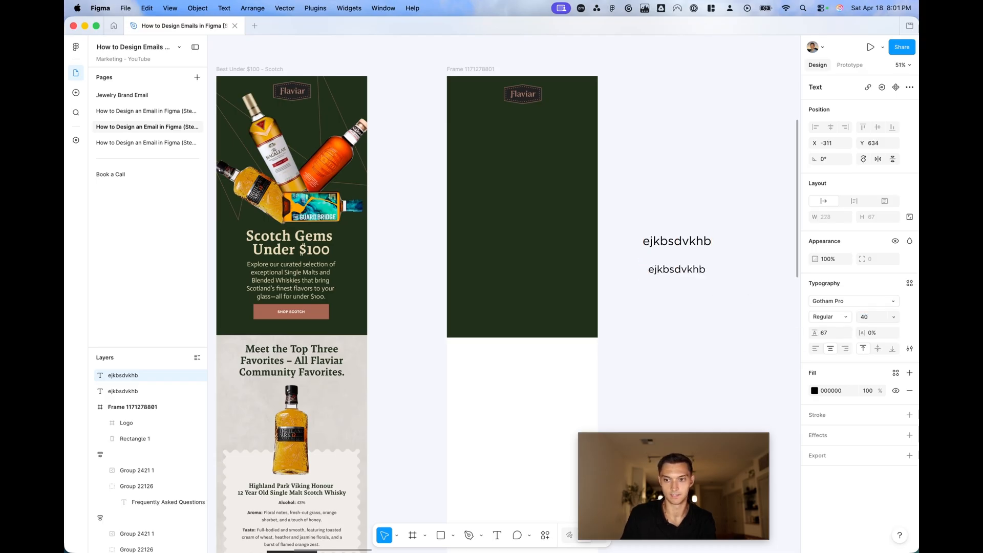
{"action": "left_click", "coordinate": [760, 321]}
{"action": "left_click", "coordinate": [669, 269]}
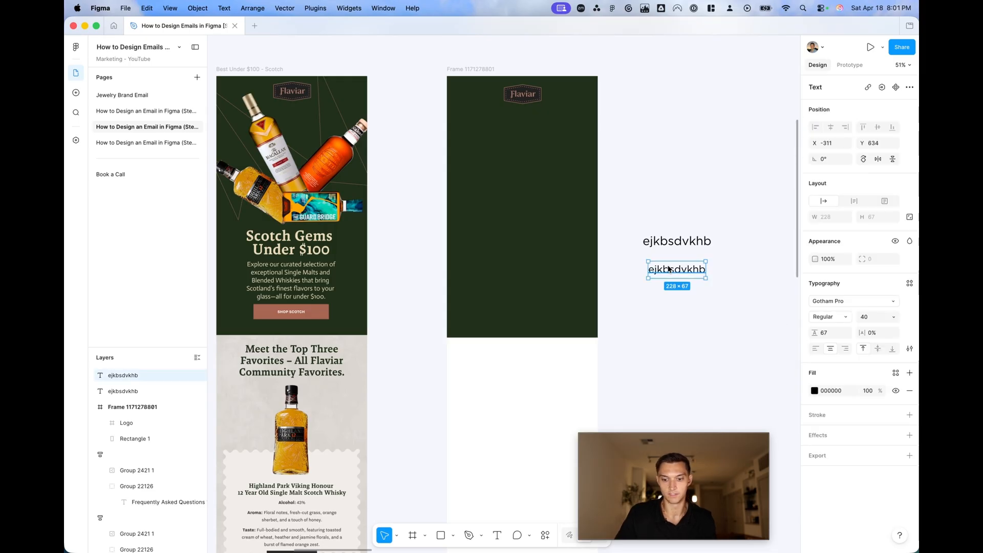
{"action": "key", "text": "k"}
{"action": "mouse_move", "coordinate": [705, 281]}
{"action": "left_mouse_down"}
{"action": "mouse_move", "coordinate": [753, 293]}
{"action": "mouse_move", "coordinate": [700, 274]}
{"action": "left_mouse_up"}
{"action": "key", "text": "Escape"}
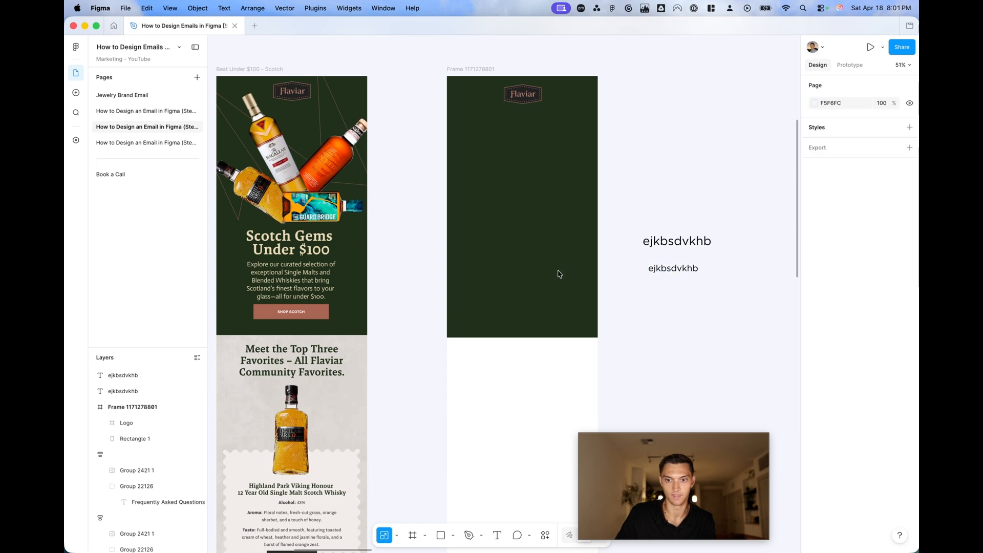
Step: Copy the finished hero's headline and paragraph to the empty canvas beside the new frame and delete the placeholder texts
{"action": "left_click", "coordinate": [288, 247], "text": "super"}
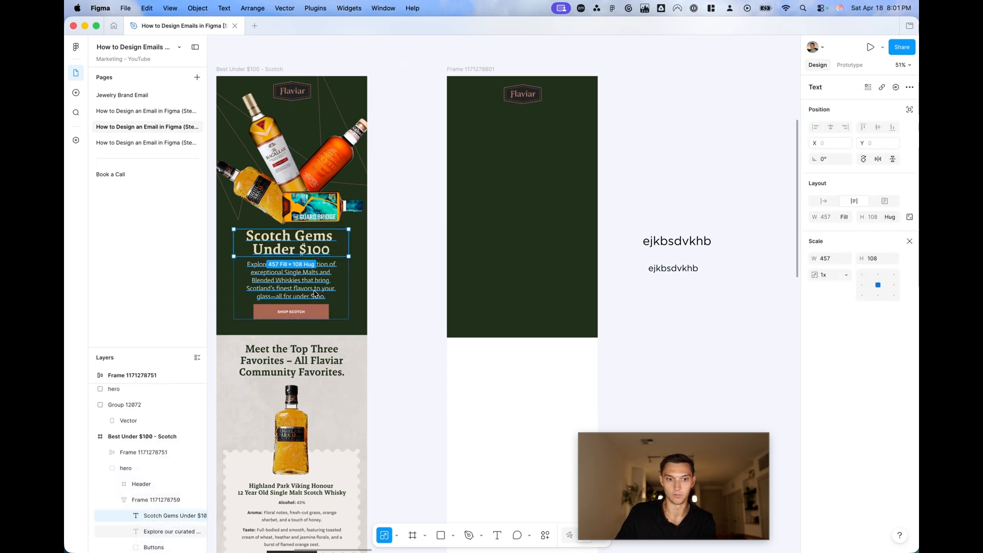
{"action": "left_click", "coordinate": [314, 292], "text": "shift"}
{"action": "left_click_drag", "start_coordinate": [314, 292], "coordinate": [719, 238]}
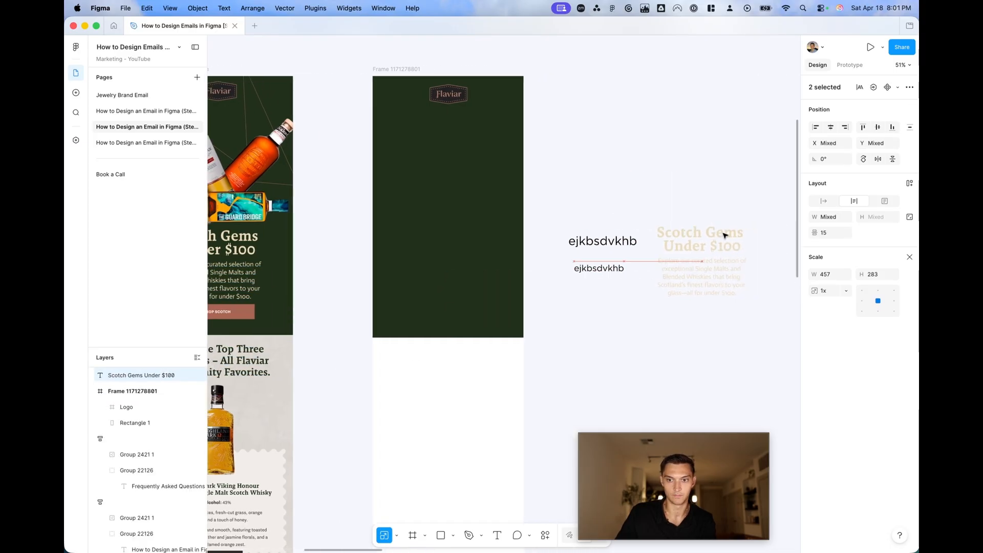
{"action": "left_click", "coordinate": [630, 241]}
{"action": "key", "text": "Delete"}
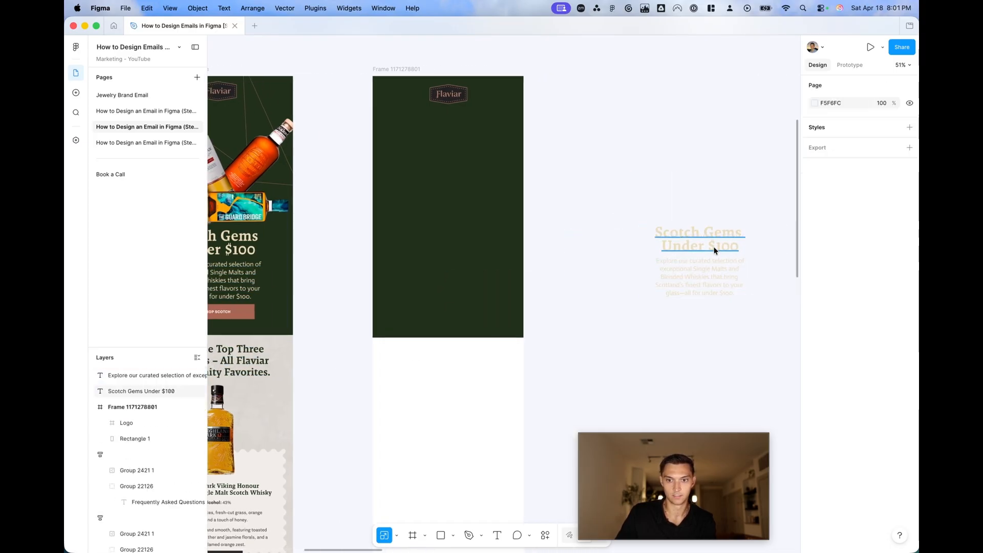
Step: Move the copied headline and paragraph onto the green rectangle, horizontally centred in its lower half
{"action": "left_click", "coordinate": [712, 239]}
{"action": "left_click", "coordinate": [711, 279], "text": "shift"}
{"action": "left_click_drag", "start_coordinate": [712, 278], "coordinate": [460, 286]}
{"action": "scroll", "coordinate": [663, 328], "scroll_direction": "left", "scroll_amount": 5}
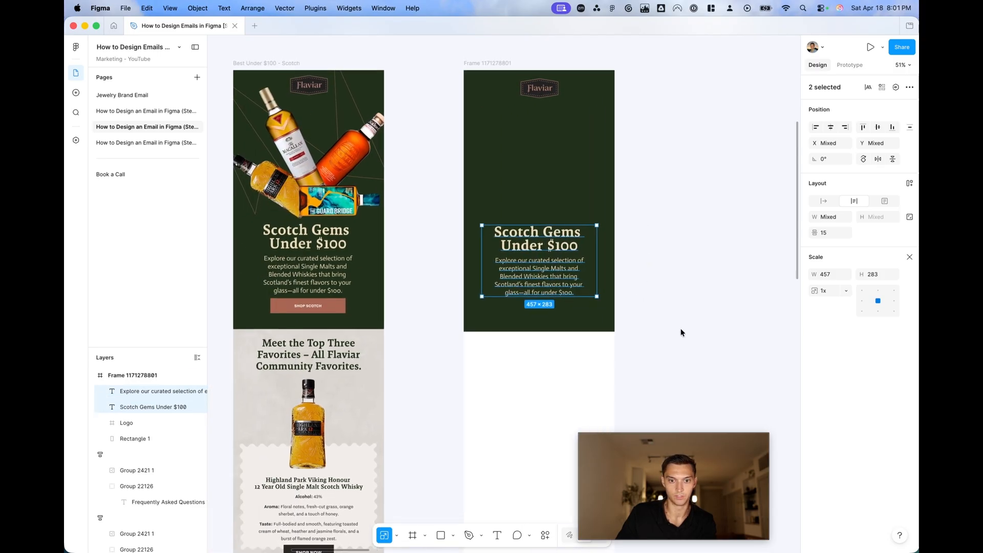
{"action": "scroll", "coordinate": [680, 328], "scroll_direction": "down", "scroll_amount": 2}
{"action": "left_click", "coordinate": [676, 325]}
{"action": "left_click", "coordinate": [544, 263]}
{"action": "left_click_drag", "start_coordinate": [544, 263], "coordinate": [545, 265]}
{"action": "left_click", "coordinate": [681, 264]}
Step: Draw a button rectangle about 330 × 101 px on the empty canvas beside the new frame
{"action": "scroll", "coordinate": [683, 264], "scroll_direction": "left", "scroll_amount": 3}
{"action": "scroll", "coordinate": [683, 264], "scroll_direction": "down", "scroll_amount": 2}
{"action": "scroll", "coordinate": [266, 278], "scroll_direction": "up", "scroll_amount": 5, "text": "ctrl"}
{"action": "scroll", "coordinate": [391, 279], "scroll_direction": "down", "scroll_amount": 3, "text": "ctrl"}
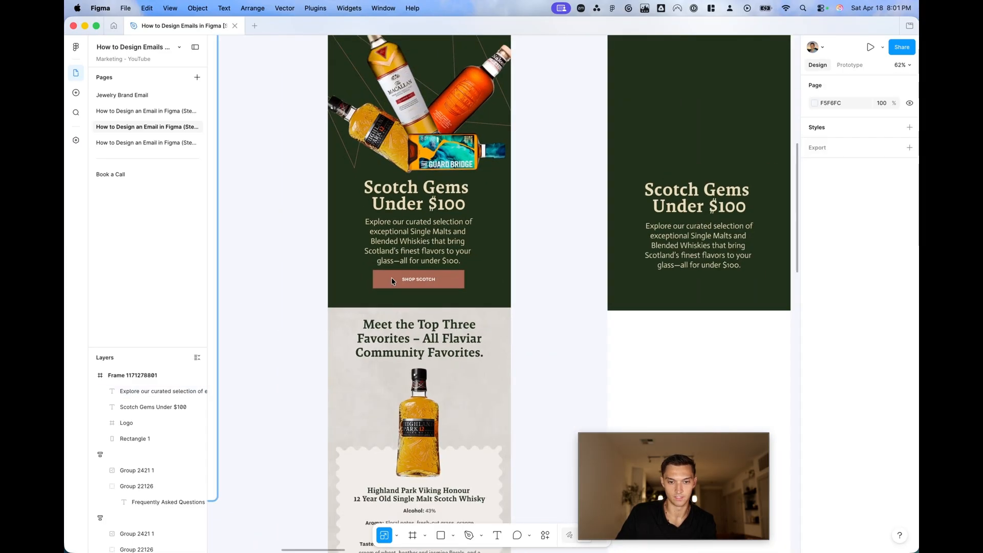
{"action": "scroll", "coordinate": [391, 278], "scroll_direction": "down", "scroll_amount": 5, "text": "ctrl"}
{"action": "key", "text": "r"}
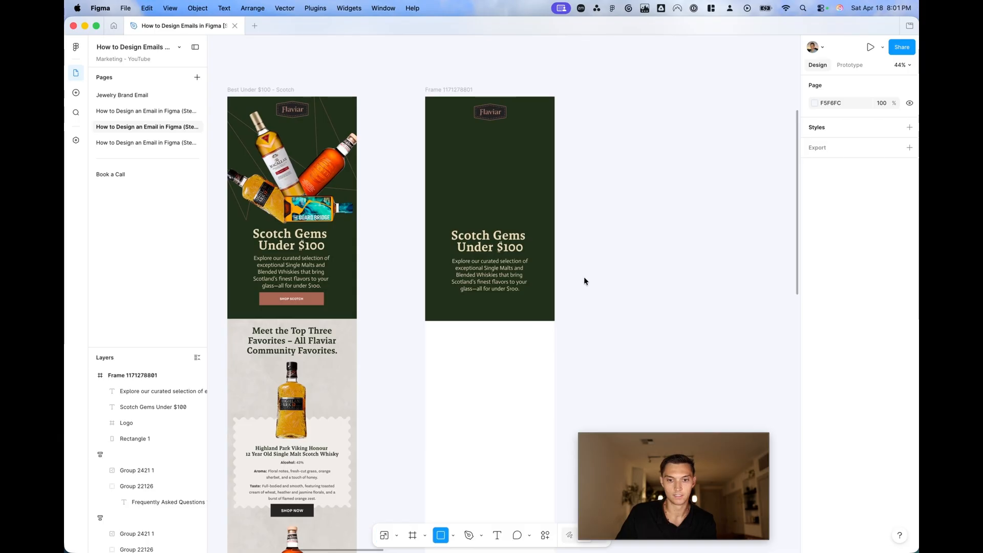
{"action": "left_click_drag", "start_coordinate": [587, 293], "coordinate": [660, 318]}
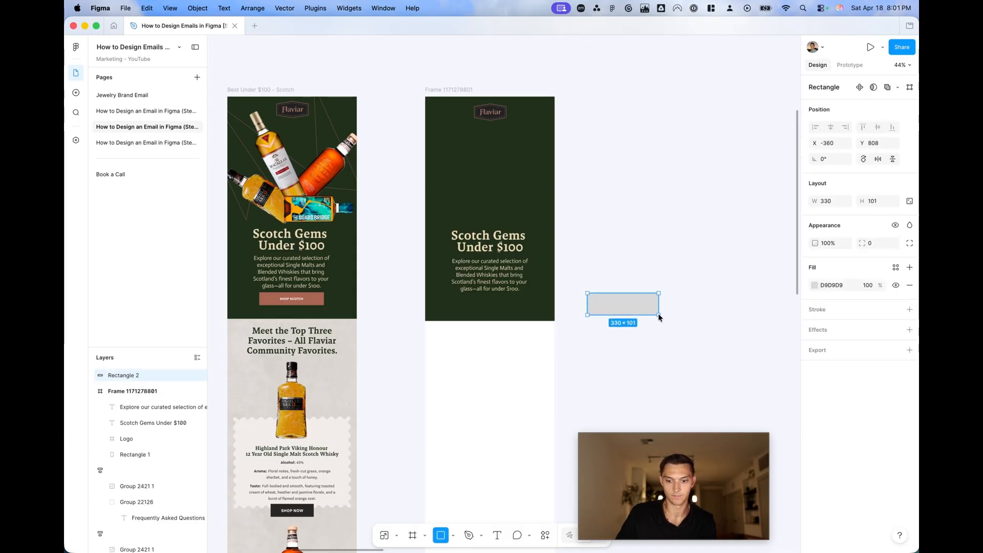
{"action": "key", "text": "Escape"}
Step: Fill the button rectangle with the colour A76552 sampled from the finished hero's Shop Scotch button
{"action": "key", "text": "i"}
{"action": "left_click", "coordinate": [310, 301]}
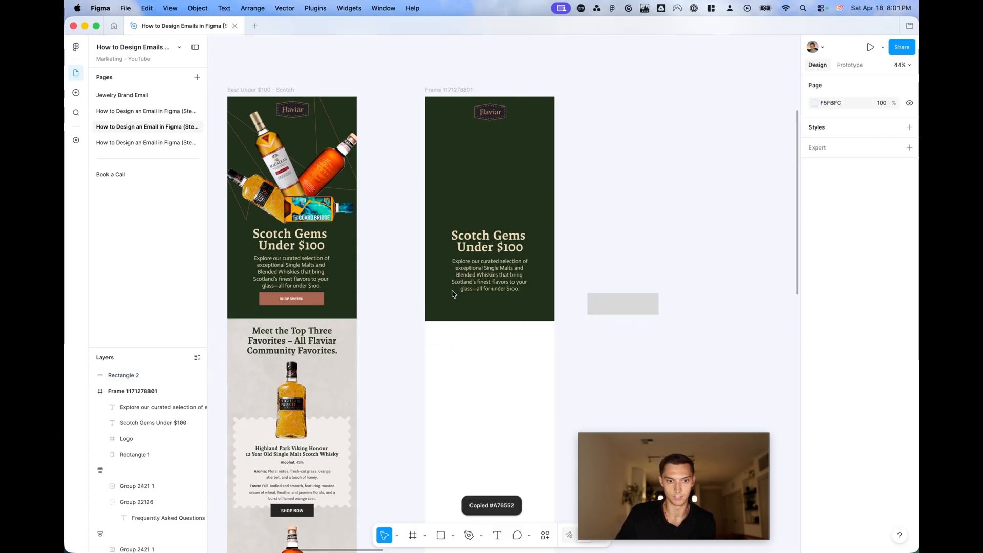
{"action": "left_click", "coordinate": [623, 300]}
{"action": "key", "text": "i"}
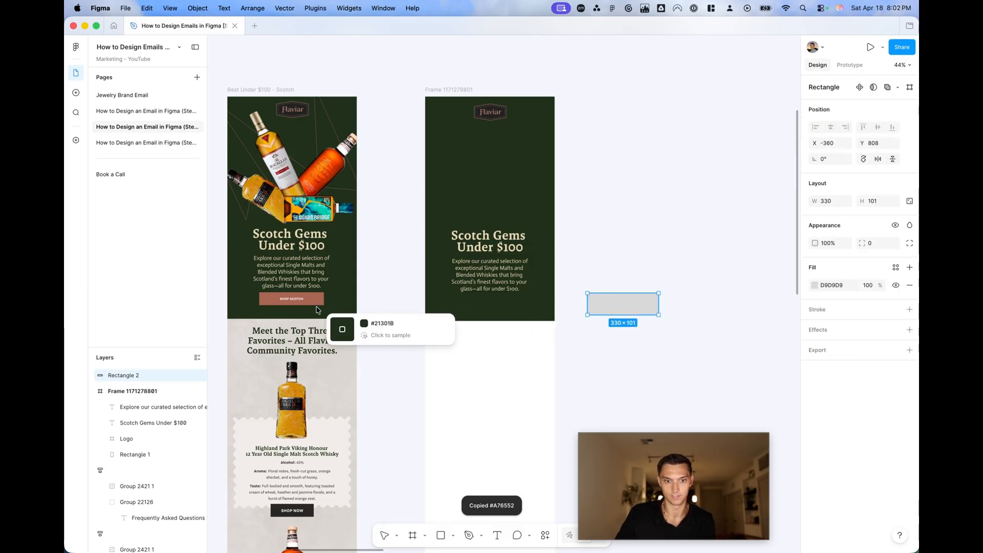
{"action": "left_click", "coordinate": [317, 302]}
Step: Give the button rectangle a 60 px height, resize it to about 326 × 64 px and centre it below the new frame's paragraph
{"action": "left_click_drag", "start_coordinate": [658, 315], "coordinate": [684, 311]}
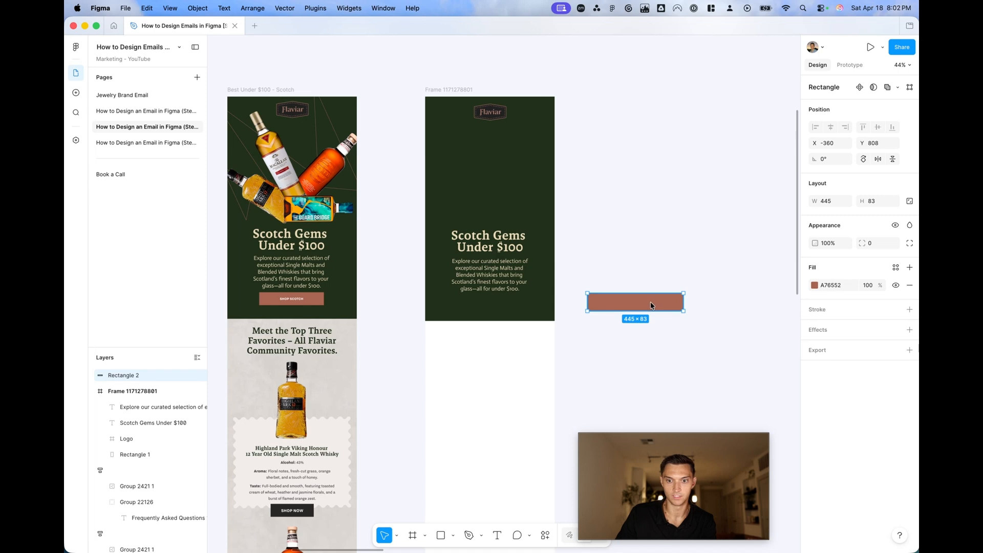
{"action": "left_click", "coordinate": [875, 202]}
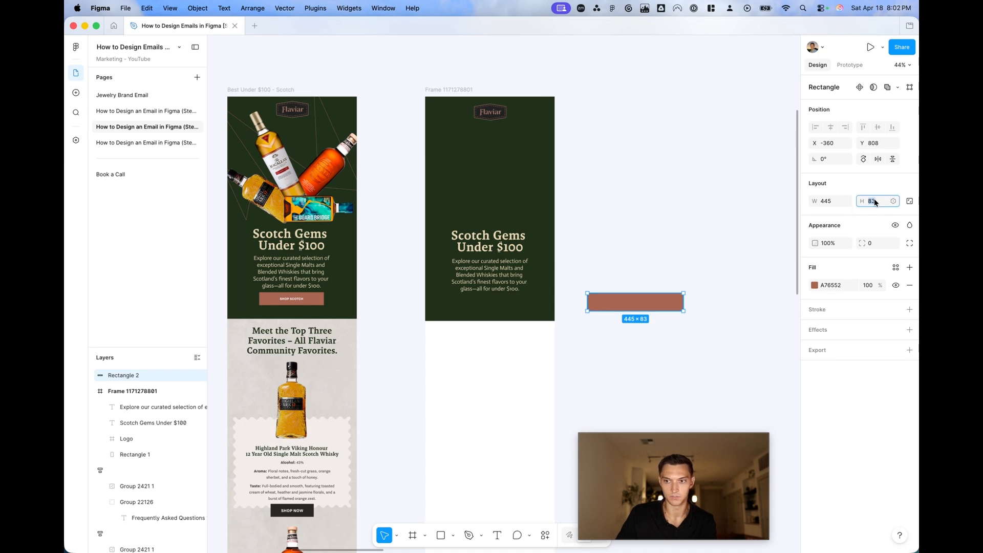
{"action": "key", "text": "Return"}
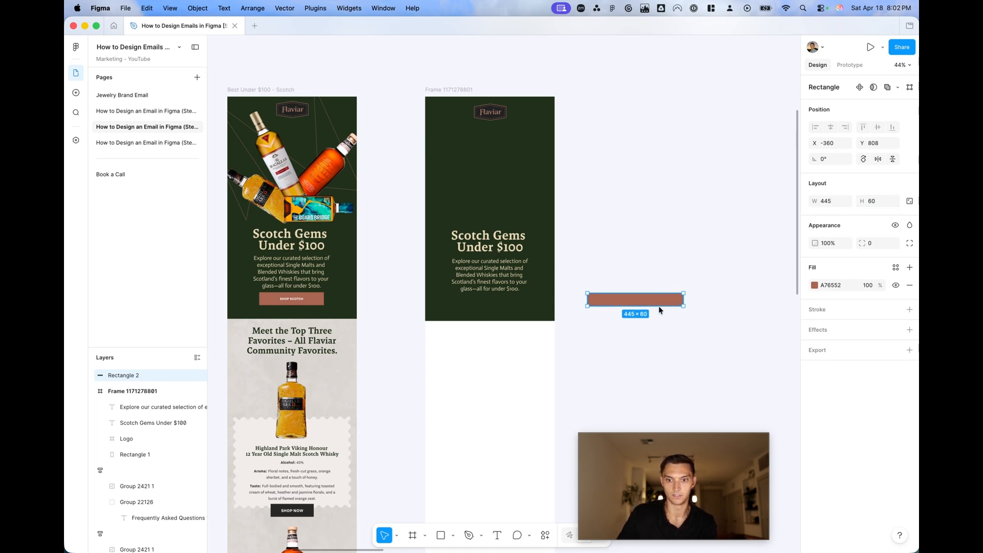
{"action": "left_click_drag", "start_coordinate": [684, 306], "coordinate": [501, 313]}
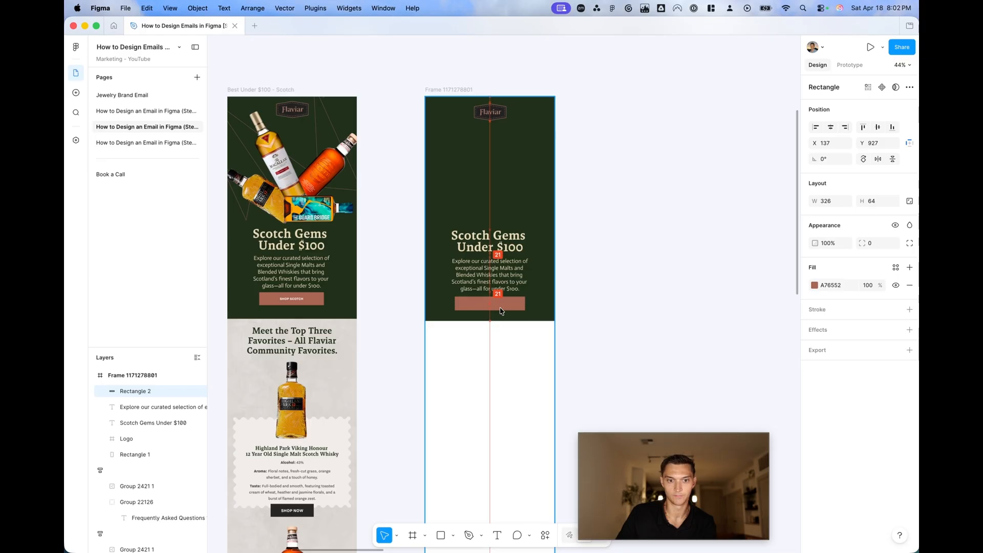
{"action": "left_click", "coordinate": [648, 299]}
Step: Copy the "SHOP SCOTCH" label from the finished hero's button onto the new button and centre it horizontally
{"action": "scroll", "coordinate": [287, 301], "scroll_direction": "up", "scroll_amount": 5}
{"action": "left_click", "coordinate": [285, 302]}
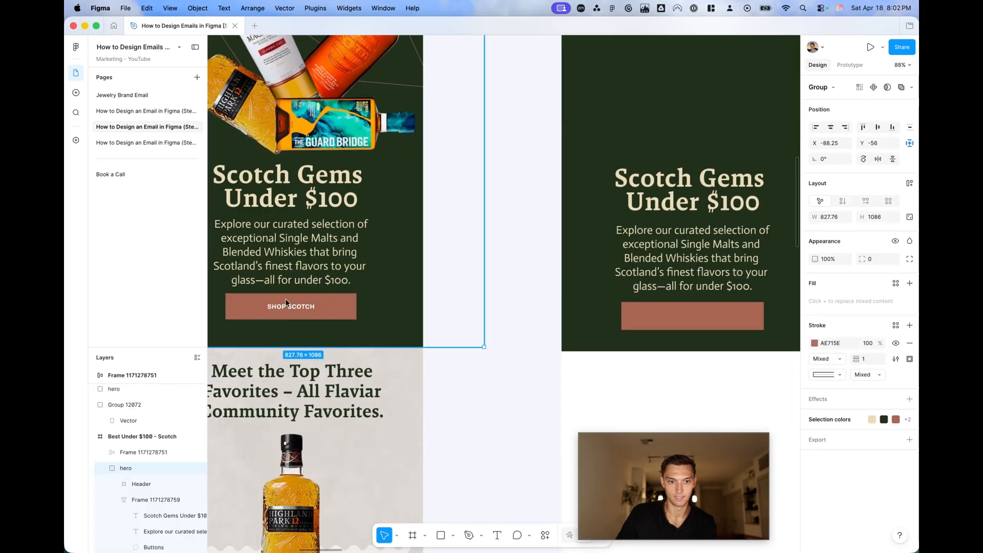
{"action": "double_click", "coordinate": [284, 302]}
{"action": "double_click", "coordinate": [285, 303]}
{"action": "left_click_drag", "start_coordinate": [293, 310], "coordinate": [684, 317]}
{"action": "scroll", "coordinate": [684, 317], "scroll_direction": "right", "scroll_amount": 4}
{"action": "left_click", "coordinate": [833, 127]}
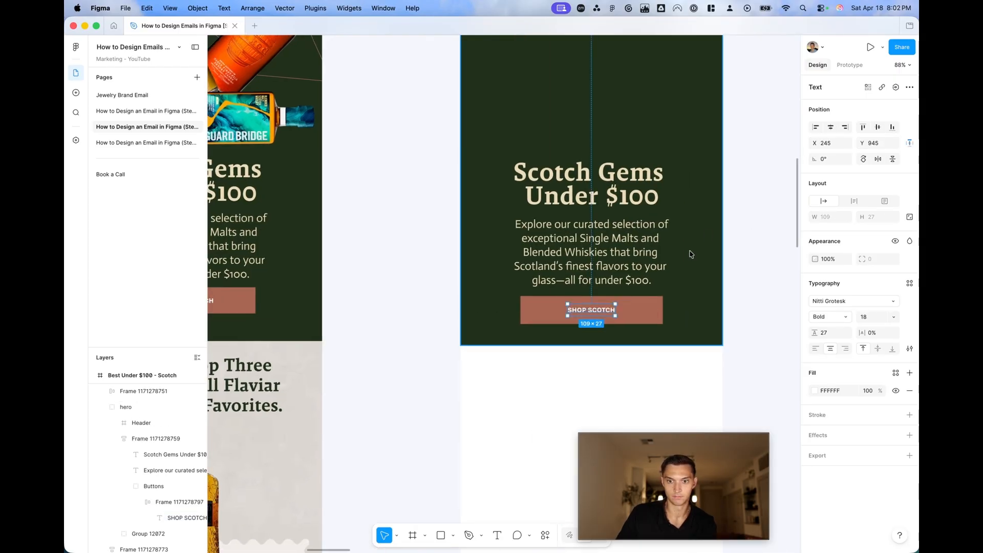
{"action": "left_click", "coordinate": [651, 309]}
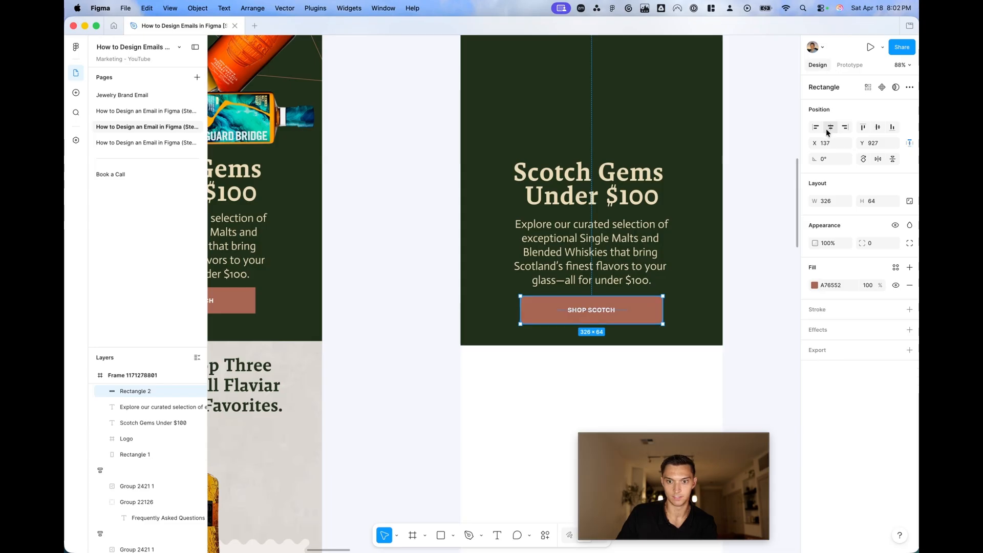
{"action": "left_click", "coordinate": [755, 201]}
Step: Compare the rebuilt hero with the finished one, examining the bottle arrangement and the thin background lines
{"action": "scroll", "coordinate": [754, 200], "scroll_direction": "down", "scroll_amount": 3}
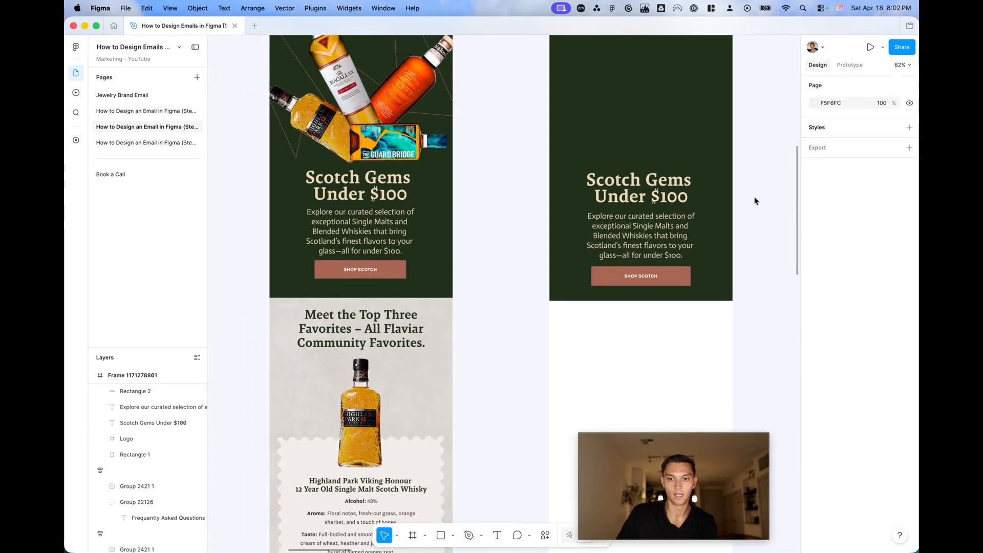
{"action": "scroll", "coordinate": [754, 201], "scroll_direction": "up", "scroll_amount": 2}
{"action": "scroll", "coordinate": [755, 201], "scroll_direction": "right", "scroll_amount": 2}
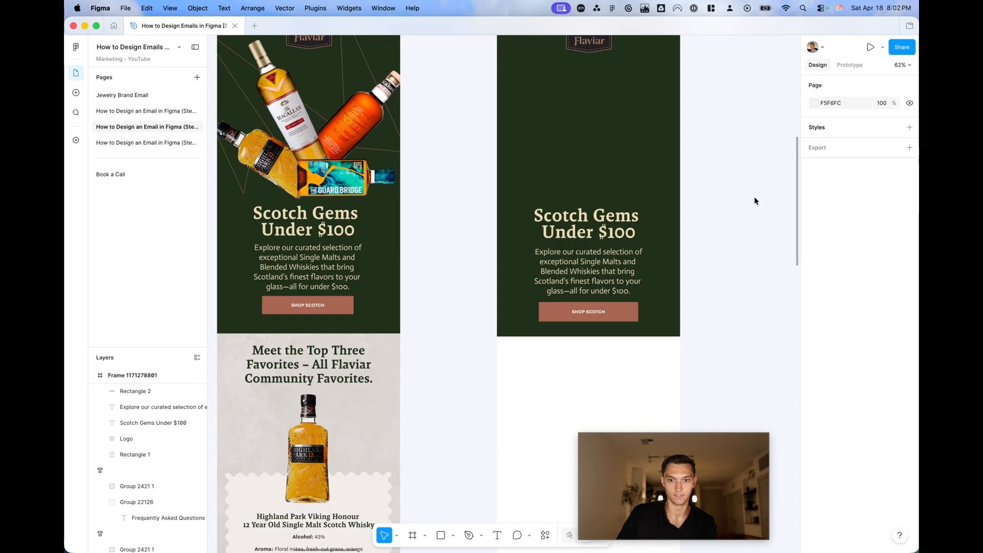
{"action": "scroll", "coordinate": [755, 201], "scroll_direction": "up", "scroll_amount": 1}
{"action": "scroll", "coordinate": [755, 200], "scroll_direction": "right", "scroll_amount": 1}
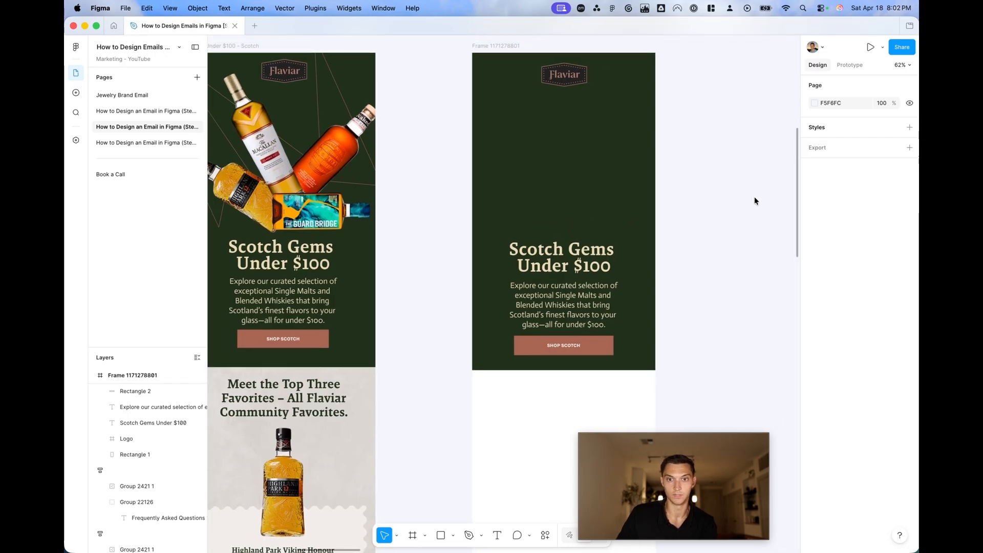
{"action": "scroll", "coordinate": [754, 201], "scroll_direction": "down", "scroll_amount": 2}
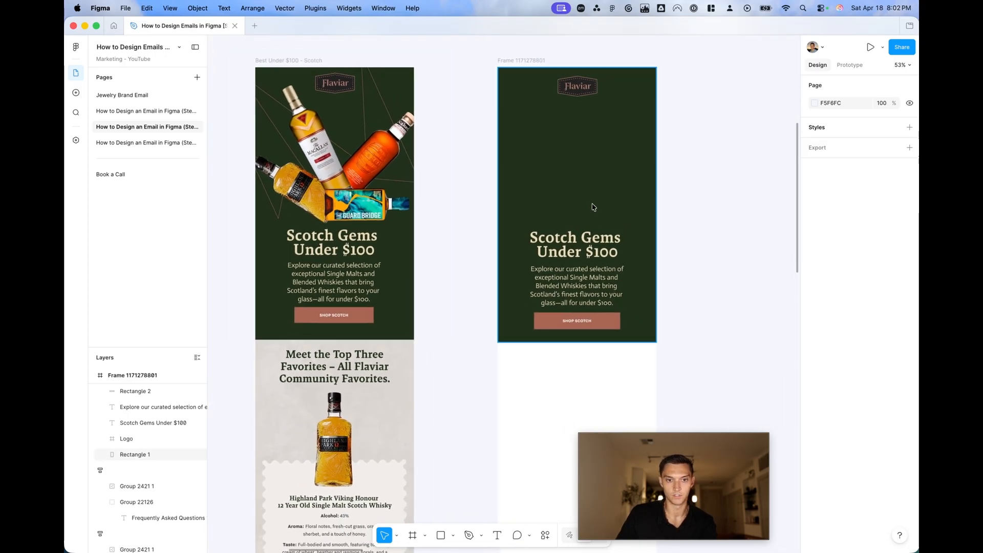
{"action": "scroll", "coordinate": [591, 207], "scroll_direction": "down", "scroll_amount": 2}
{"action": "scroll", "coordinate": [592, 206], "scroll_direction": "down", "scroll_amount": 3}
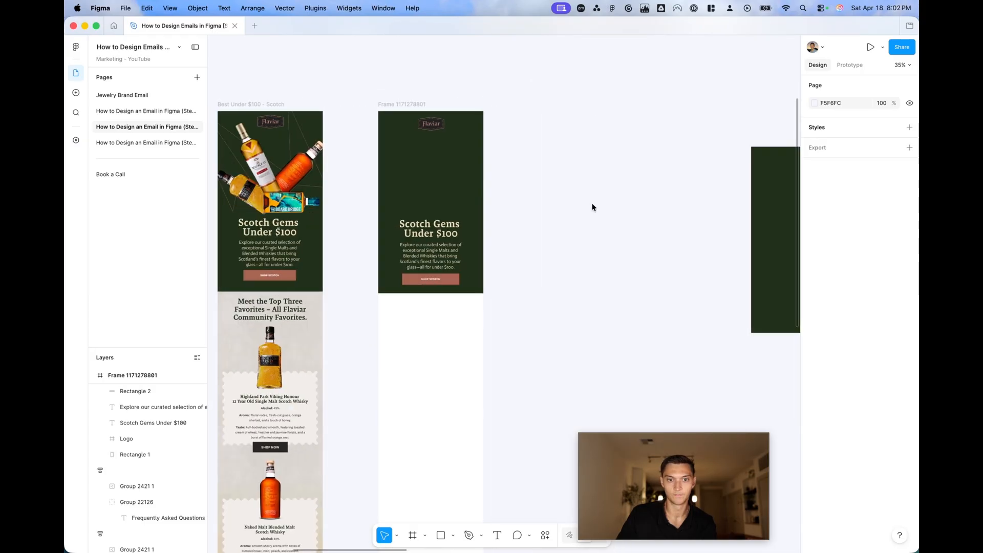
{"action": "scroll", "coordinate": [422, 192], "scroll_direction": "up", "scroll_amount": 1}
{"action": "scroll", "coordinate": [422, 192], "scroll_direction": "left", "scroll_amount": 1}
{"action": "scroll", "coordinate": [422, 192], "scroll_direction": "up", "scroll_amount": 5}
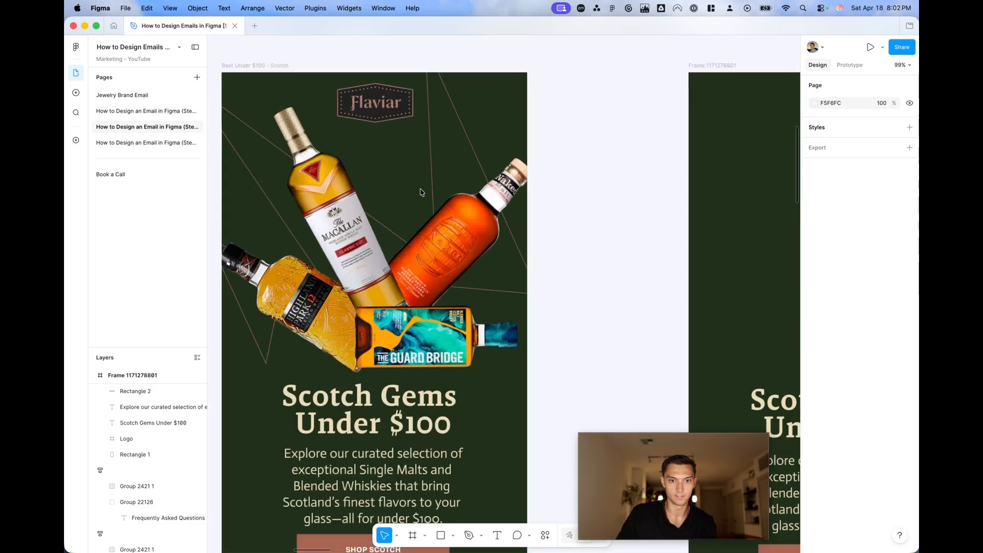
Step: Examine the ready-made line artwork placed above the loose bottle arrangement, beside the dark green background rectangle
{"action": "scroll", "coordinate": [422, 192], "scroll_direction": "down", "scroll_amount": 5}
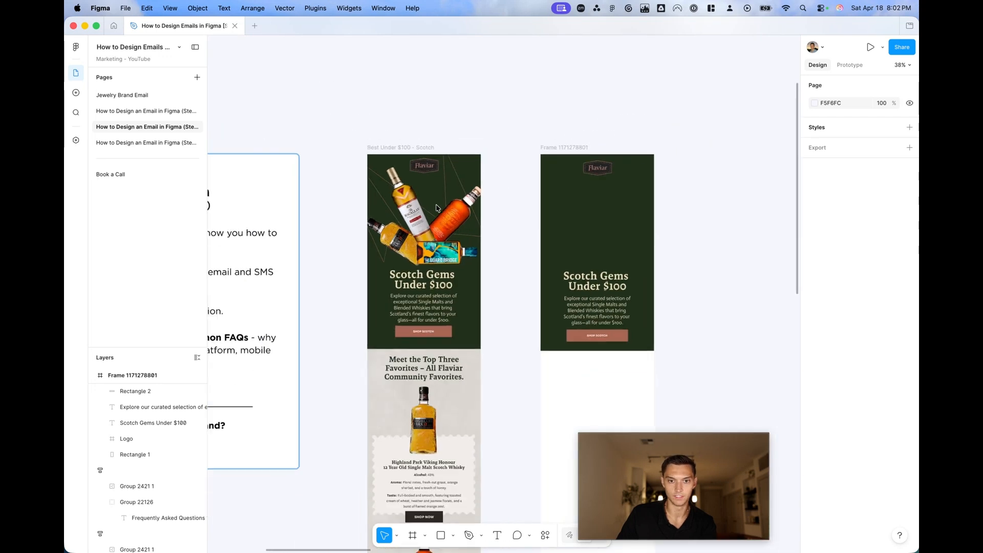
{"action": "scroll", "coordinate": [436, 207], "scroll_direction": "right", "scroll_amount": 2}
{"action": "scroll", "coordinate": [437, 208], "scroll_direction": "right", "scroll_amount": 5}
{"action": "scroll", "coordinate": [630, 114], "scroll_direction": "down", "scroll_amount": 1}
{"action": "scroll", "coordinate": [439, 108], "scroll_direction": "right", "scroll_amount": 3}
{"action": "scroll", "coordinate": [328, 105], "scroll_direction": "up", "scroll_amount": 2}
{"action": "left_click_drag", "start_coordinate": [314, 96], "coordinate": [646, 251]}
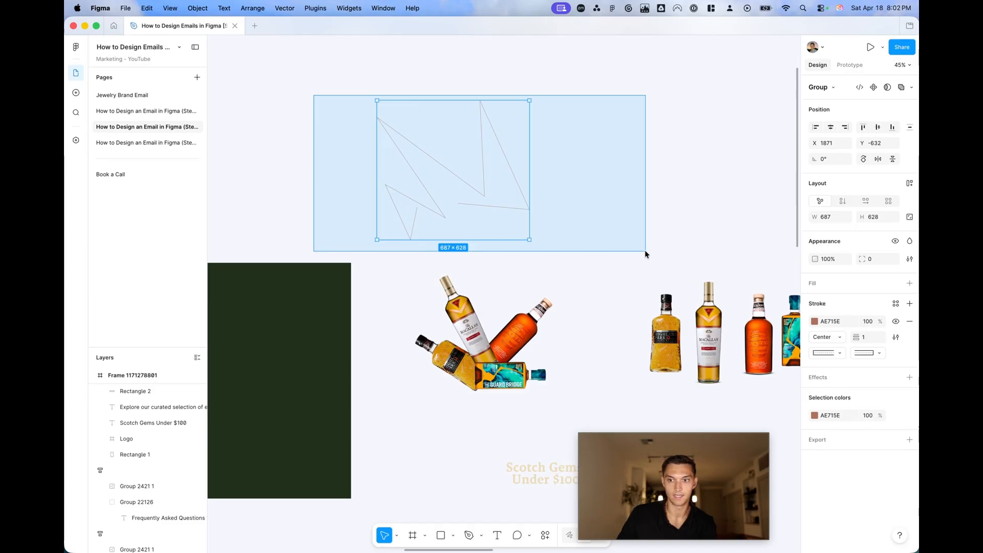
{"action": "left_click", "coordinate": [641, 230]}
{"action": "scroll", "coordinate": [641, 231], "scroll_direction": "down", "scroll_amount": 2}
{"action": "scroll", "coordinate": [480, 202], "scroll_direction": "left", "scroll_amount": 2}
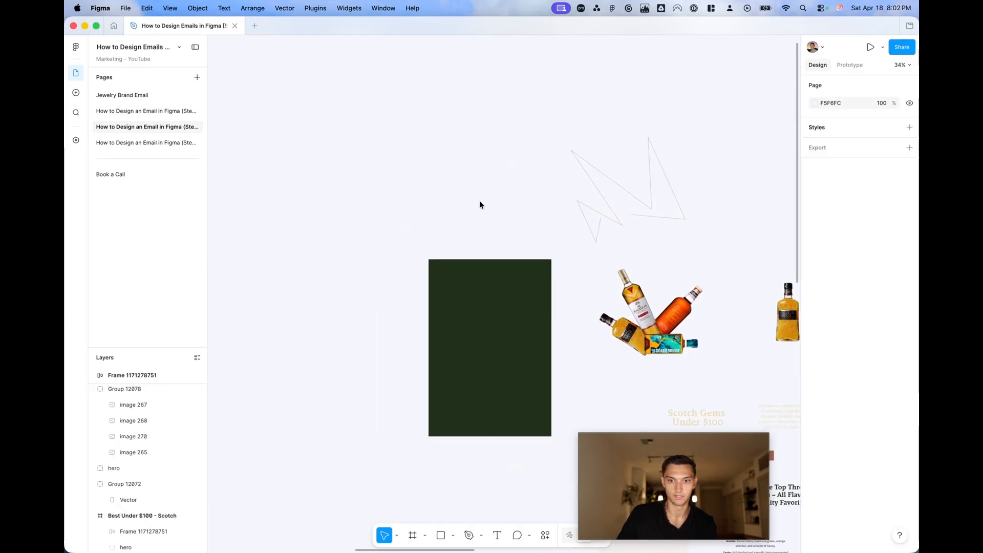
{"action": "key", "text": "shift+l"}
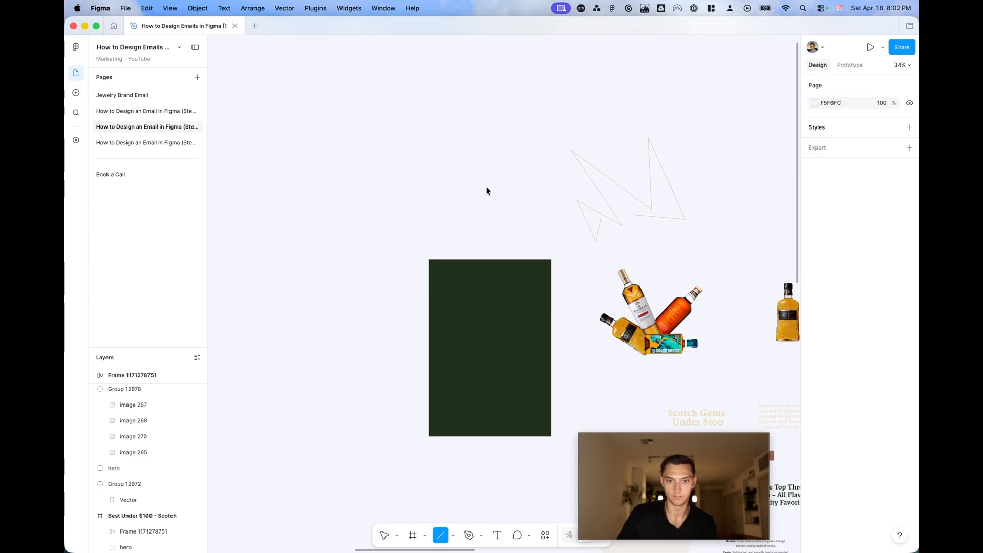
{"action": "left_click_drag", "start_coordinate": [490, 190], "coordinate": [477, 210]}
{"action": "key", "text": "ctrl+z"}
{"action": "key", "text": "ctrl+shift+z"}
{"action": "key", "text": "ctrl+z"}
Step: Draw an open zigzag path about 609 × 603 px with the Pen tool above the loose dark green rectangle
{"action": "key", "text": "p"}
{"action": "left_click", "coordinate": [529, 199]}
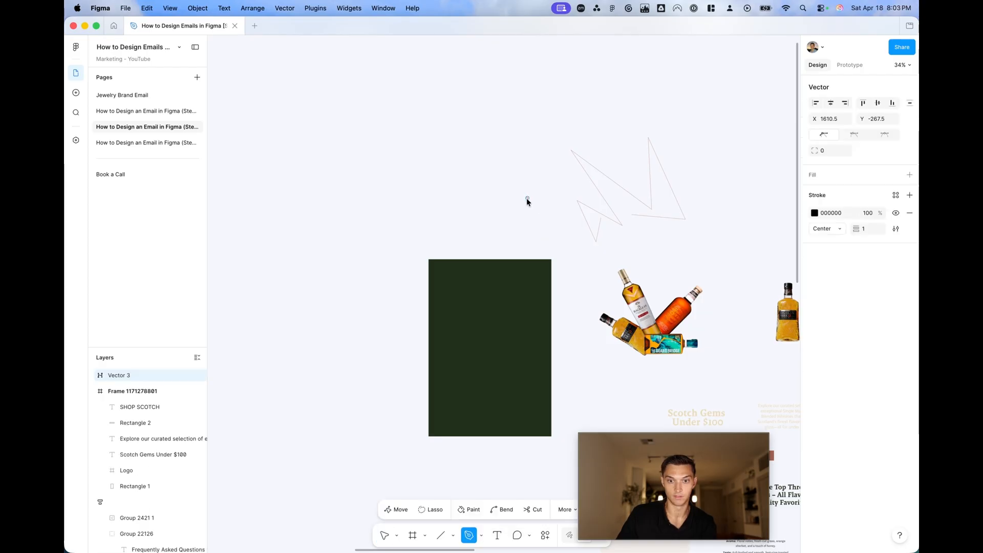
{"action": "left_click", "coordinate": [507, 223]}
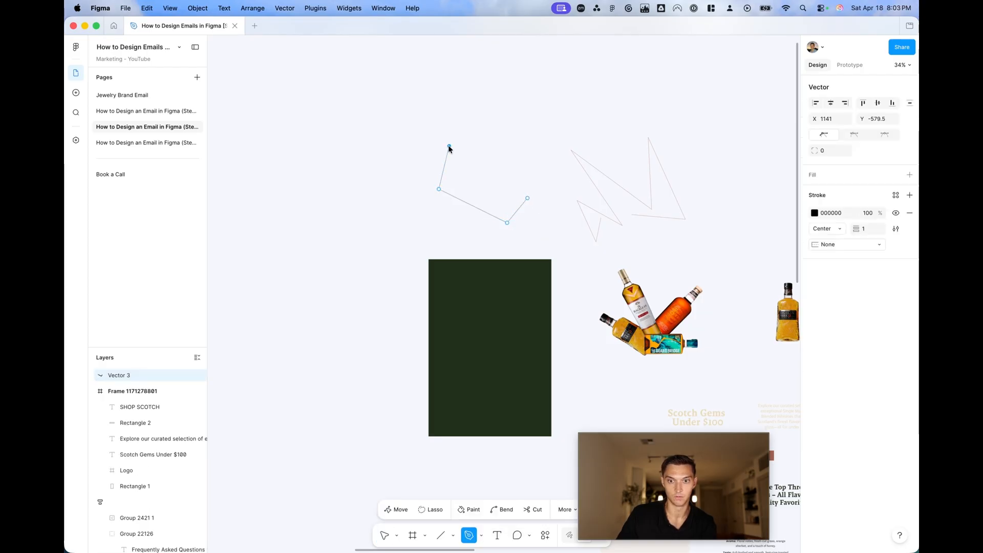
{"action": "left_click", "coordinate": [482, 175]}
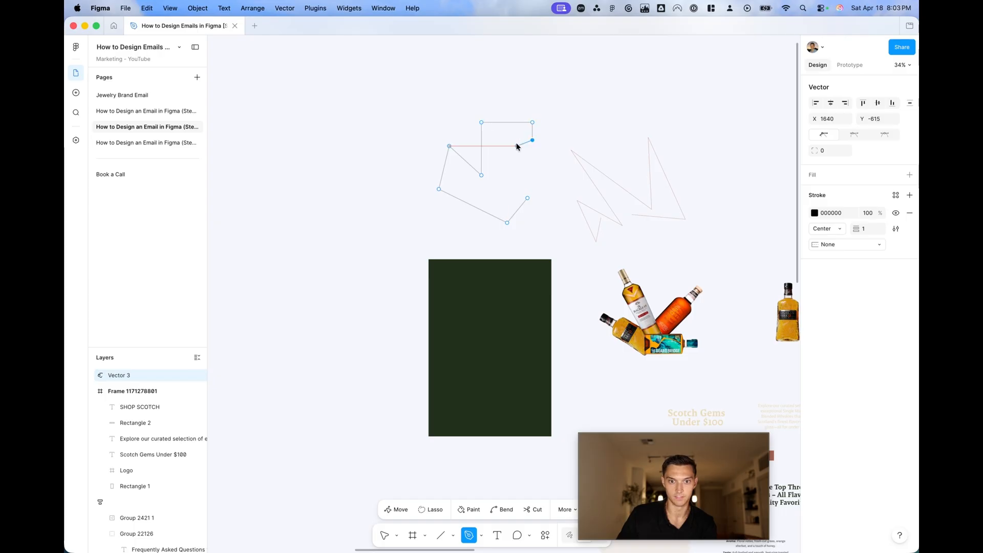
{"action": "key", "text": "Escape"}
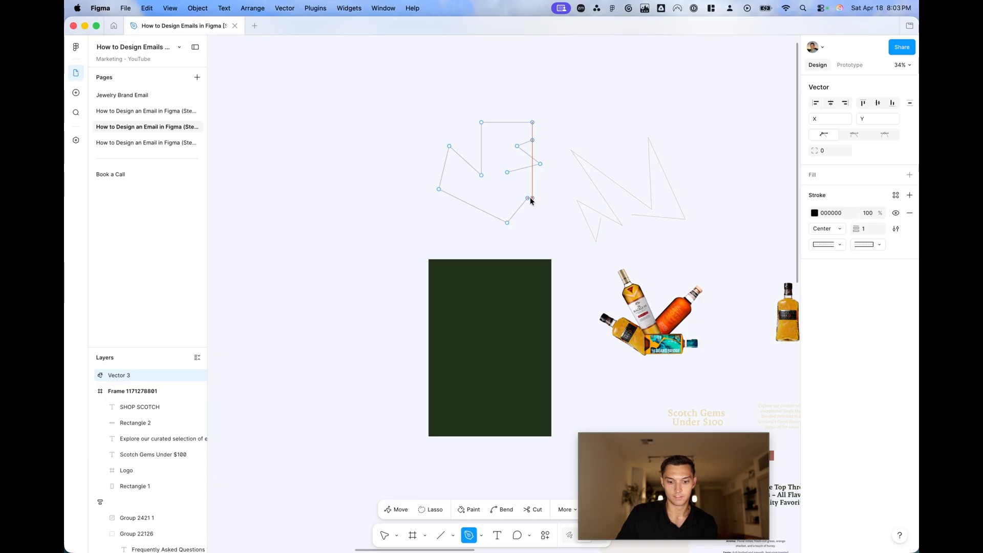
Step: Select all points of the zigzag path and give its stroke a weight of 13 and the colour AE715E
{"action": "key", "text": "v"}
{"action": "scroll", "coordinate": [513, 205], "scroll_direction": "right", "scroll_amount": 2}
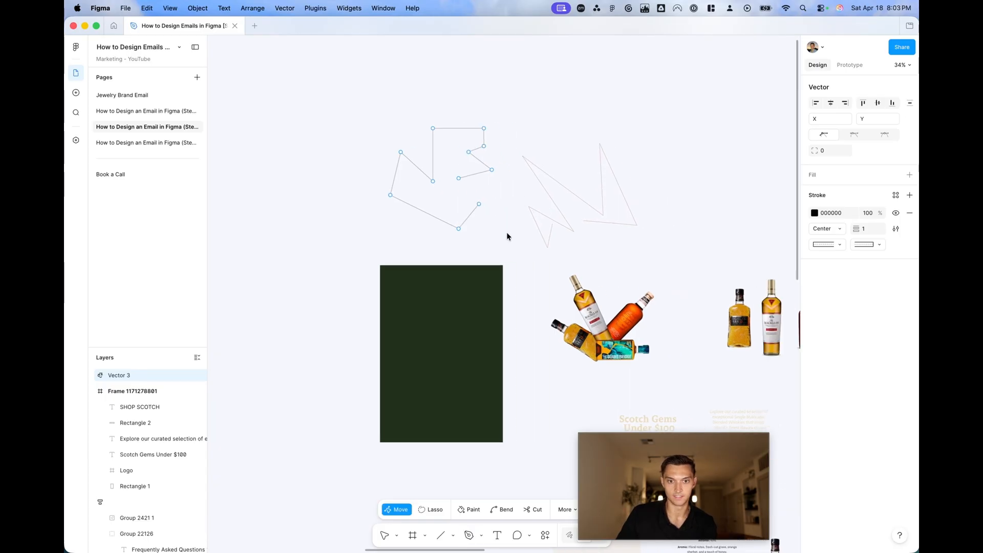
{"action": "left_click_drag", "start_coordinate": [357, 101], "coordinate": [506, 245]}
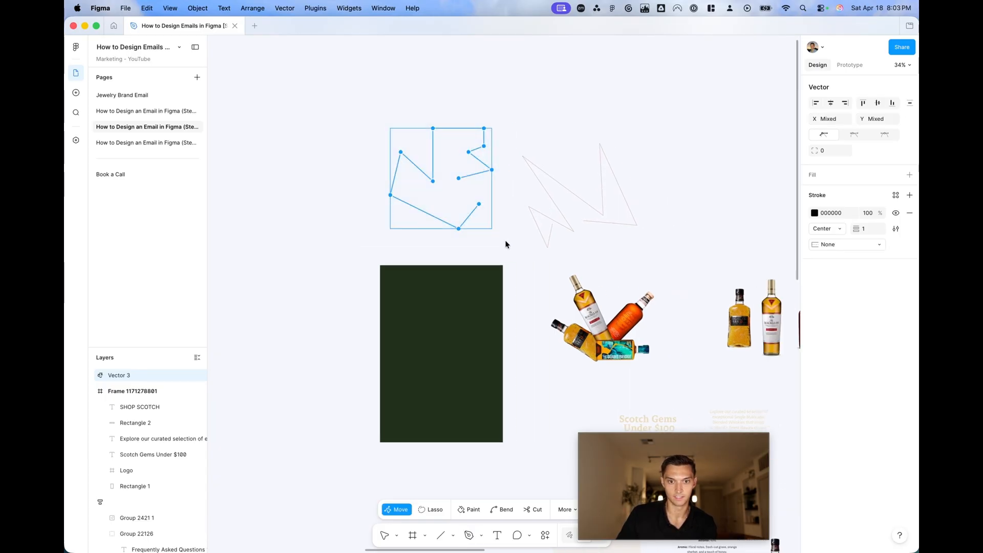
{"action": "left_click_drag", "start_coordinate": [856, 231], "coordinate": [868, 232]}
{"action": "left_click", "coordinate": [814, 214]}
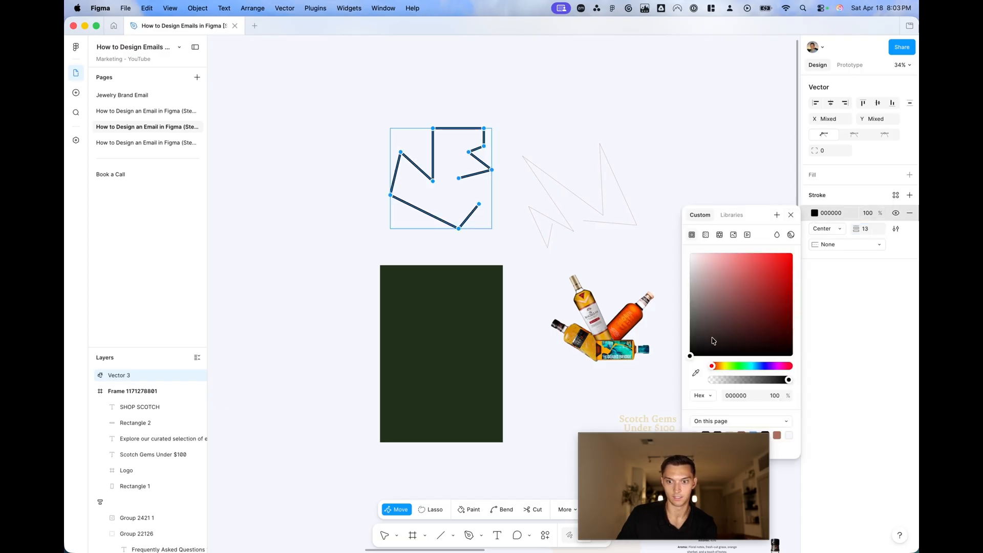
{"action": "left_click", "coordinate": [777, 436]}
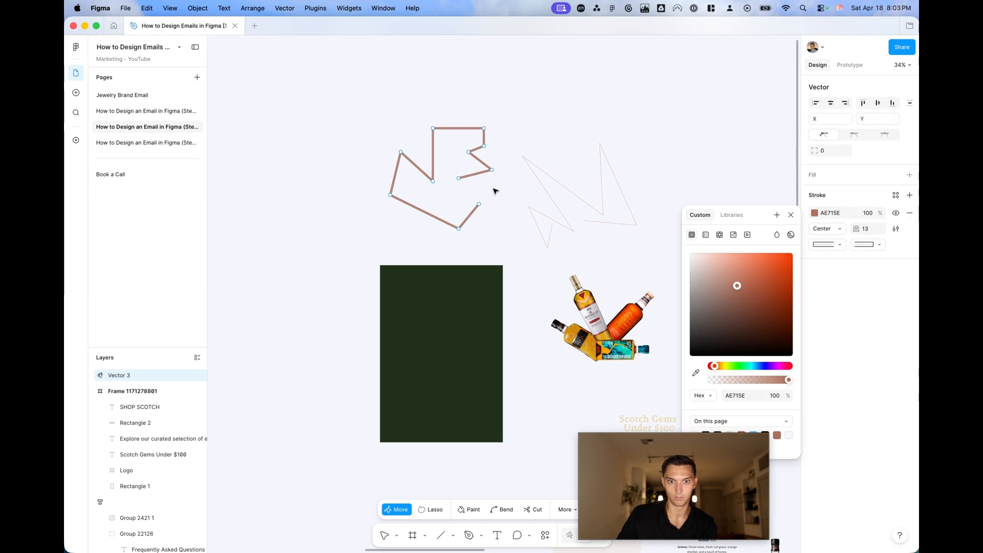
Step: Reduce the zigzag path's stroke weight to 2 and finish editing the path
{"action": "left_click_drag", "start_coordinate": [856, 229], "coordinate": [846, 230]}
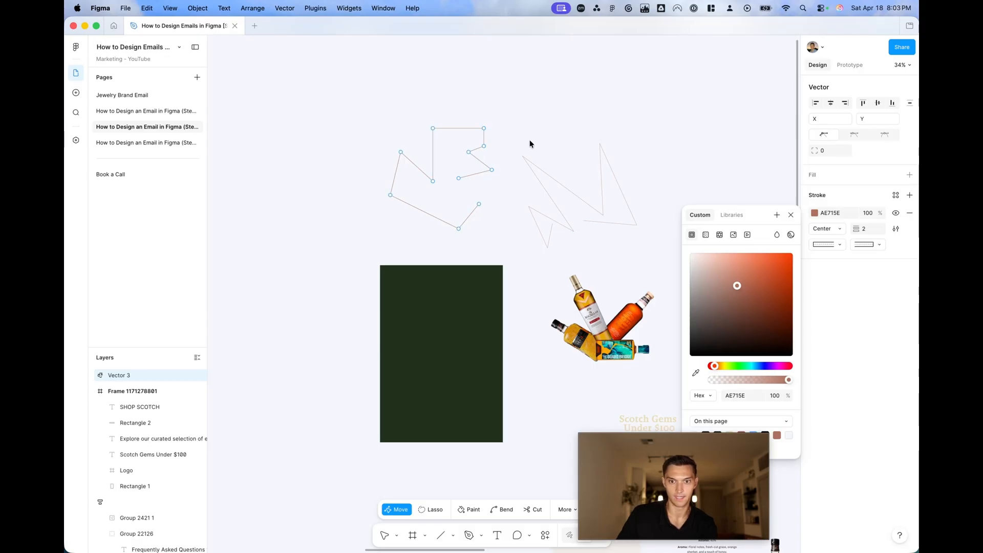
{"action": "left_click_drag", "start_coordinate": [648, 250], "coordinate": [518, 151]}
{"action": "key", "text": "Escape"}
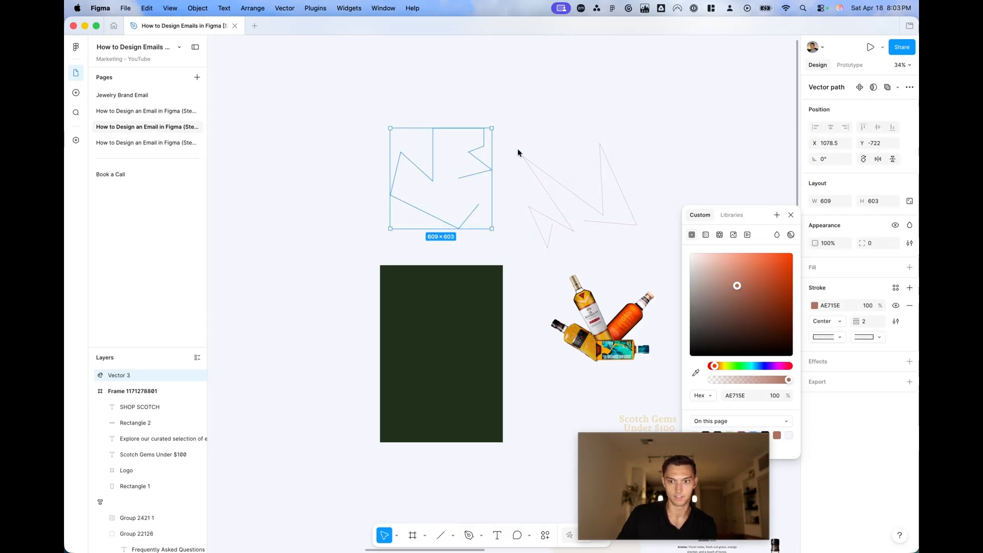
{"action": "left_click", "coordinate": [791, 215]}
Step: Move the ready-made line artwork into the new frame, horizontally centred over the upper part of the hero
{"action": "left_click_drag", "start_coordinate": [650, 250], "coordinate": [482, 276]}
{"action": "scroll", "coordinate": [482, 276], "scroll_direction": "up", "scroll_amount": 3}
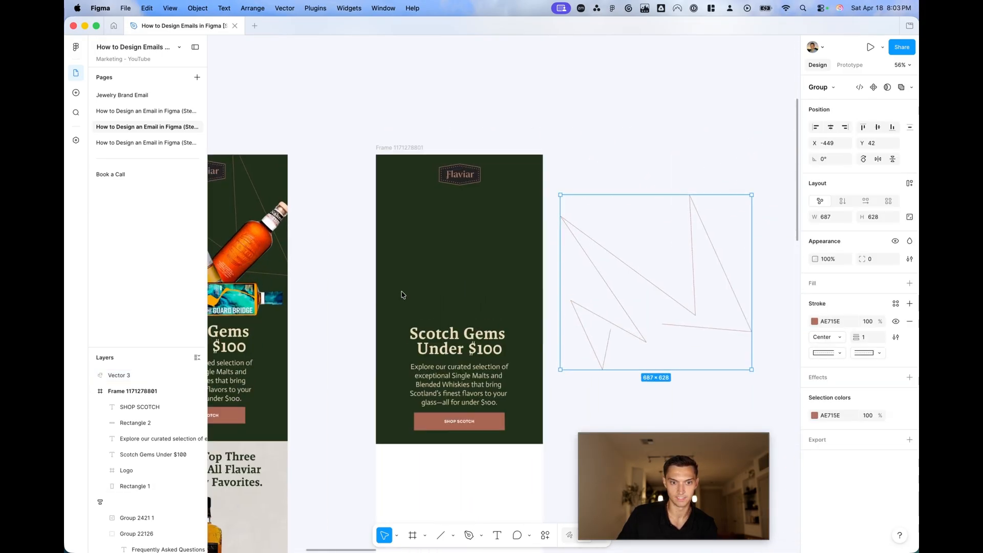
{"action": "left_click_drag", "start_coordinate": [629, 289], "coordinate": [465, 249]}
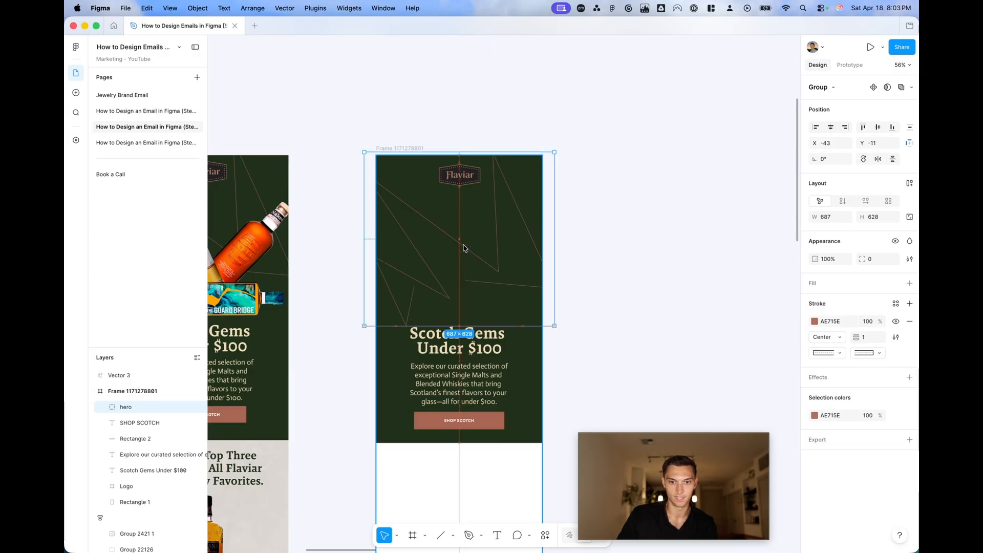
{"action": "left_click", "coordinate": [656, 259]}
Step: Examine the finished bottle arrangement and the separate upright bottle images it was built from
{"action": "scroll", "coordinate": [658, 260], "scroll_direction": "down", "scroll_amount": 3}
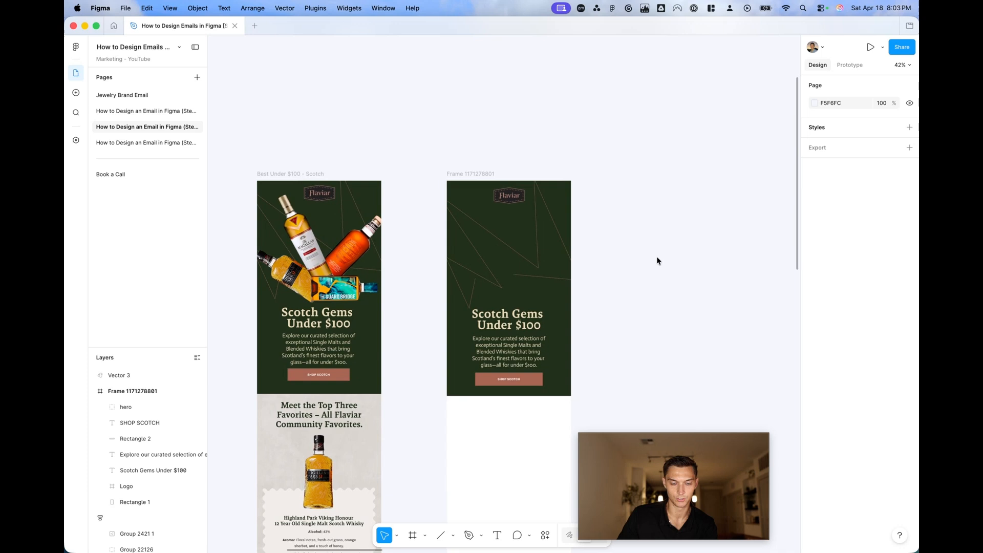
{"action": "scroll", "coordinate": [658, 260], "scroll_direction": "down", "scroll_amount": 3}
{"action": "scroll", "coordinate": [657, 256], "scroll_direction": "right", "scroll_amount": 3}
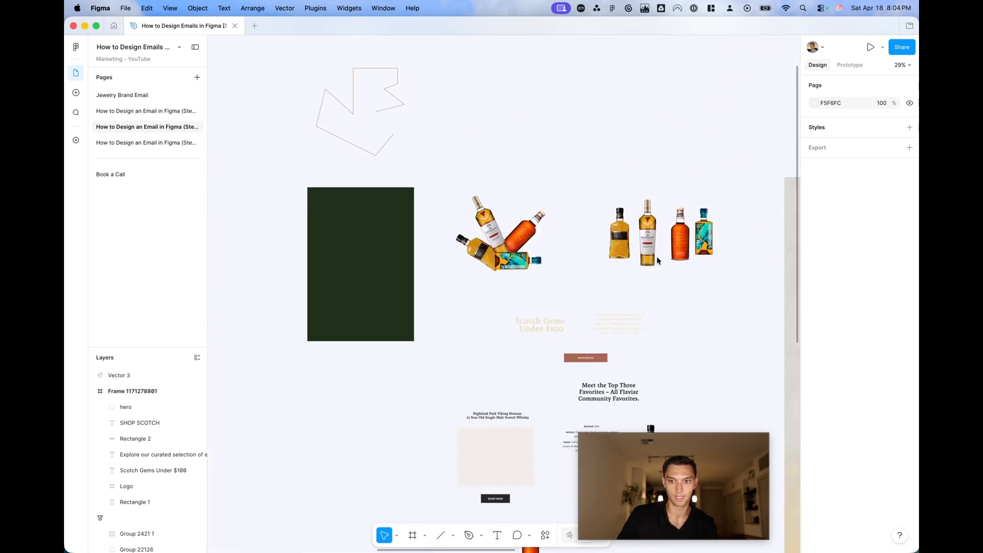
{"action": "scroll", "coordinate": [521, 231], "scroll_direction": "up", "scroll_amount": 4}
{"action": "scroll", "coordinate": [425, 249], "scroll_direction": "right", "scroll_amount": 2}
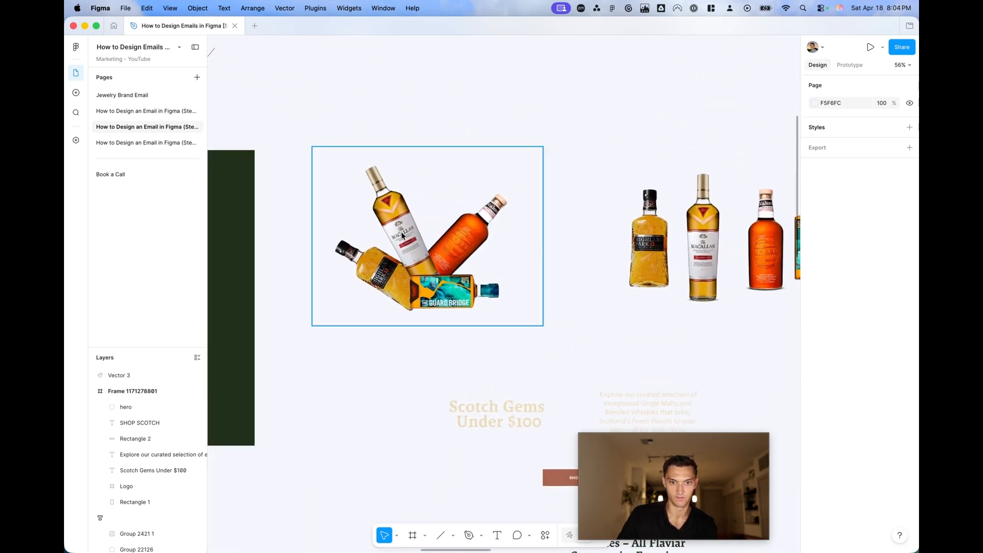
{"action": "scroll", "coordinate": [402, 234], "scroll_direction": "down", "scroll_amount": 2}
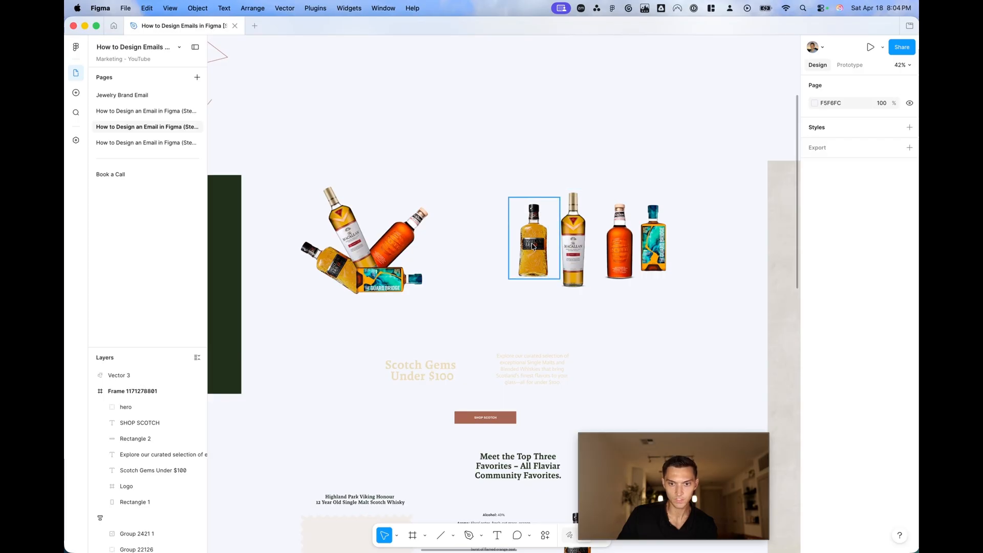
{"action": "scroll", "coordinate": [533, 246], "scroll_direction": "up", "scroll_amount": 5}
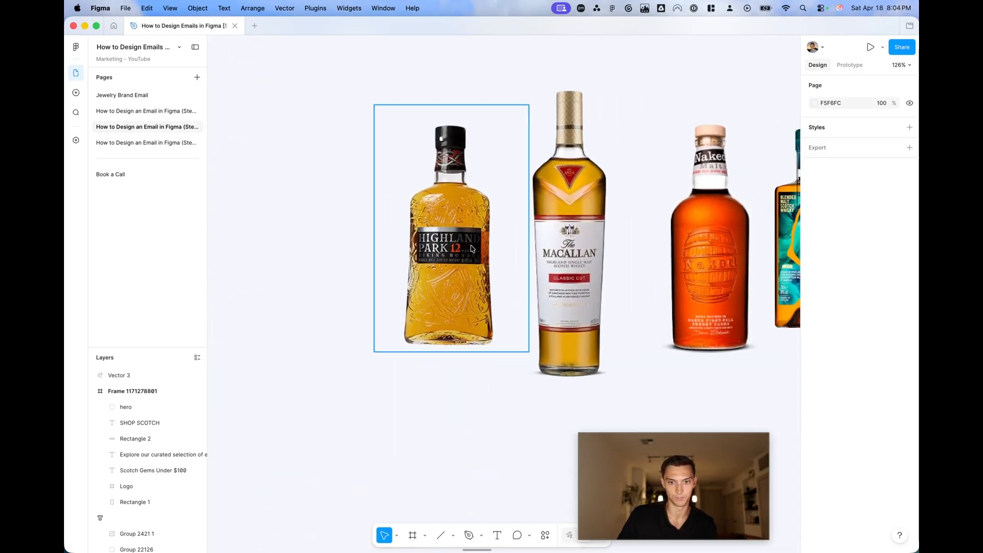
{"action": "left_click", "coordinate": [471, 249]}
{"action": "scroll", "coordinate": [471, 249], "scroll_direction": "down", "scroll_amount": 3}
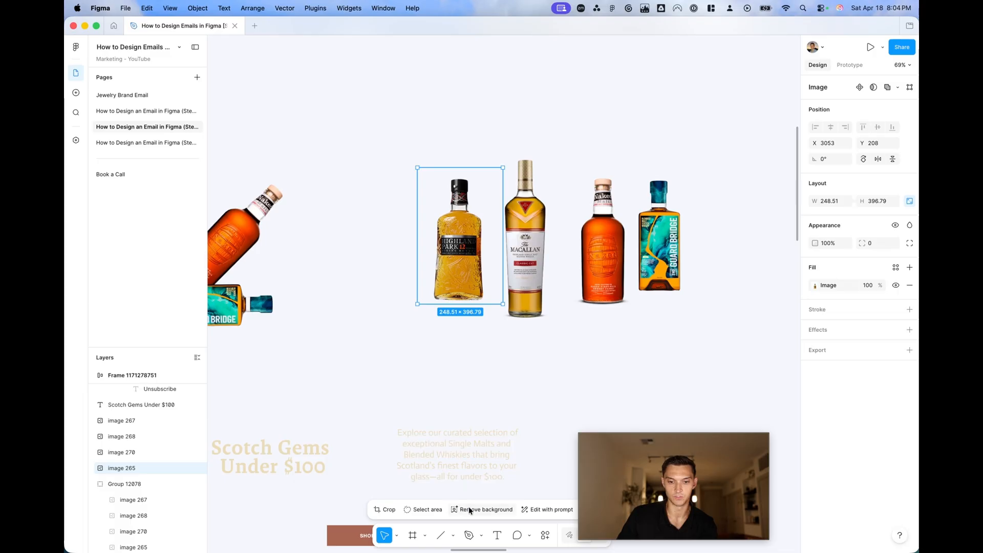
{"action": "left_click", "coordinate": [533, 266]}
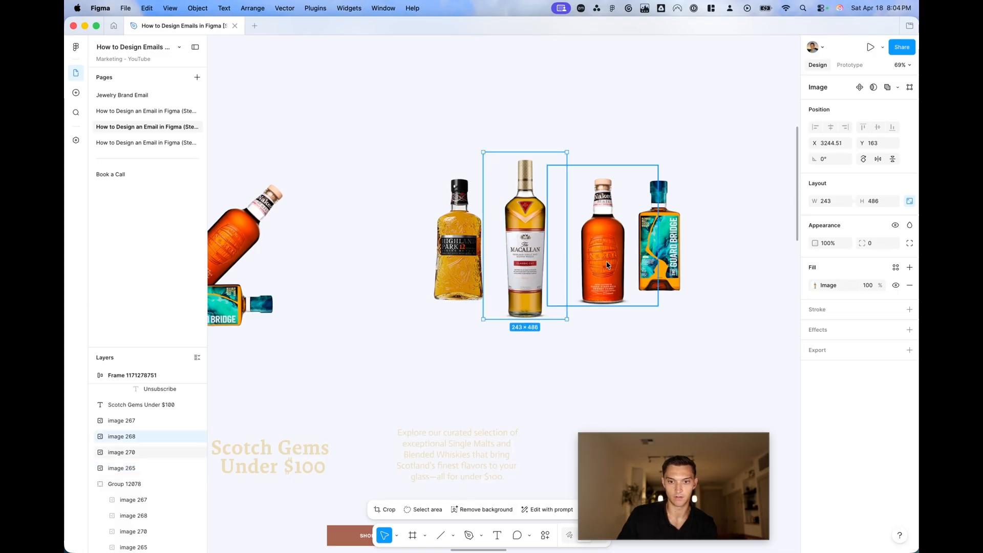
{"action": "left_click", "coordinate": [660, 246]}
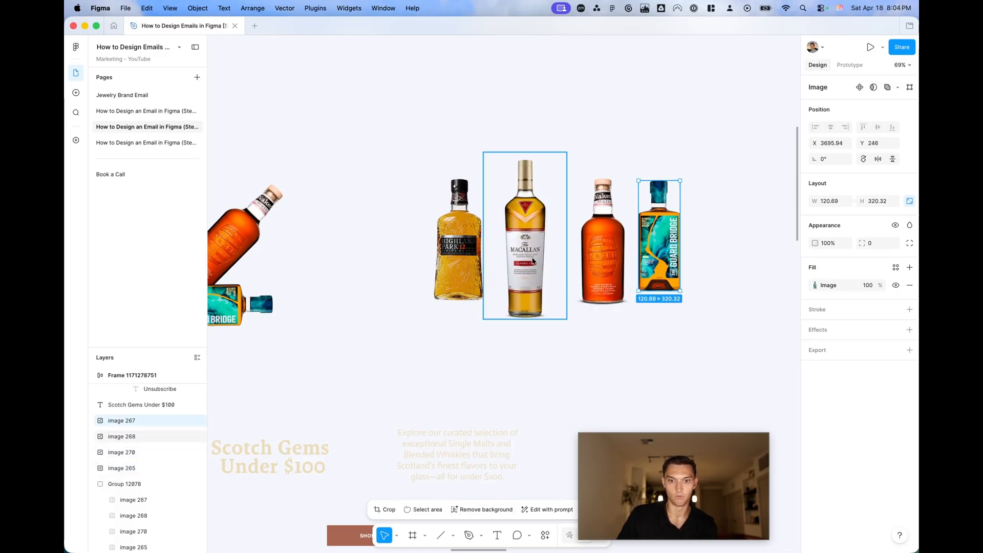
Step: Duplicate the four upright bottle images together and place the copies on the empty canvas beside the new email frame
{"action": "left_click", "coordinate": [458, 241]}
{"action": "scroll", "coordinate": [363, 249], "scroll_direction": "left", "scroll_amount": 8}
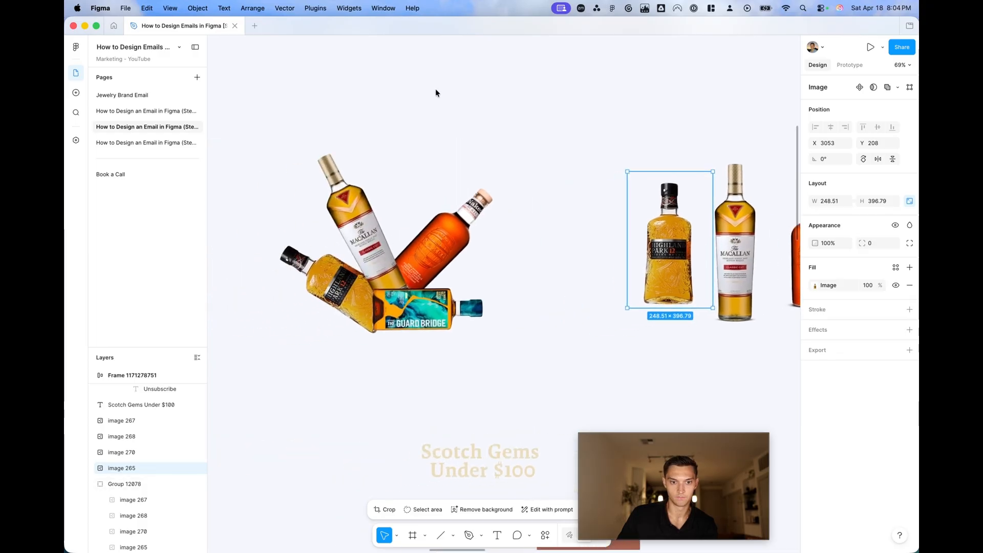
{"action": "scroll", "coordinate": [385, 248], "scroll_direction": "down", "scroll_amount": 3}
{"action": "scroll", "coordinate": [384, 248], "scroll_direction": "right", "scroll_amount": 5}
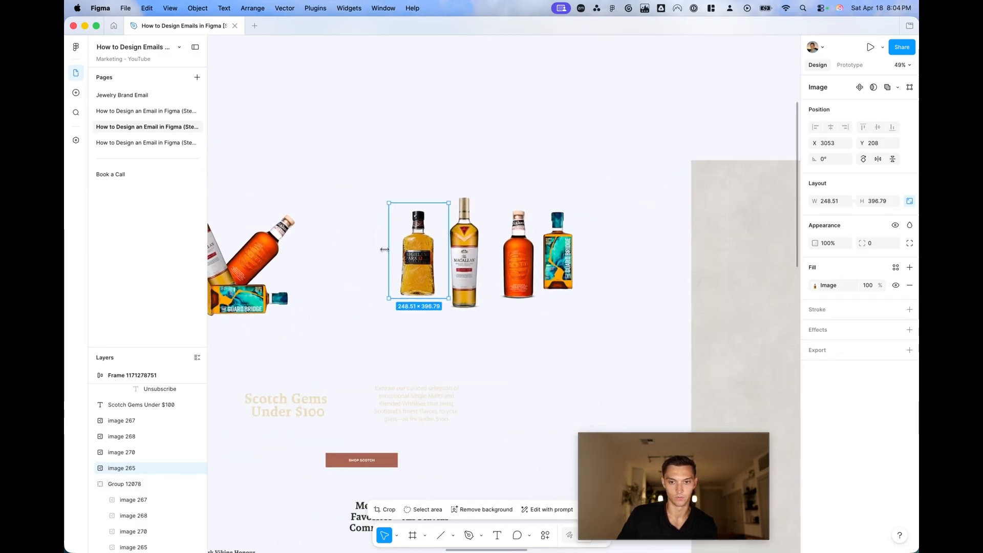
{"action": "left_click", "coordinate": [466, 251], "text": "shift"}
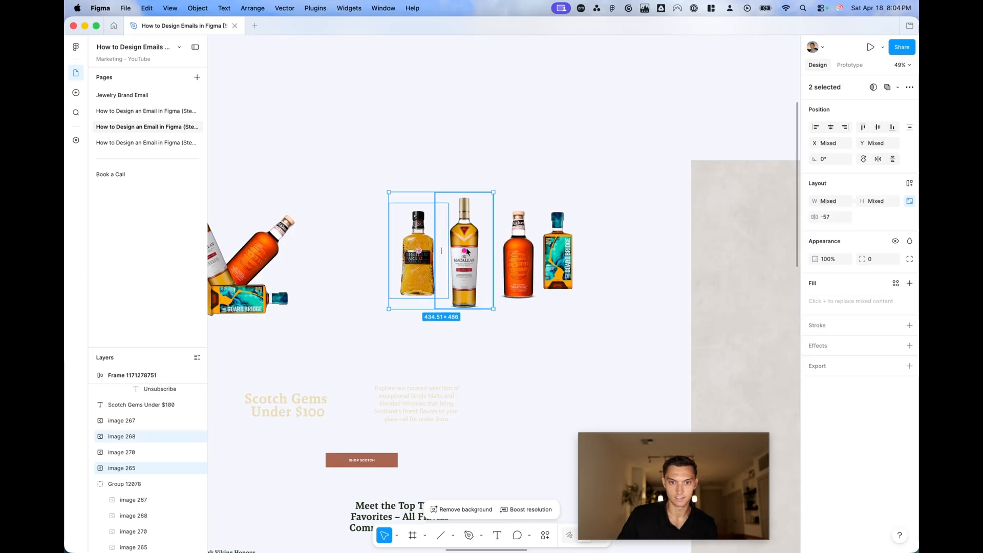
{"action": "left_click", "coordinate": [518, 251], "text": "shift"}
{"action": "left_click", "coordinate": [562, 252], "text": "shift"}
{"action": "key", "text": "super+d"}
{"action": "left_click_drag", "start_coordinate": [563, 253], "coordinate": [392, 197]}
{"action": "scroll", "coordinate": [564, 174], "scroll_direction": "down", "scroll_amount": 5}
{"action": "scroll", "coordinate": [351, 218], "scroll_direction": "up", "scroll_amount": 5}
{"action": "scroll", "coordinate": [351, 218], "scroll_direction": "down", "scroll_amount": 5}
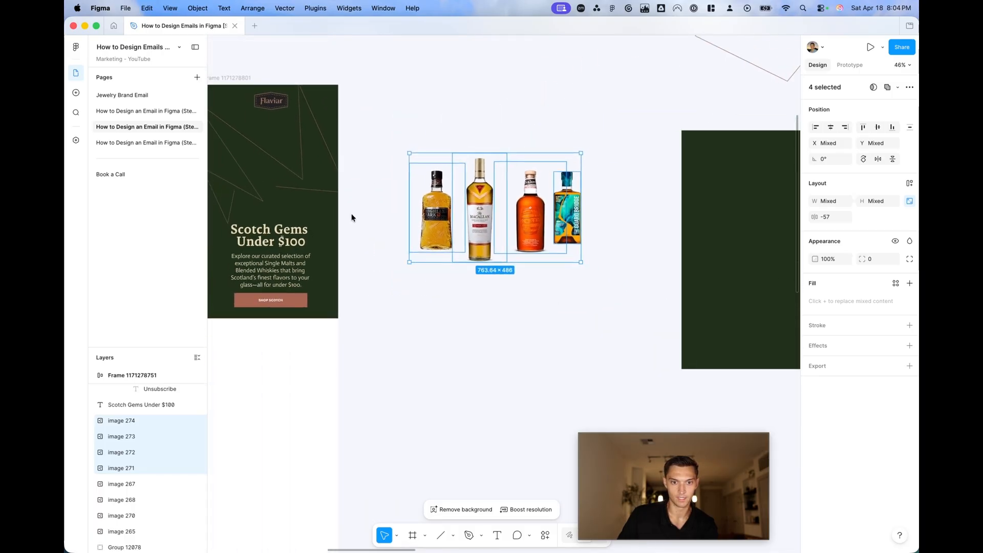
{"action": "scroll", "coordinate": [289, 213], "scroll_direction": "up", "scroll_amount": 3}
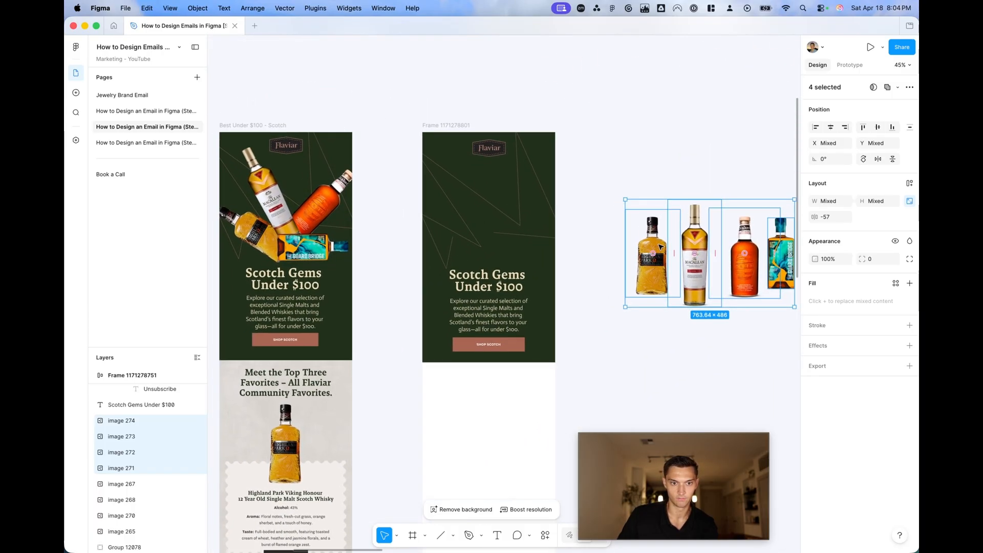
{"action": "scroll", "coordinate": [648, 315], "scroll_direction": "right", "scroll_amount": 5}
{"action": "left_click", "coordinate": [648, 353]}
Step: Overlap the copied Highland Park and Naked Malt bottles with the Macallan bottle, using the finished hero as reference
{"action": "scroll", "coordinate": [647, 353], "scroll_direction": "up", "scroll_amount": 3}
{"action": "left_click", "coordinate": [458, 238]}
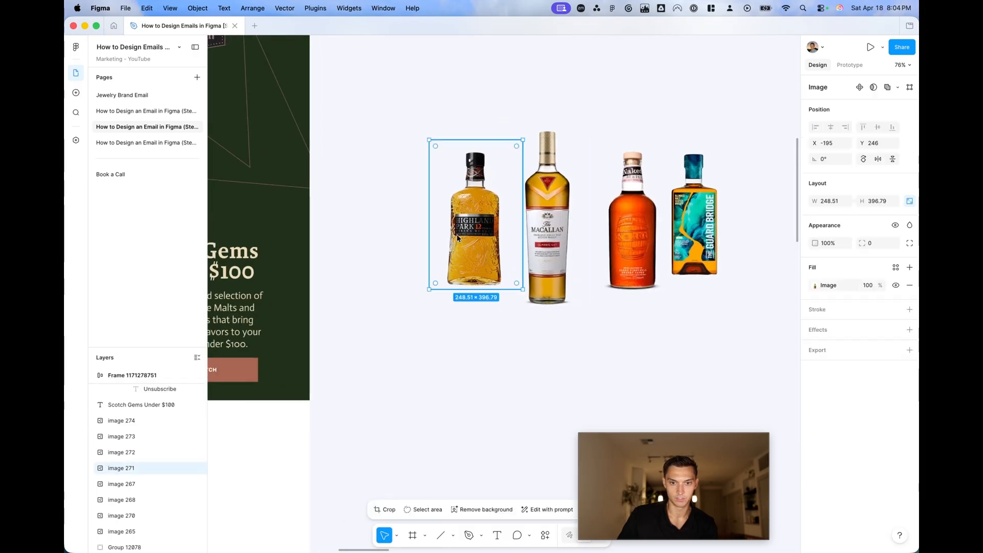
{"action": "left_click_drag", "start_coordinate": [460, 237], "coordinate": [493, 254]}
{"action": "scroll", "coordinate": [493, 254], "scroll_direction": "left", "scroll_amount": 5}
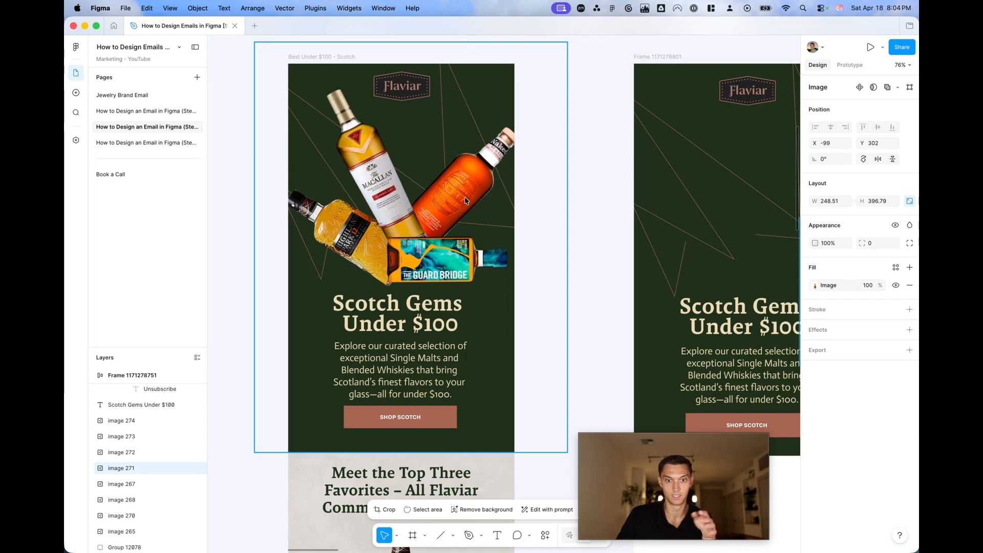
{"action": "scroll", "coordinate": [416, 259], "scroll_direction": "down", "scroll_amount": 4}
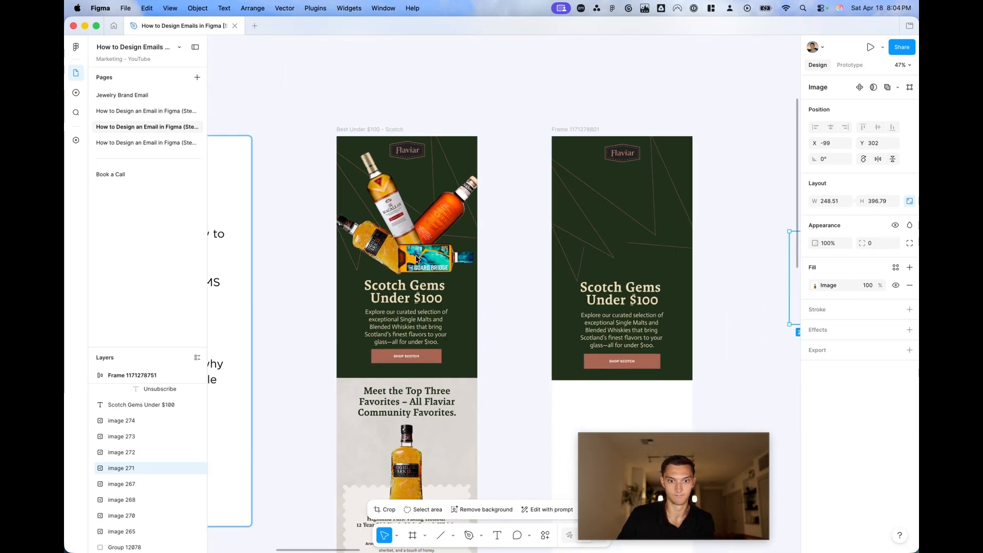
{"action": "scroll", "coordinate": [420, 259], "scroll_direction": "right", "scroll_amount": 10}
{"action": "left_click", "coordinate": [589, 261]}
{"action": "scroll", "coordinate": [589, 260], "scroll_direction": "up", "scroll_amount": 4}
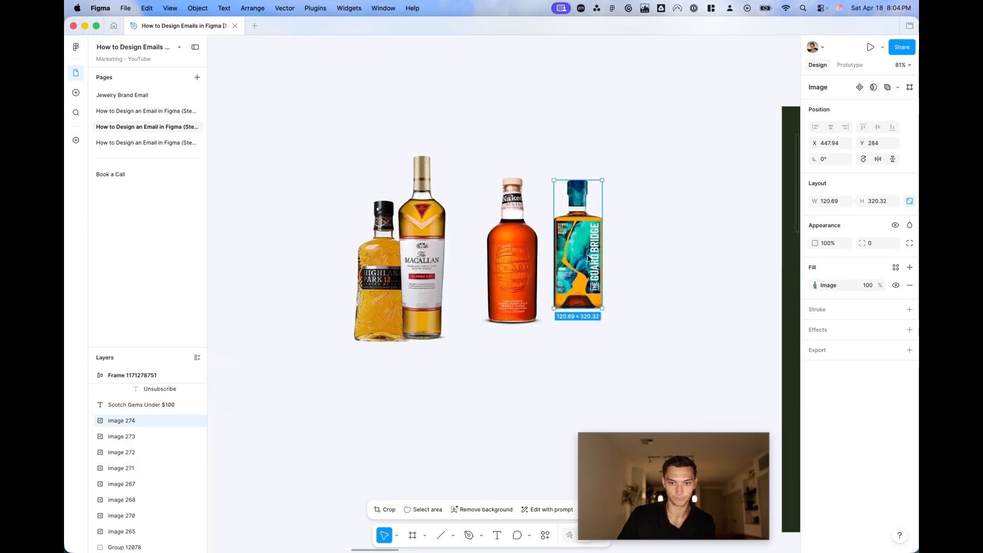
{"action": "left_click_drag", "start_coordinate": [492, 265], "coordinate": [451, 265]}
Step: Move the copied Highland Park bottle clear of the Macallan bottle and enlarge it proportionally to about 282 × 450 px
{"action": "left_click", "coordinate": [376, 287]}
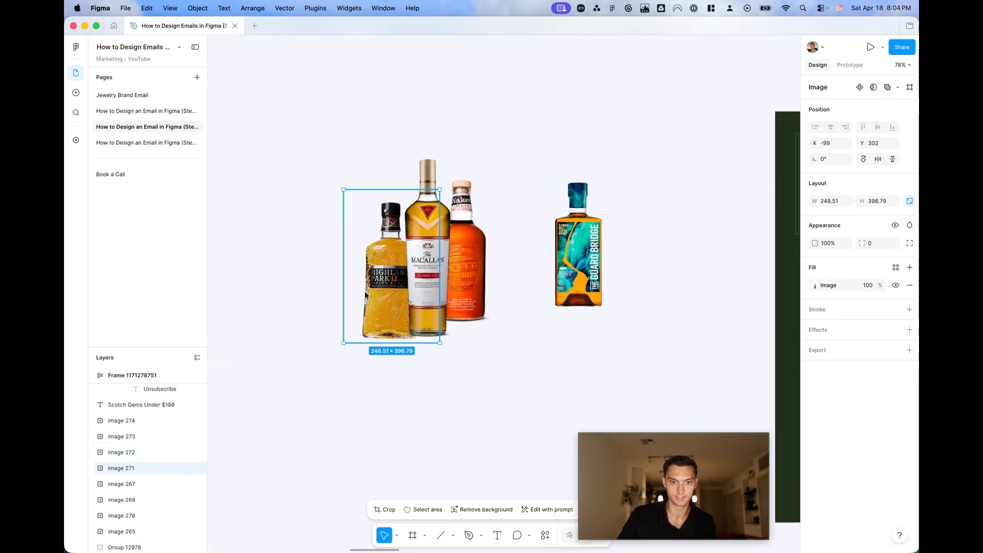
{"action": "left_click_drag", "start_coordinate": [377, 288], "coordinate": [330, 297]}
{"action": "left_click_drag", "start_coordinate": [395, 353], "coordinate": [408, 349]}
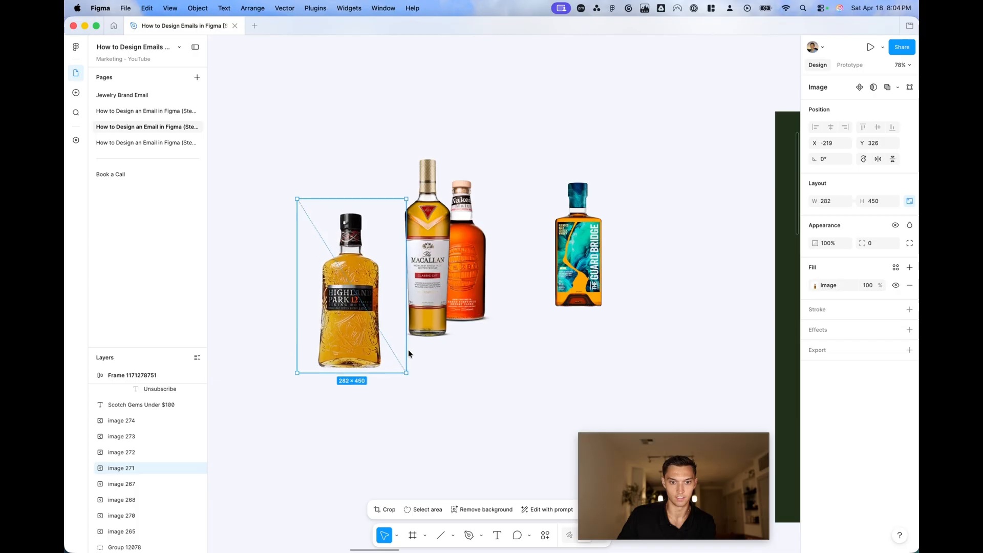
Step: Undo the Highland Park bottle's enlargement, rotate it to 90° and position it on its side against the Macallan bottle's base
{"action": "key", "text": "super+z"}
{"action": "left_click_drag", "start_coordinate": [816, 159], "coordinate": [724, 186]}
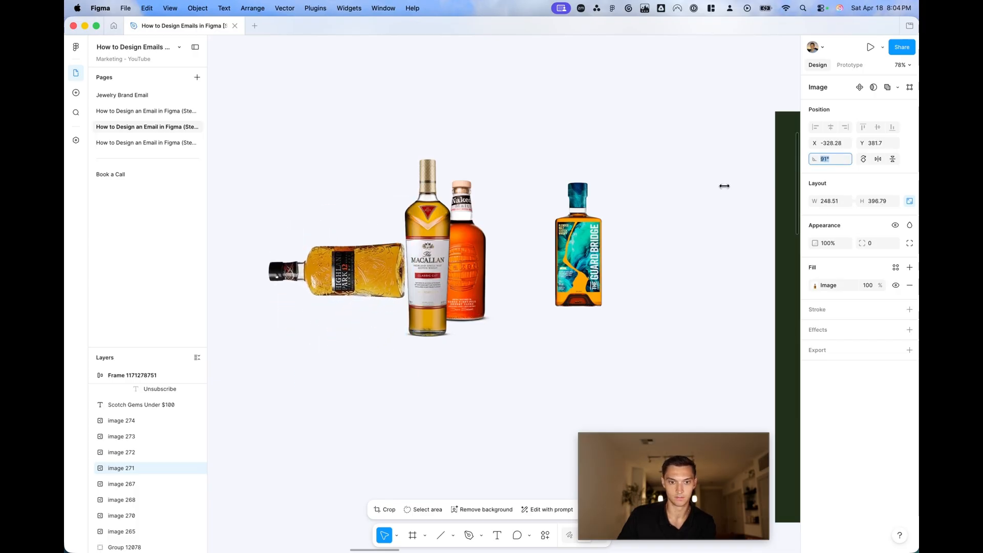
{"action": "key", "text": "Return"}
{"action": "left_click_drag", "start_coordinate": [371, 300], "coordinate": [365, 324]}
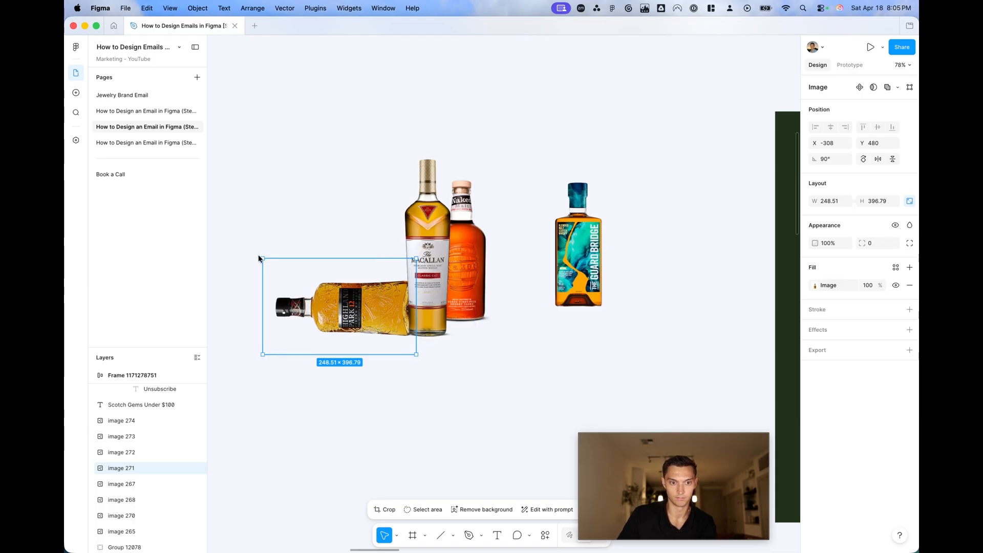
{"action": "scroll", "coordinate": [259, 256], "scroll_direction": "up", "scroll_amount": 5}
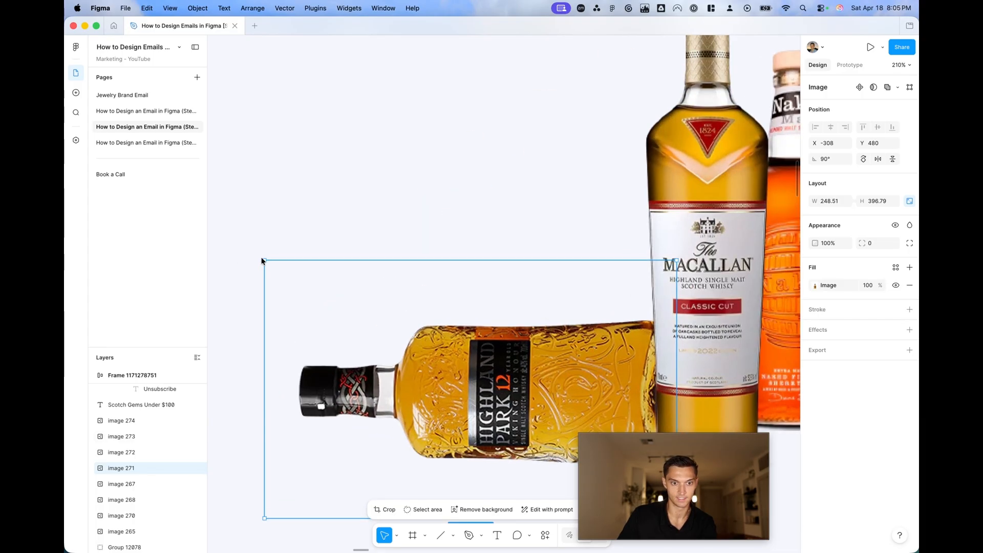
{"action": "left_click_drag", "start_coordinate": [259, 257], "coordinate": [262, 212]}
{"action": "key", "text": "super+z"}
Step: Rotate the copied Highland Park bottle to 45° and tuck its base behind the Macallan bottle
{"action": "scroll", "coordinate": [339, 213], "scroll_direction": "down", "scroll_amount": 5}
{"action": "scroll", "coordinate": [339, 213], "scroll_direction": "down", "scroll_amount": 5}
{"action": "left_click_drag", "start_coordinate": [816, 163], "coordinate": [856, 163]}
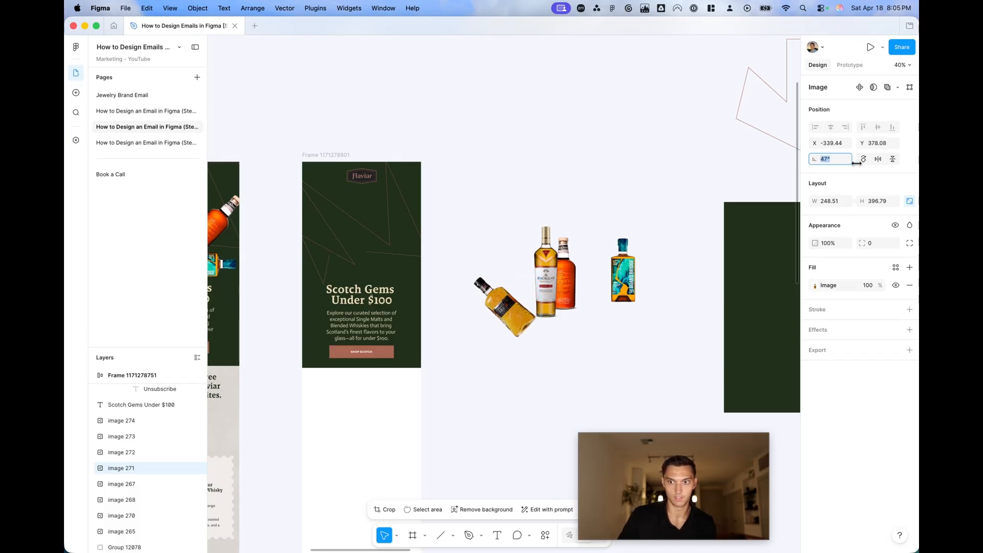
{"action": "type", "text": "45"}
{"action": "key", "text": "Return"}
{"action": "left_click_drag", "start_coordinate": [507, 307], "coordinate": [524, 289]}
Step: Compare with the finished hero and tilt the copied Macallan bottle to about 11.2° at its existing size
{"action": "scroll", "coordinate": [513, 287], "scroll_direction": "right", "scroll_amount": 5}
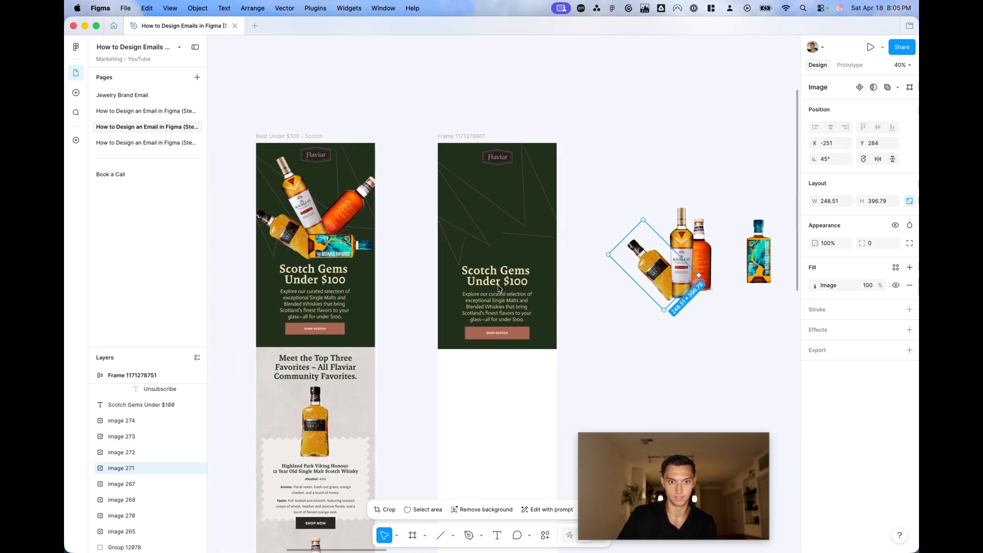
{"action": "scroll", "coordinate": [502, 286], "scroll_direction": "left", "scroll_amount": 6}
{"action": "left_click", "coordinate": [571, 266]}
{"action": "scroll", "coordinate": [571, 265], "scroll_direction": "up", "scroll_amount": 3}
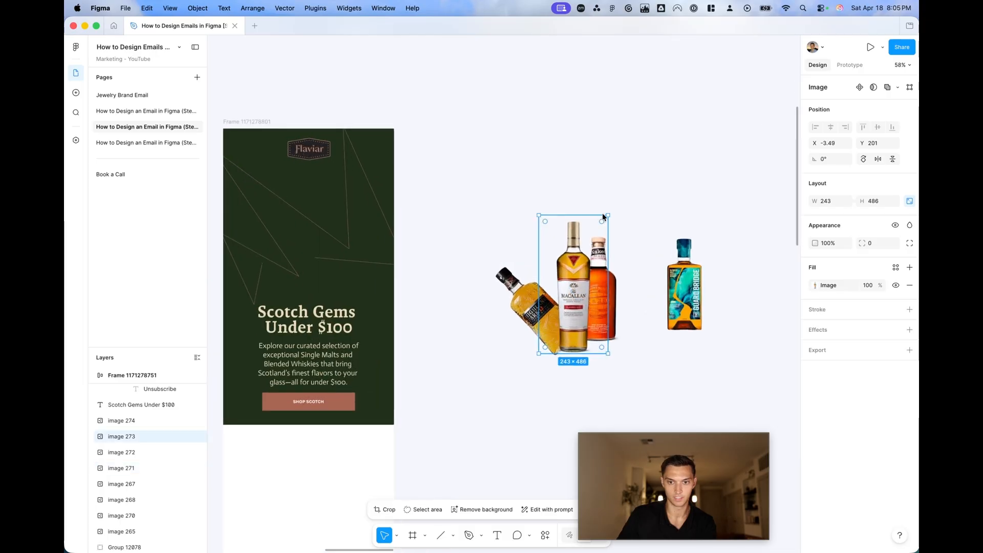
{"action": "left_click_drag", "start_coordinate": [609, 216], "coordinate": [597, 215]}
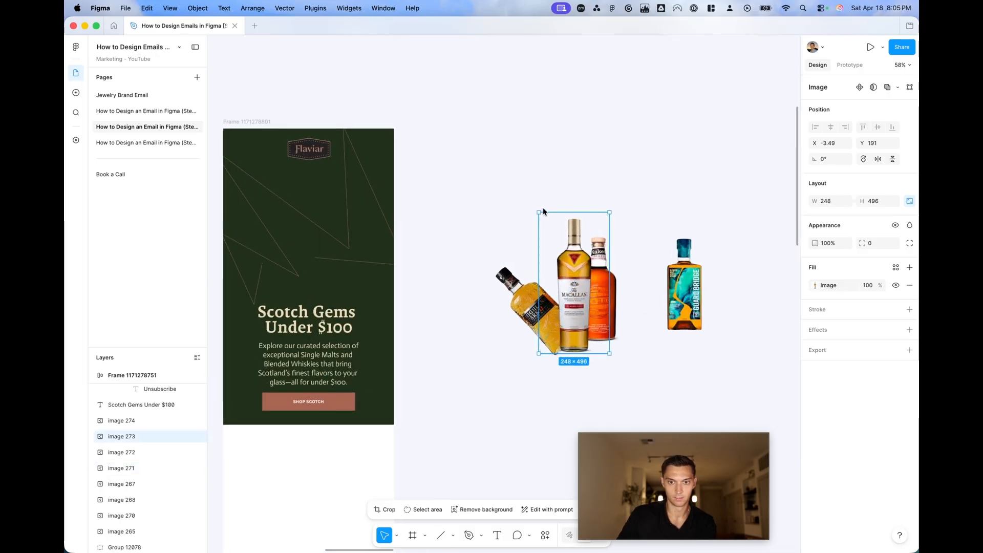
{"action": "key", "text": "super+z"}
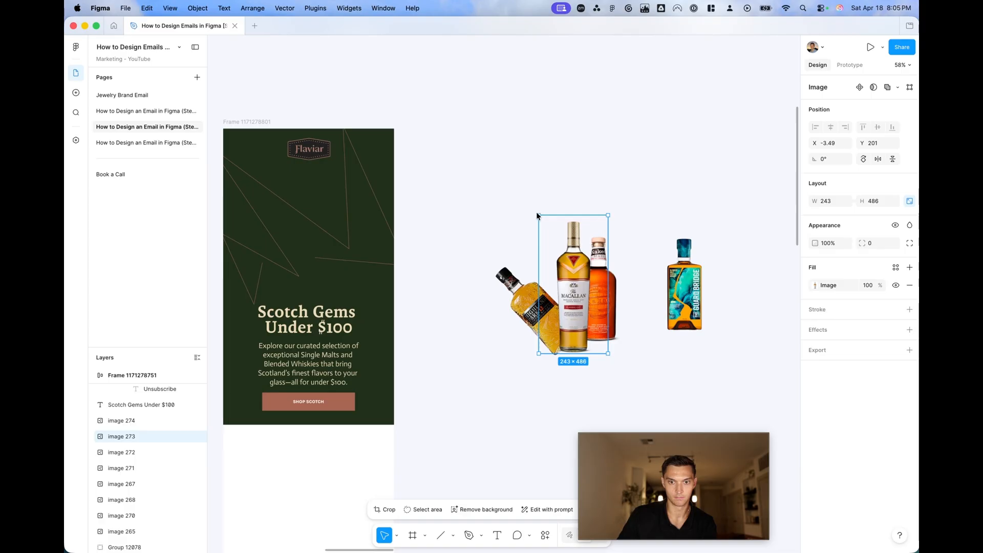
{"action": "left_click_drag", "start_coordinate": [534, 212], "coordinate": [522, 219]}
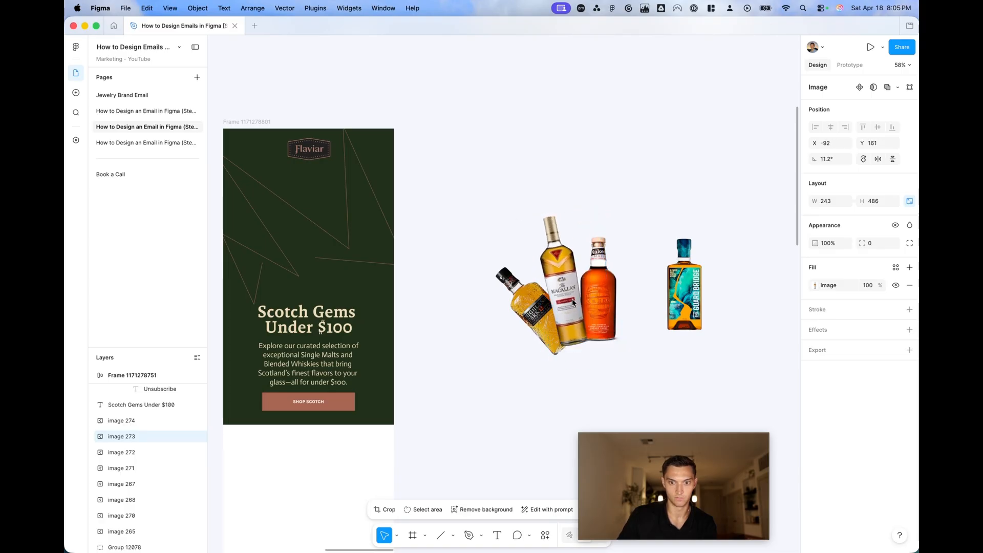
Step: Rotate the copied Naked Malt bottle to -23° so it leans away from the Macallan bottle
{"action": "scroll", "coordinate": [573, 300], "scroll_direction": "left", "scroll_amount": 2}
{"action": "left_click", "coordinate": [631, 289]}
{"action": "left_click_drag", "start_coordinate": [669, 224], "coordinate": [696, 230]}
{"action": "key", "text": "super+z"}
{"action": "key", "text": "super+z"}
{"action": "left_click", "coordinate": [648, 250]}
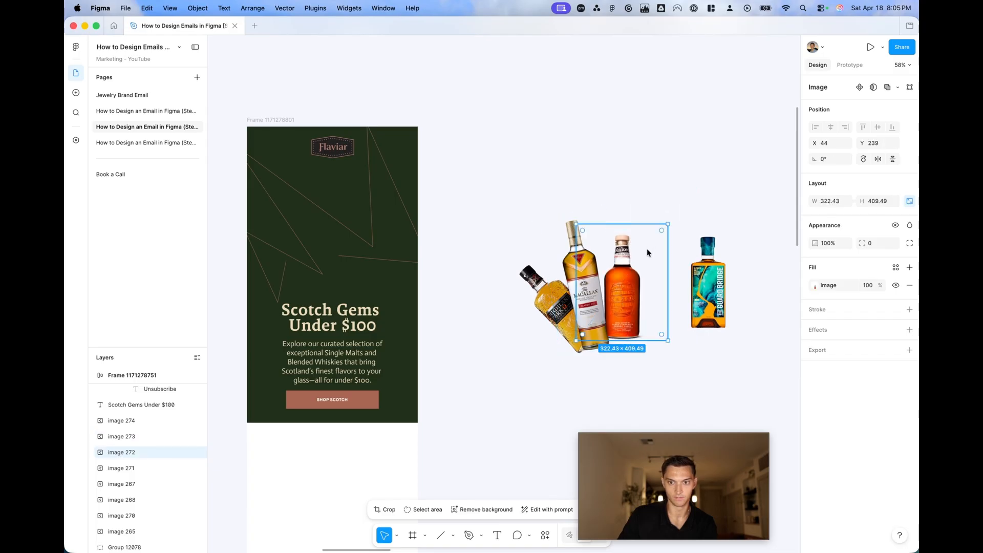
{"action": "left_click_drag", "start_coordinate": [812, 160], "coordinate": [835, 159]}
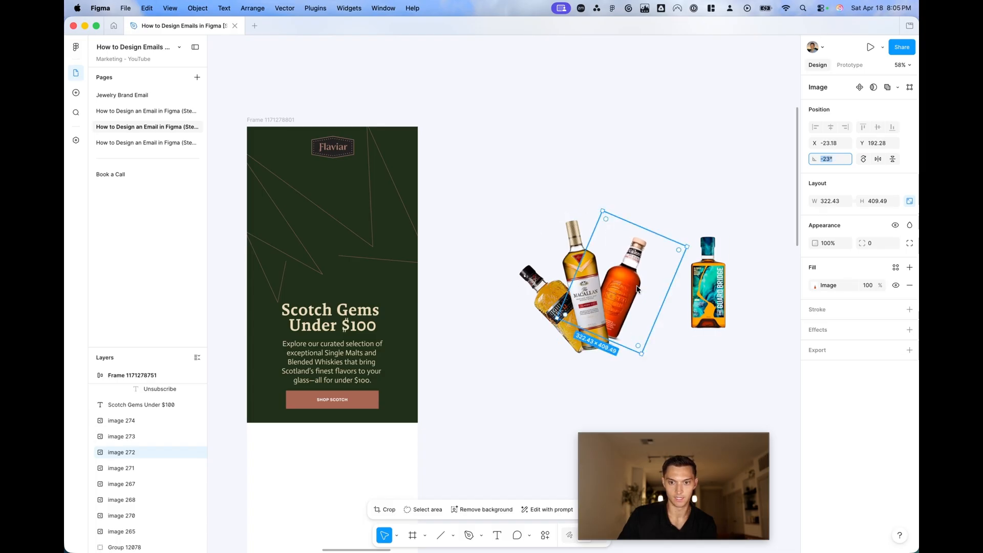
Step: Rotate the copied Guard Bridge bottle to -90° and lay it across the base of the Macallan and Naked Malt bottles
{"action": "scroll", "coordinate": [462, 306], "scroll_direction": "right", "scroll_amount": 3}
{"action": "left_click", "coordinate": [715, 304]}
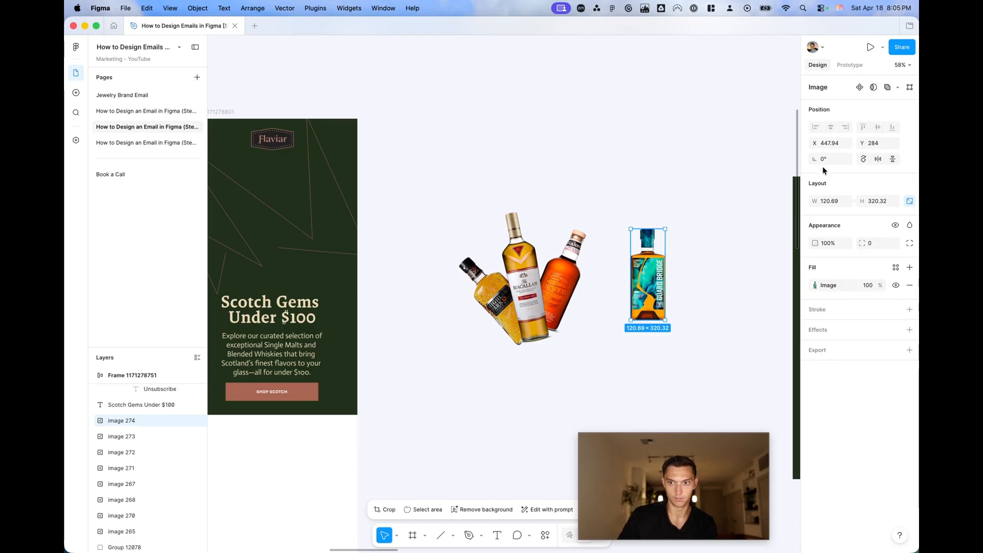
{"action": "left_click_drag", "start_coordinate": [814, 157], "coordinate": [904, 165]}
{"action": "left_click_drag", "start_coordinate": [634, 284], "coordinate": [560, 337]}
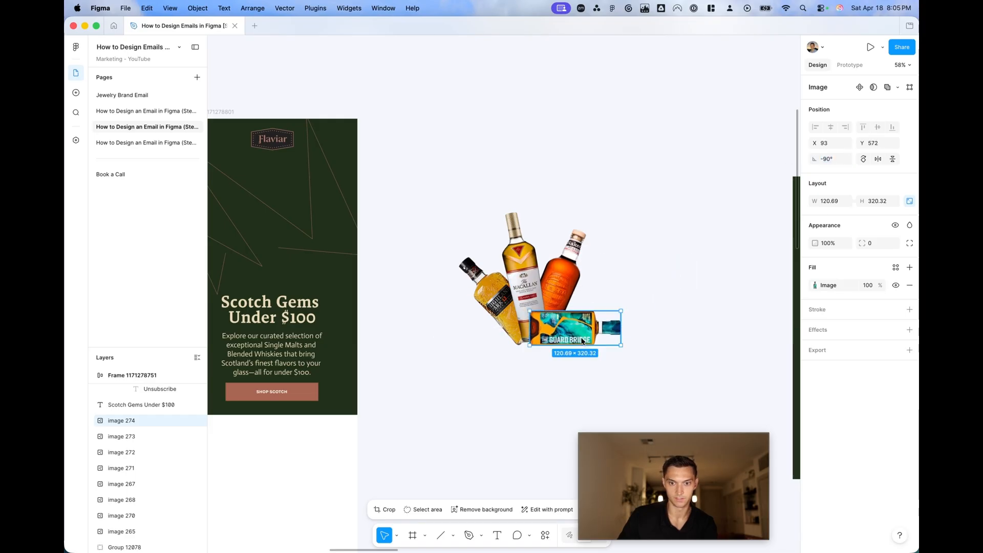
Step: Send the Guard Bridge bottle behind the other bottles
{"action": "scroll", "coordinate": [583, 342], "scroll_direction": "up", "scroll_amount": 5}
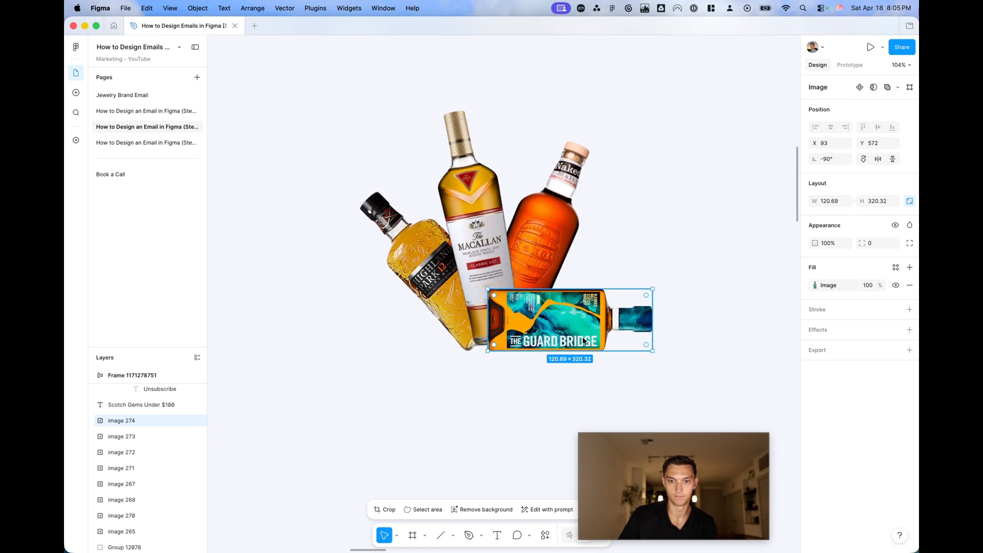
{"action": "right_click", "coordinate": [587, 327]}
{"action": "key", "text": "Escape"}
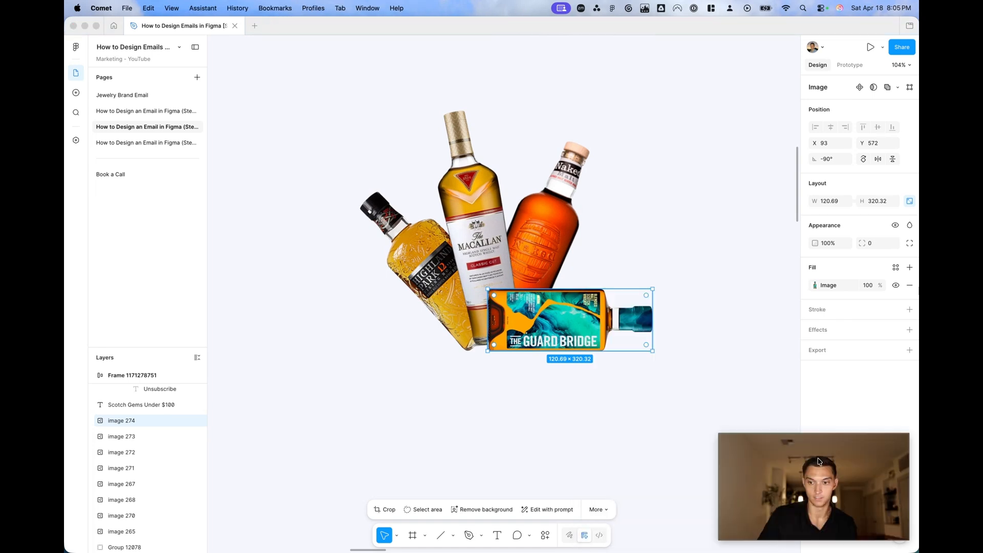
{"action": "right_click", "coordinate": [565, 336]}
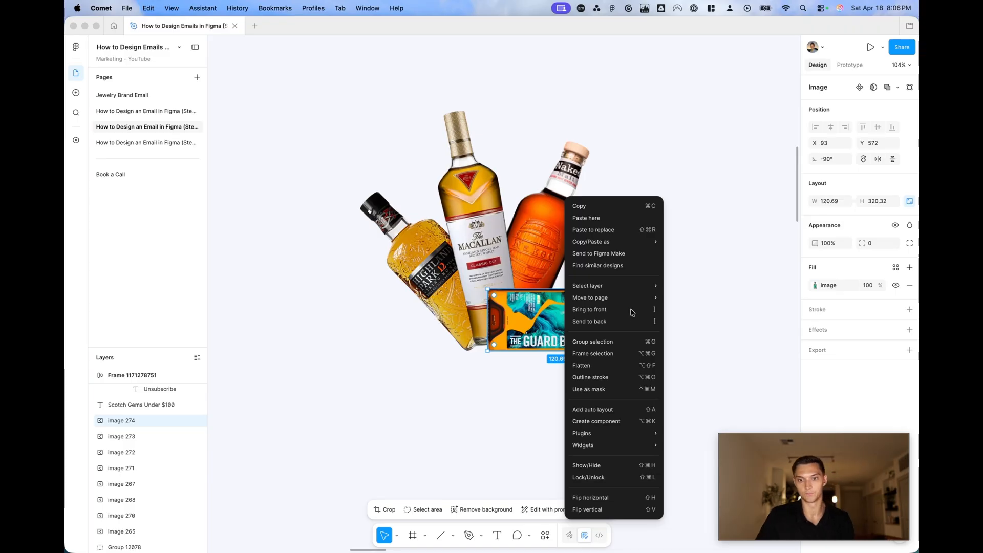
{"action": "left_click", "coordinate": [589, 321]}
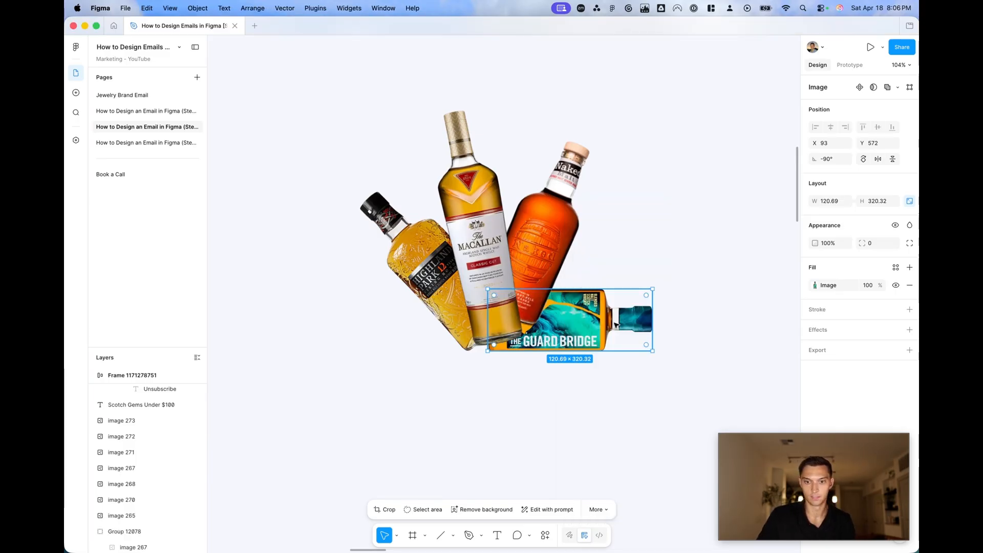
Step: Toggle the Guard Bridge bottle between back and front, ending with it in front of the other bottles
{"action": "key", "text": "]"}
{"action": "key", "text": "["}
{"action": "key", "text": "]"}
{"action": "key", "text": "["}
{"action": "key", "text": "]"}
{"action": "right_click", "coordinate": [571, 342]}
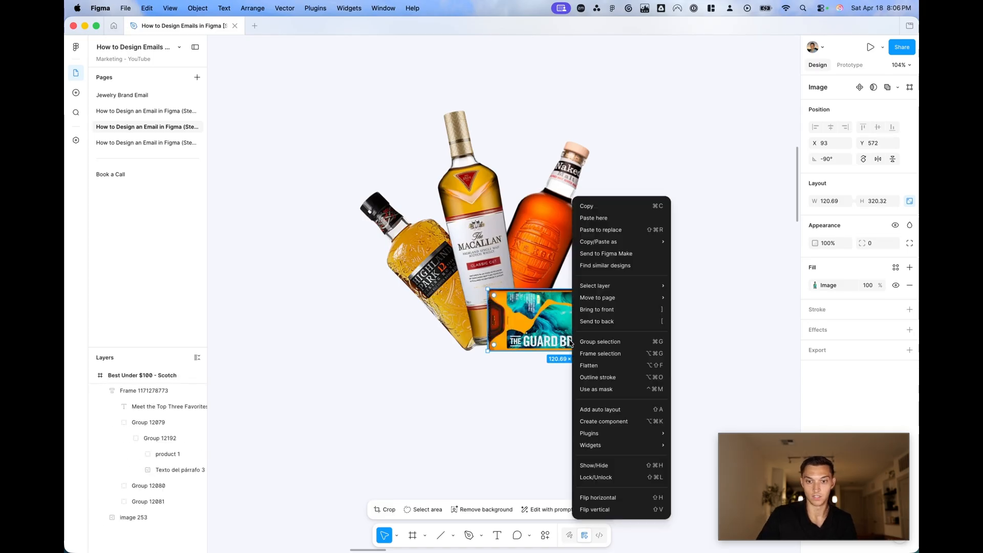
{"action": "left_click", "coordinate": [630, 316]}
{"action": "left_click", "coordinate": [686, 254]}
Step: Tilt the Naked Malt bottle to about -31.21° and the Highland Park bottle to about 51.18°, using the finished hero as reference
{"action": "scroll", "coordinate": [686, 254], "scroll_direction": "down", "scroll_amount": 6}
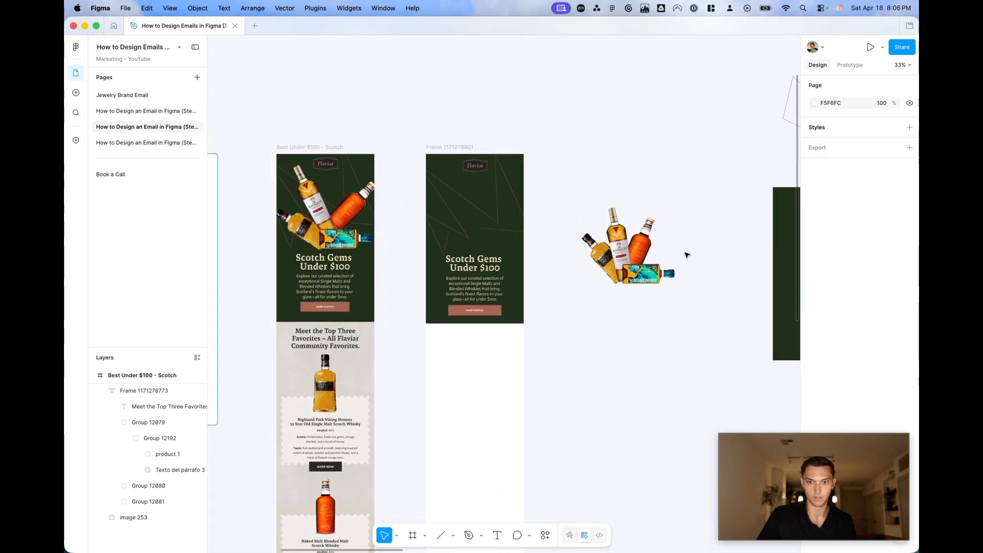
{"action": "left_click_drag", "start_coordinate": [641, 239], "coordinate": [696, 217]}
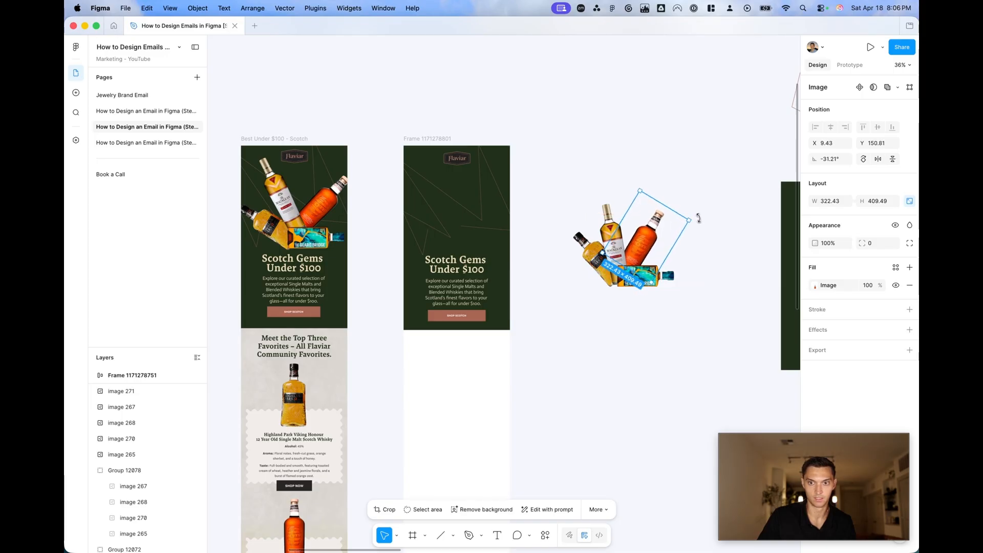
{"action": "left_click", "coordinate": [579, 254]}
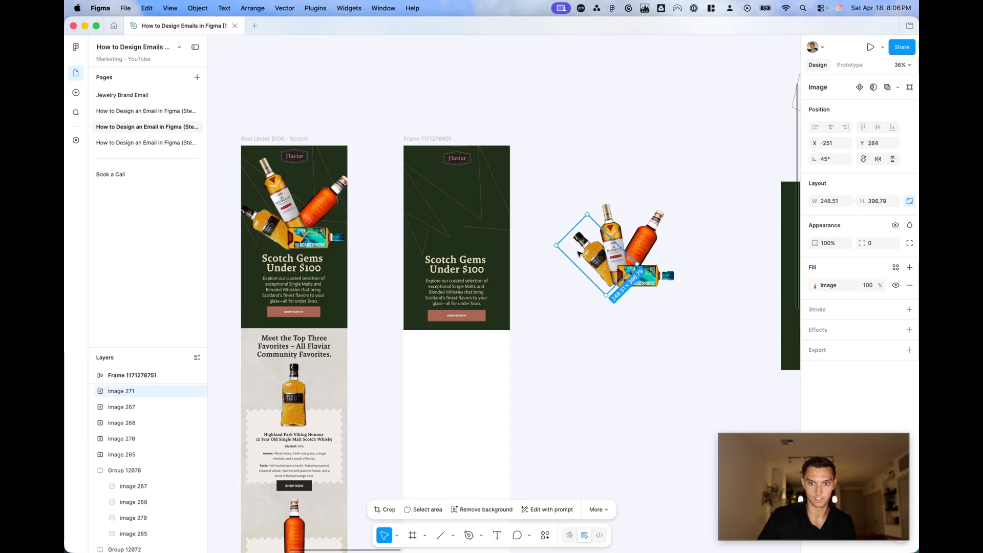
{"action": "left_click_drag", "start_coordinate": [552, 244], "coordinate": [579, 257]}
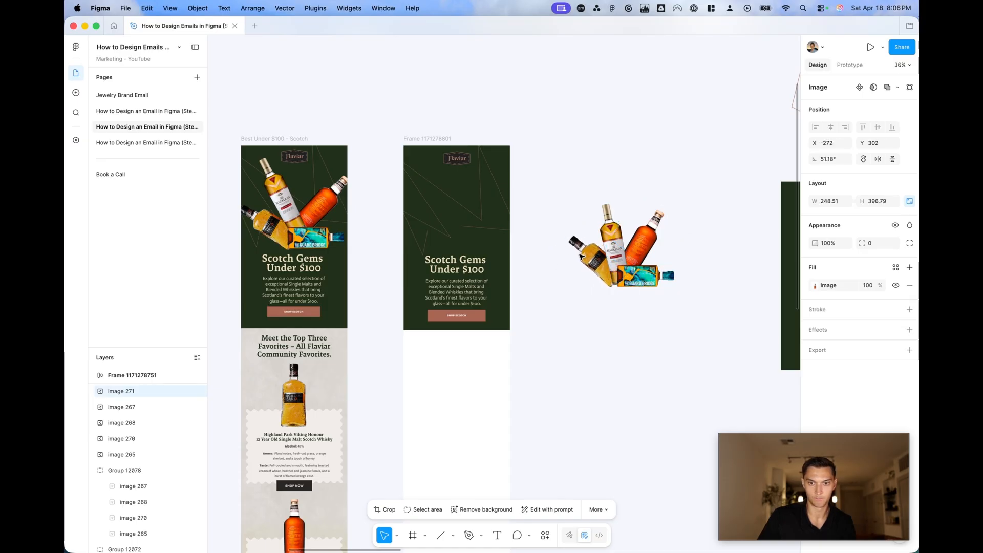
Step: Group the four copied bottle images of the arrangement
{"action": "left_click", "coordinate": [687, 323]}
{"action": "left_click_drag", "start_coordinate": [697, 317], "coordinate": [548, 191]}
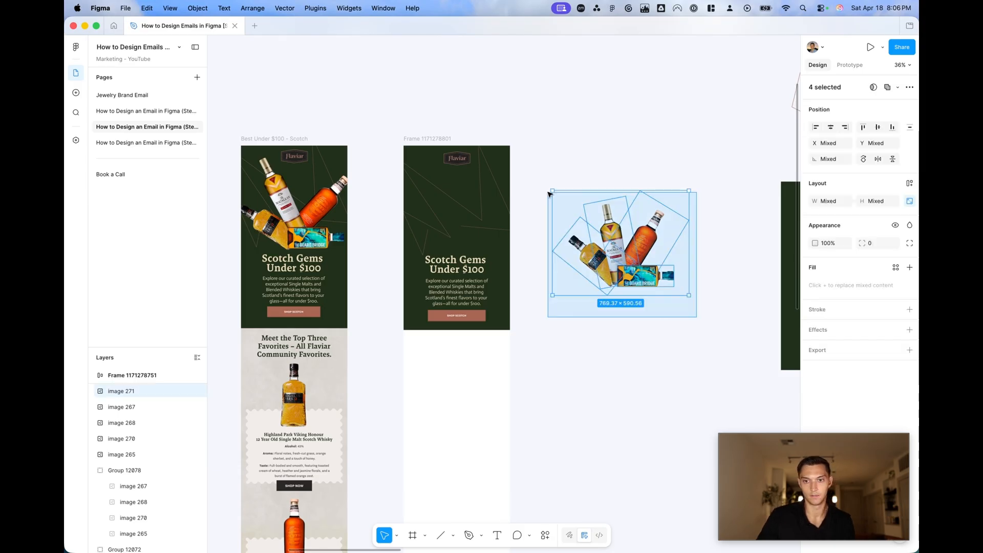
{"action": "key", "text": "super+g"}
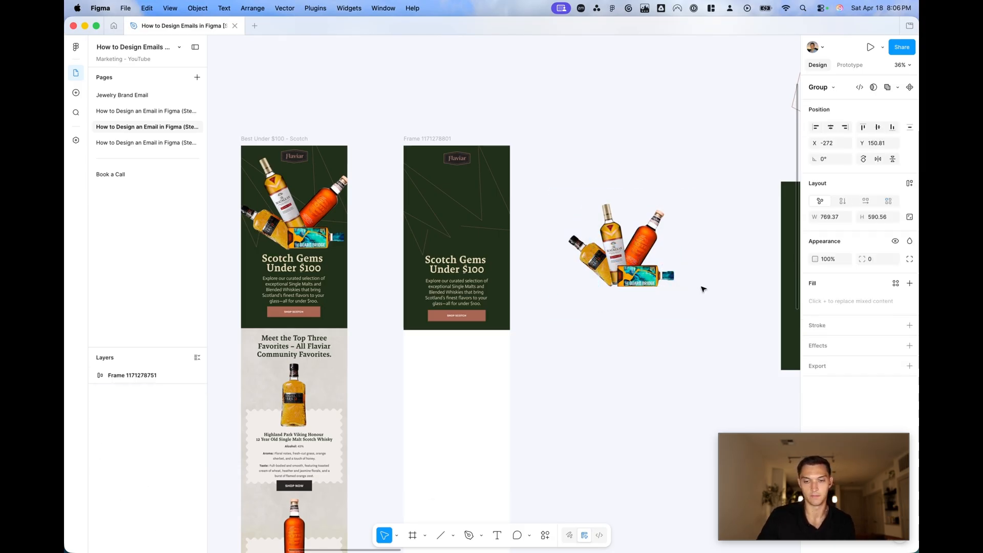
Step: Move the bottle group into the new email's hero above the headline and center it horizontally in the frame
{"action": "left_click_drag", "start_coordinate": [624, 248], "coordinate": [459, 213]}
{"action": "scroll", "coordinate": [606, 219], "scroll_direction": "up", "scroll_amount": 3}
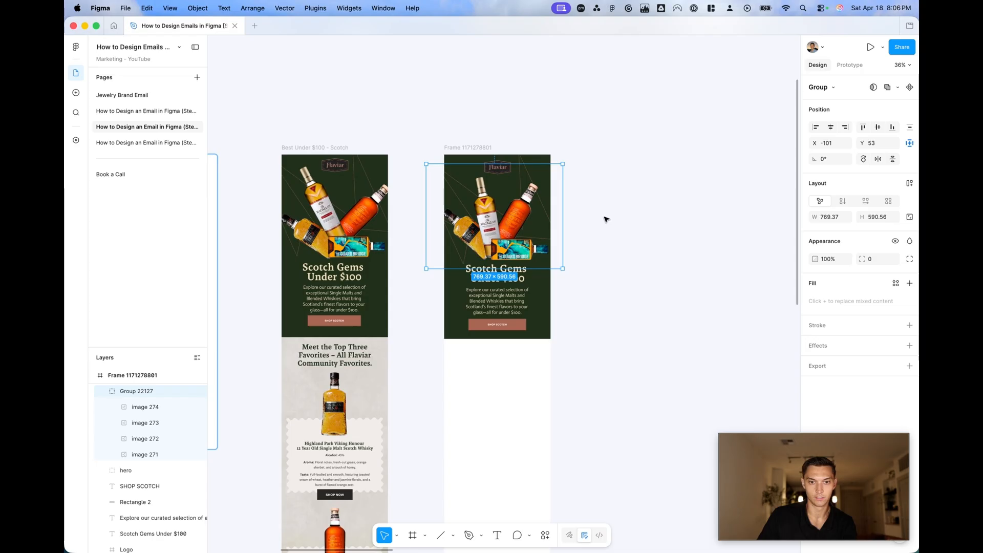
{"action": "left_click", "coordinate": [831, 129]}
{"action": "left_click", "coordinate": [718, 288]}
Step: Examine the finished email's three-product section and the palm-tree background images elsewhere on the canvas
{"action": "scroll", "coordinate": [719, 289], "scroll_direction": "down", "scroll_amount": 3}
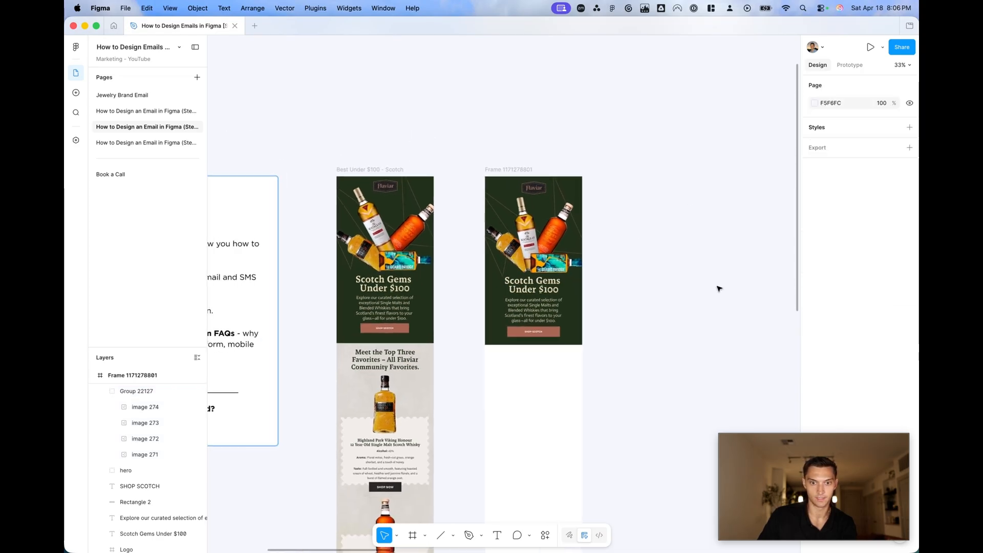
{"action": "scroll", "coordinate": [719, 289], "scroll_direction": "down", "scroll_amount": 2}
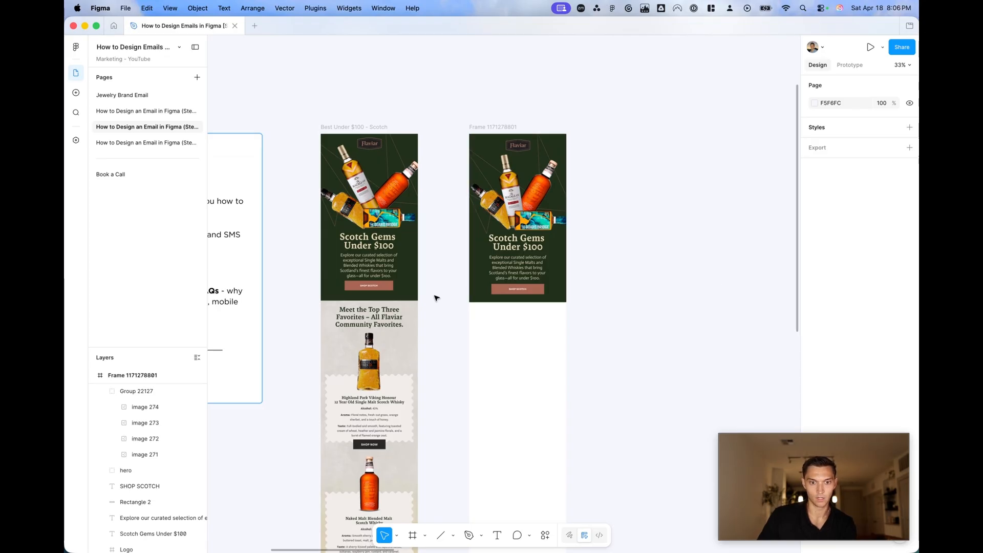
{"action": "scroll", "coordinate": [435, 298], "scroll_direction": "down", "scroll_amount": 10}
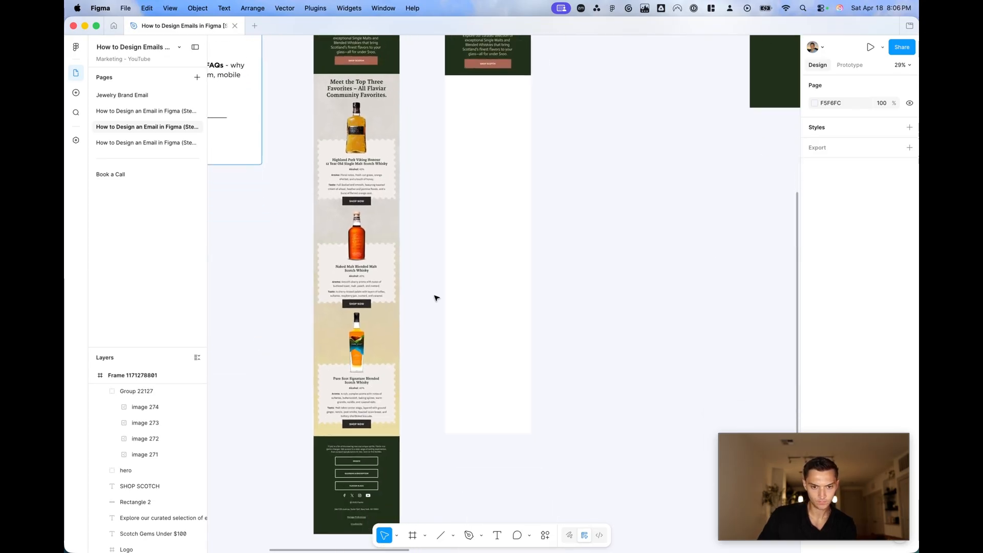
{"action": "scroll", "coordinate": [435, 298], "scroll_direction": "up", "scroll_amount": 1}
{"action": "scroll", "coordinate": [414, 224], "scroll_direction": "left", "scroll_amount": 3}
{"action": "scroll", "coordinate": [407, 200], "scroll_direction": "up", "scroll_amount": 2}
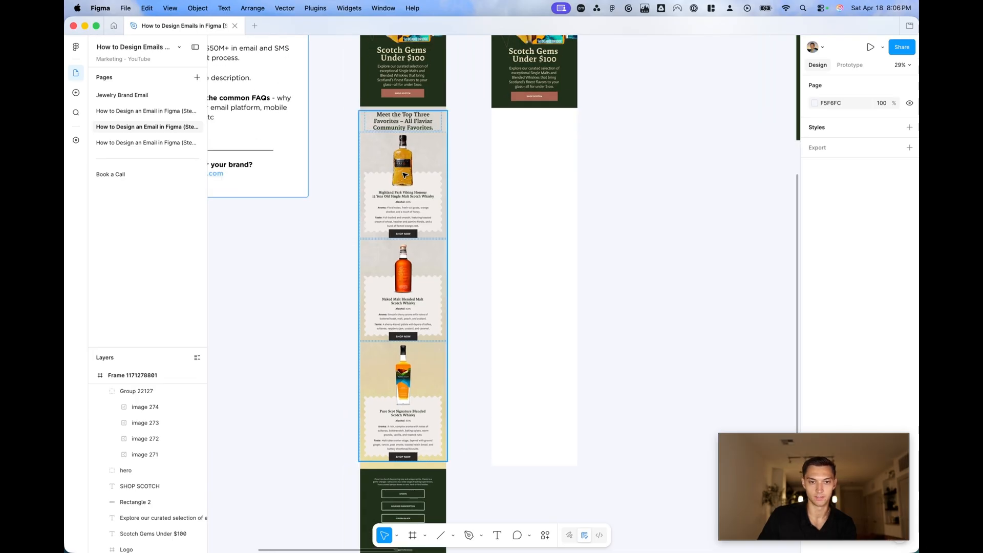
{"action": "scroll", "coordinate": [644, 143], "scroll_direction": "down", "scroll_amount": 5}
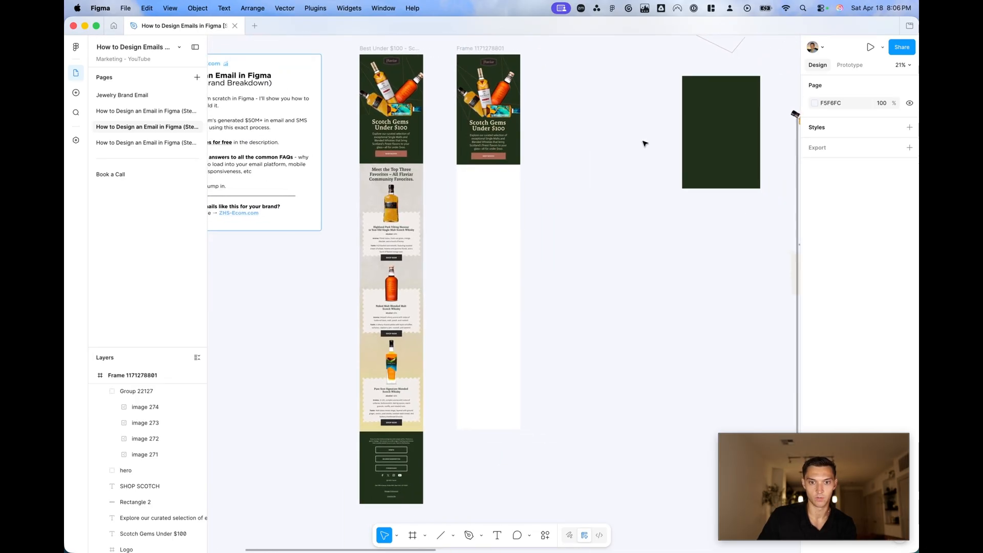
{"action": "scroll", "coordinate": [461, 202], "scroll_direction": "up", "scroll_amount": 5}
{"action": "scroll", "coordinate": [455, 197], "scroll_direction": "down", "scroll_amount": 4}
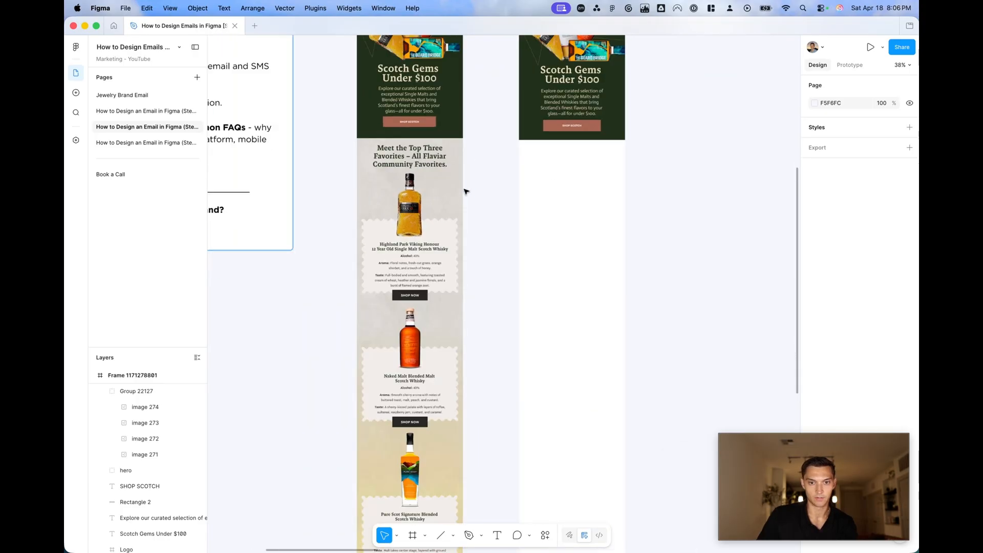
{"action": "scroll", "coordinate": [464, 192], "scroll_direction": "right", "scroll_amount": 5}
{"action": "scroll", "coordinate": [466, 191], "scroll_direction": "down", "scroll_amount": 4}
{"action": "scroll", "coordinate": [465, 191], "scroll_direction": "right", "scroll_amount": 10}
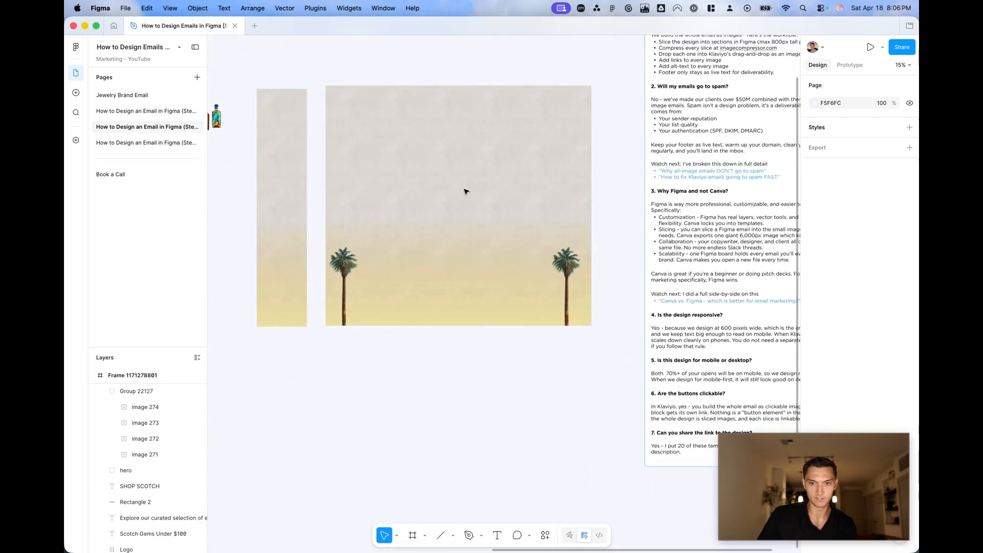
Step: Try to crop both palm trees off the background image to leave a strip about 1106 px wide, then undo the crop
{"action": "left_click", "coordinate": [445, 179]}
{"action": "double_click", "coordinate": [444, 178]}
{"action": "left_click", "coordinate": [445, 399]}
{"action": "left_click", "coordinate": [444, 399]}
{"action": "double_click", "coordinate": [408, 269]}
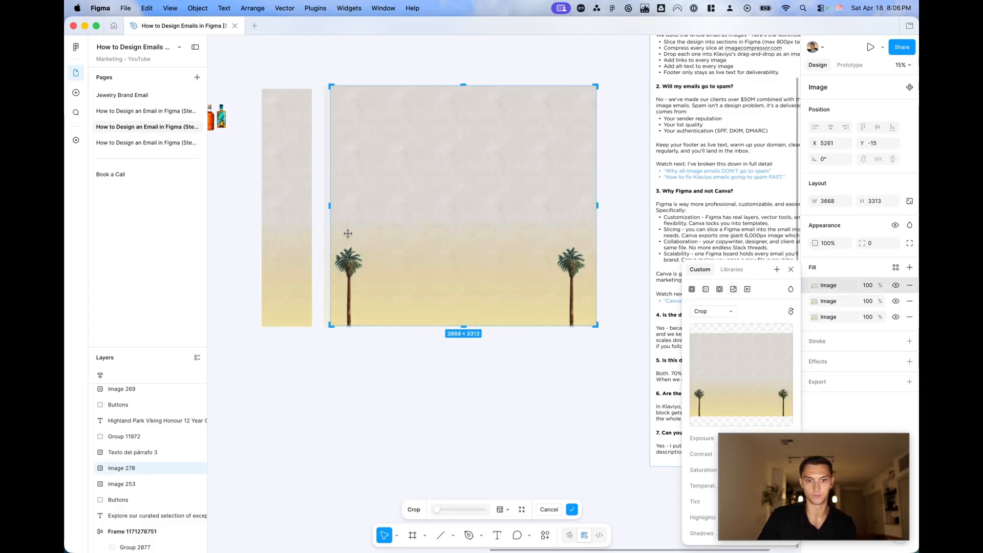
{"action": "left_click_drag", "start_coordinate": [330, 204], "coordinate": [421, 205]}
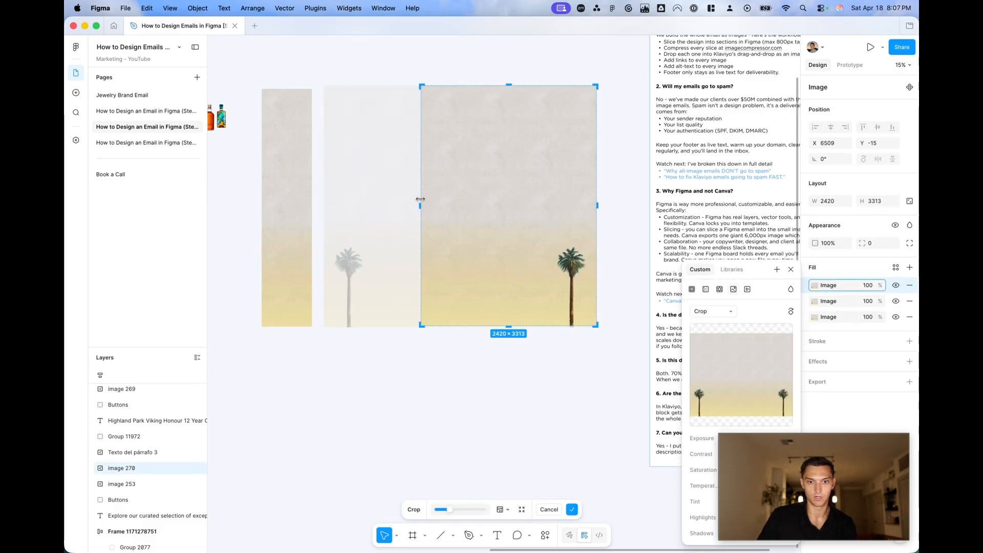
{"action": "left_click_drag", "start_coordinate": [598, 205], "coordinate": [499, 202]}
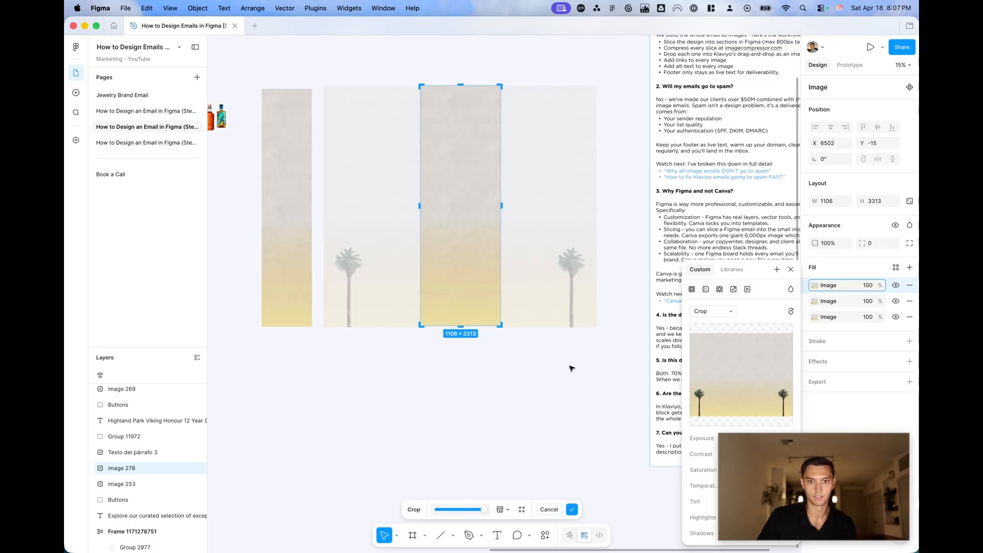
{"action": "scroll", "coordinate": [284, 203], "scroll_direction": "up", "scroll_amount": 3}
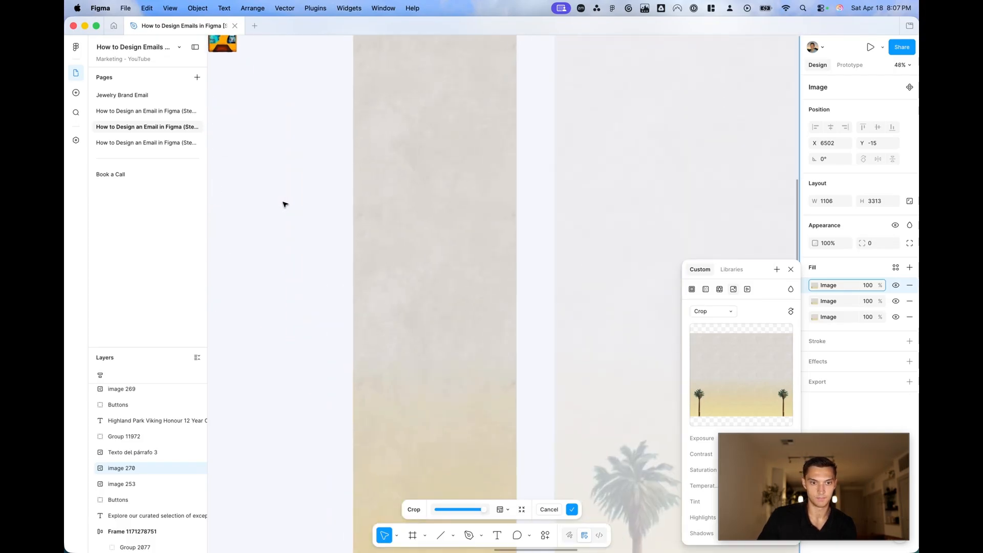
{"action": "scroll", "coordinate": [546, 389], "scroll_direction": "down", "scroll_amount": 3}
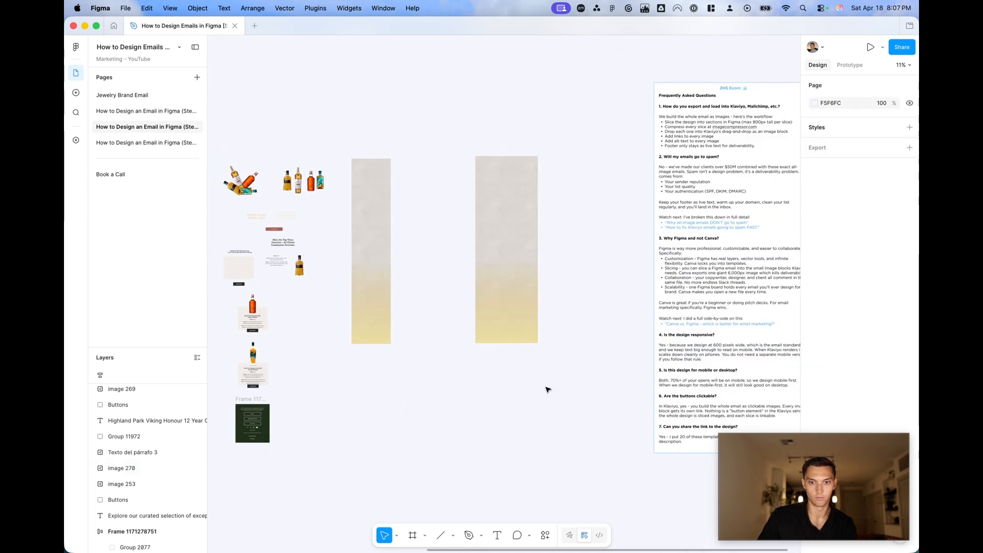
{"action": "key", "text": "ctrl+z"}
{"action": "key", "text": "Escape"}
Step: Move the palm-tree background image into the new email frame, with its upper edge against the bottom of the dark green hero
{"action": "scroll", "coordinate": [548, 390], "scroll_direction": "left", "scroll_amount": 3}
{"action": "scroll", "coordinate": [547, 389], "scroll_direction": "down", "scroll_amount": 2}
{"action": "scroll", "coordinate": [589, 358], "scroll_direction": "left", "scroll_amount": 3}
{"action": "left_click_drag", "start_coordinate": [710, 288], "coordinate": [344, 309]}
{"action": "left_click", "coordinate": [398, 435]}
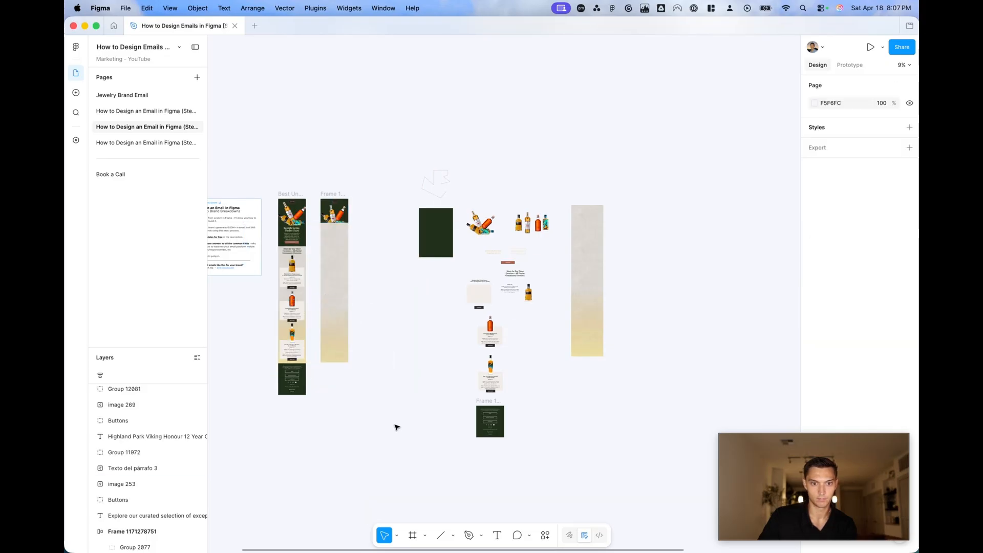
{"action": "scroll", "coordinate": [365, 258], "scroll_direction": "up", "scroll_amount": 5}
{"action": "left_click_drag", "start_coordinate": [364, 259], "coordinate": [384, 340]}
{"action": "left_click", "coordinate": [464, 341]}
{"action": "scroll", "coordinate": [464, 341], "scroll_direction": "down", "scroll_amount": 5}
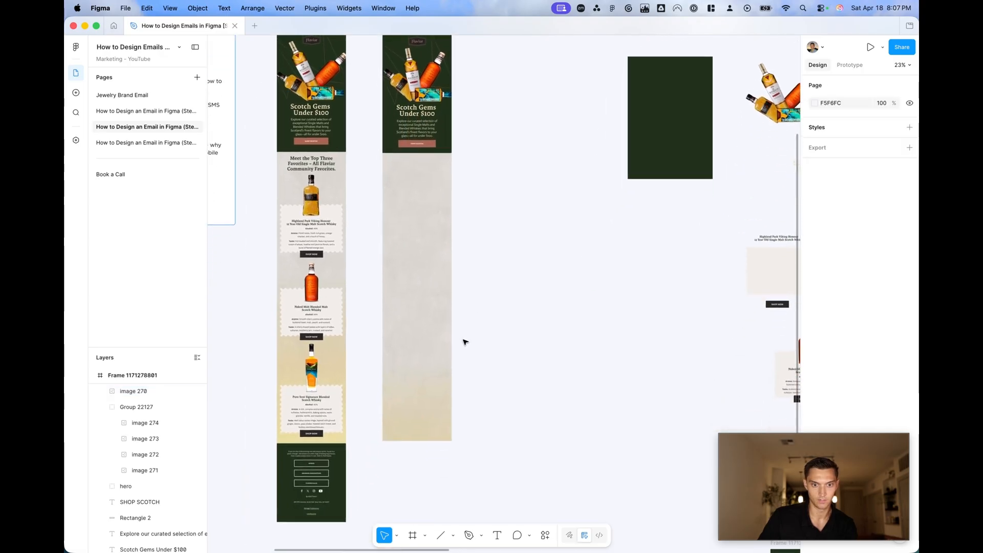
Step: Shift the palm-tree background image up to X -1610, Y 520 so it overlaps the hero, placing it beneath the hero layers
{"action": "scroll", "coordinate": [464, 341], "scroll_direction": "up", "scroll_amount": 3}
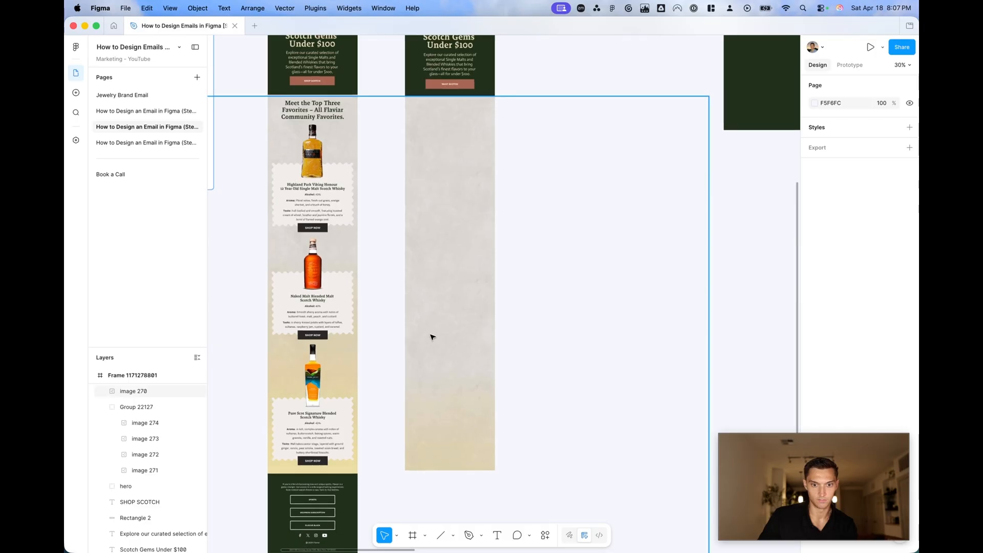
{"action": "double_click", "coordinate": [433, 336]}
{"action": "scroll", "coordinate": [516, 263], "scroll_direction": "down", "scroll_amount": 5}
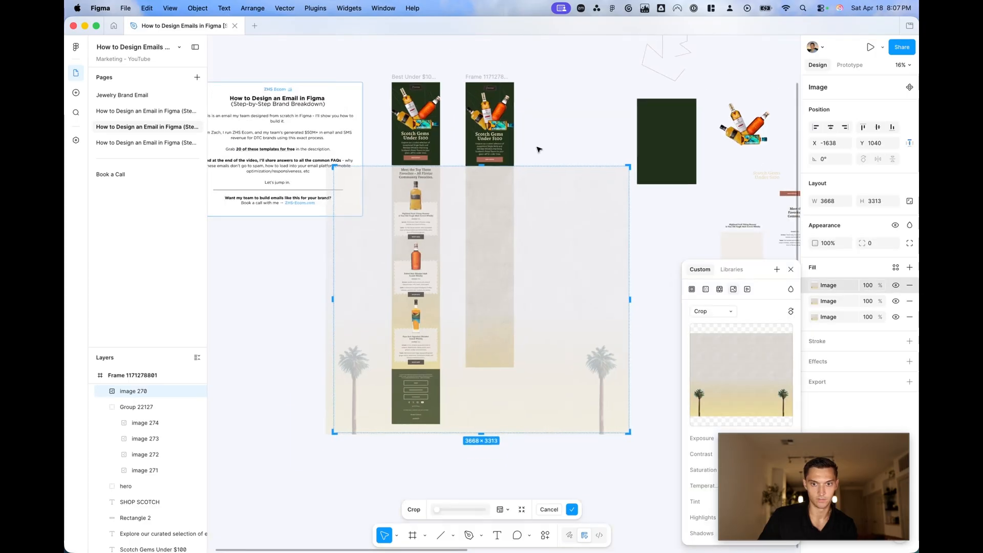
{"action": "key", "text": "Escape"}
{"action": "mouse_move", "coordinate": [485, 238]}
{"action": "left_mouse_down"}
{"action": "mouse_move", "coordinate": [490, 199]}
{"action": "mouse_move", "coordinate": [504, 237]}
{"action": "left_mouse_up"}
{"action": "key", "text": "super+alt+bracketleft"}
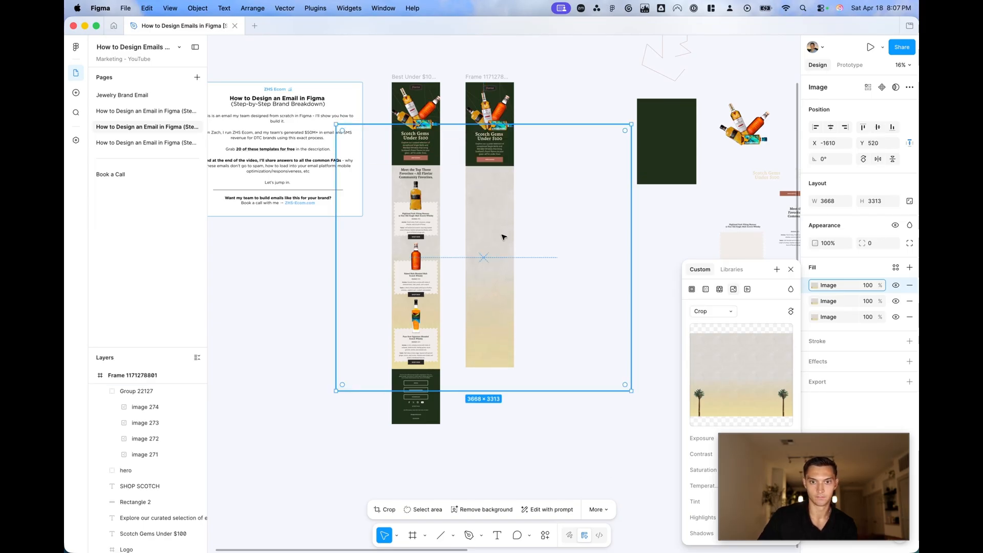
Step: Change the background image's stacking order in the new email frame, ending with it sent to the back behind all hero elements
{"action": "right_click", "coordinate": [503, 237]}
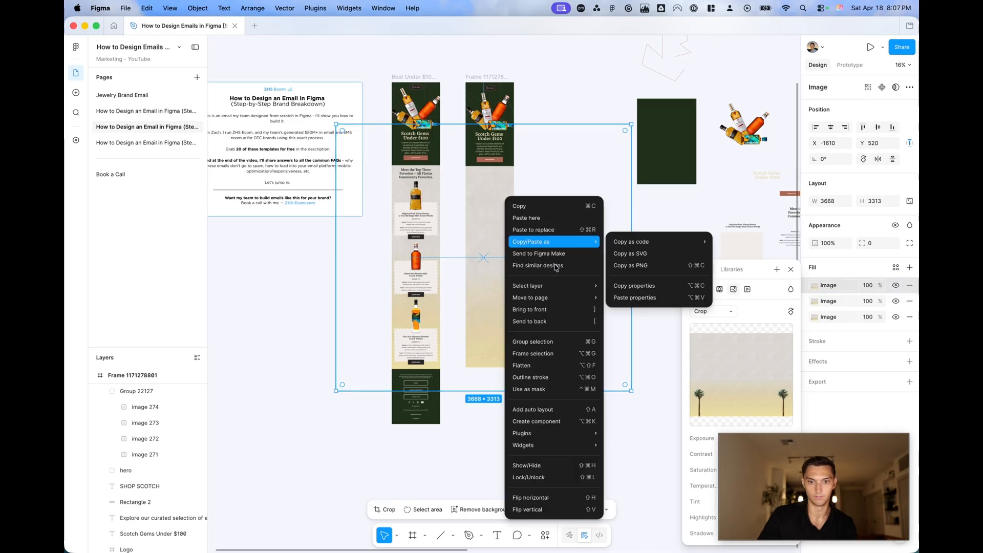
{"action": "left_click", "coordinate": [568, 319]}
{"action": "right_click", "coordinate": [496, 228]}
{"action": "mouse_move", "coordinate": [557, 299]}
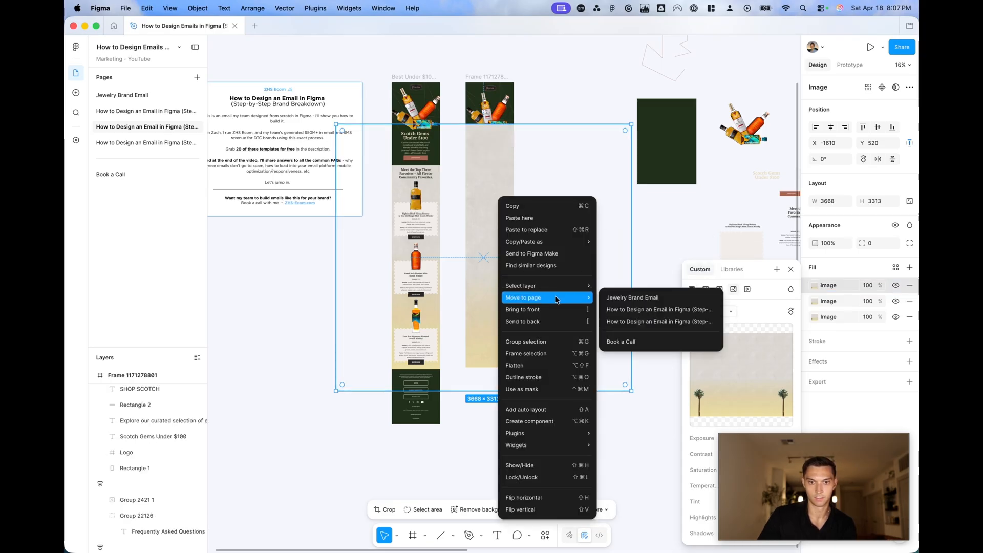
{"action": "left_click", "coordinate": [554, 322]}
{"action": "left_click", "coordinate": [536, 113]}
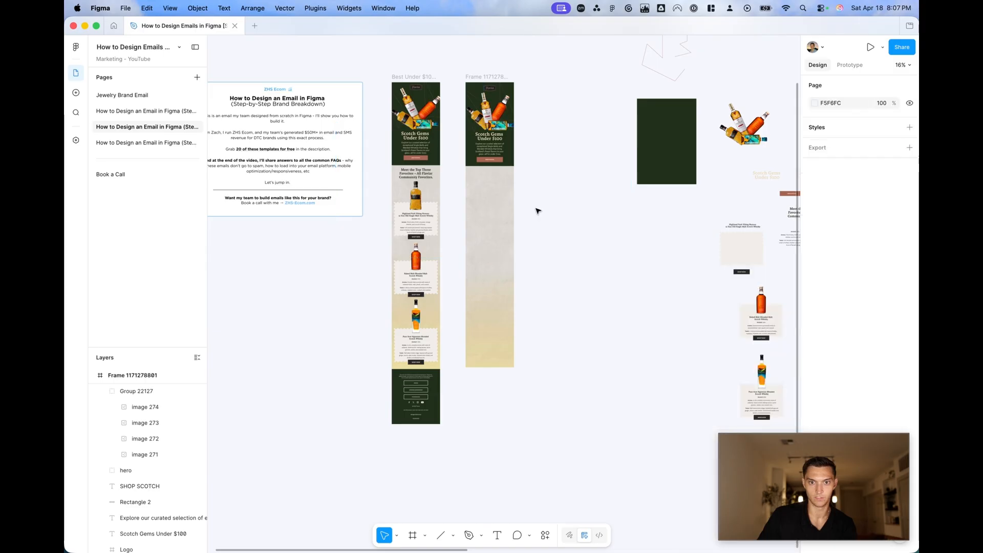
Step: Compare the finished email's three-product section with the new frame's hero and empty background area
{"action": "scroll", "coordinate": [483, 314], "scroll_direction": "up", "scroll_amount": 5}
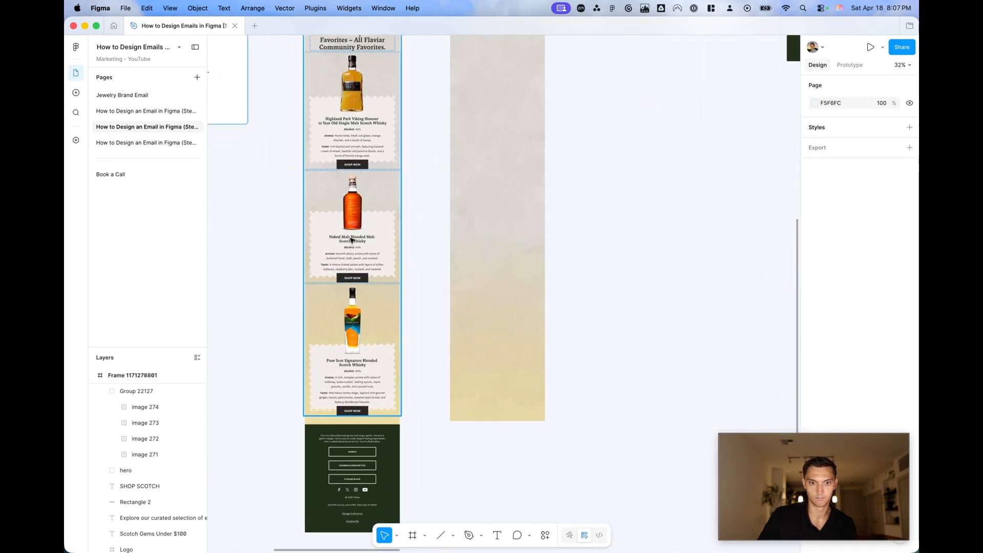
{"action": "scroll", "coordinate": [438, 247], "scroll_direction": "down", "scroll_amount": 3}
{"action": "scroll", "coordinate": [441, 244], "scroll_direction": "up", "scroll_amount": 2}
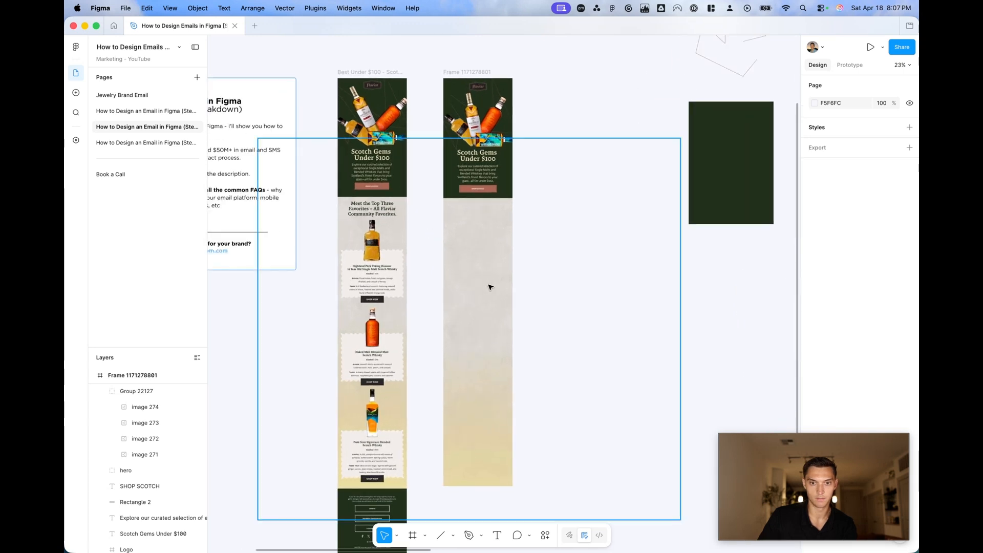
{"action": "scroll", "coordinate": [489, 222], "scroll_direction": "up", "scroll_amount": 6}
{"action": "scroll", "coordinate": [492, 224], "scroll_direction": "down", "scroll_amount": 4}
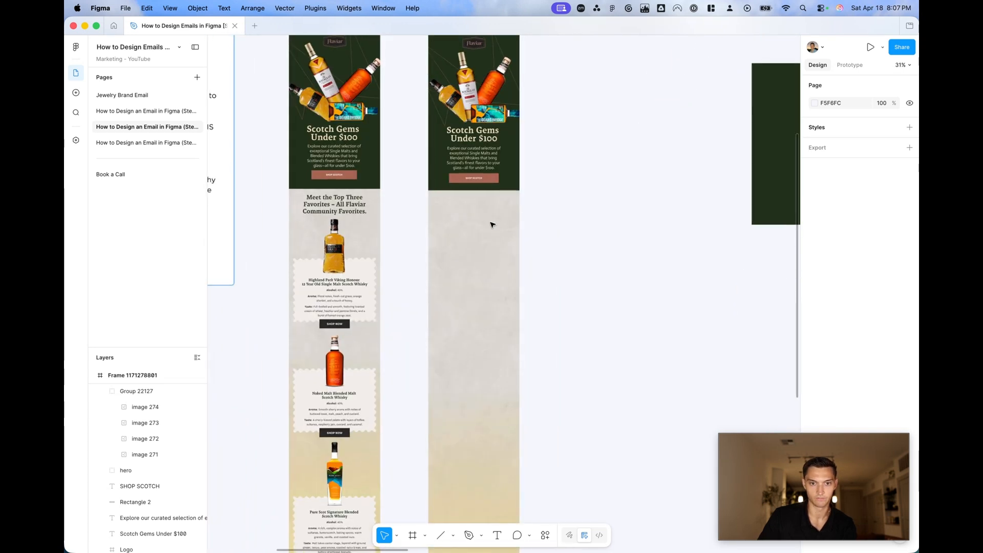
{"action": "scroll", "coordinate": [491, 224], "scroll_direction": "down", "scroll_amount": 5}
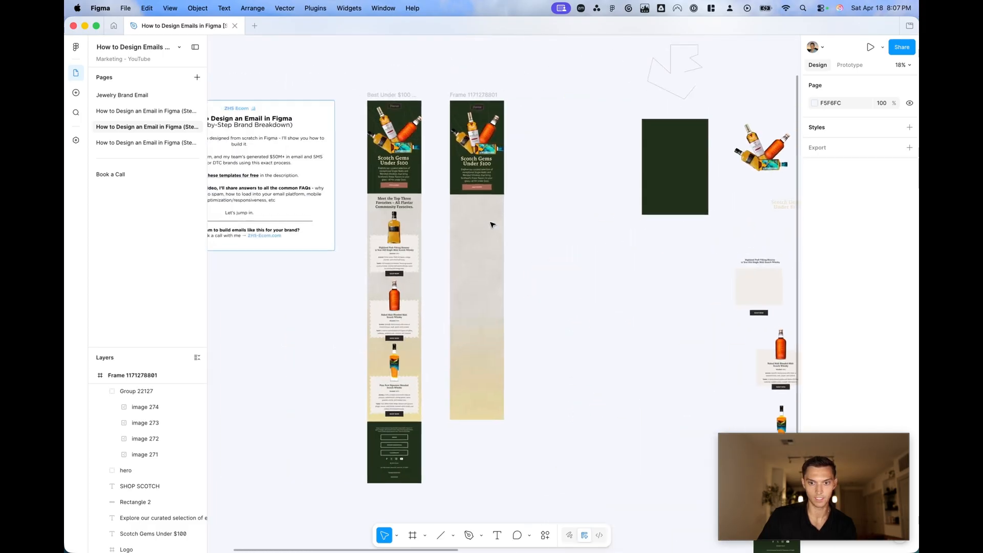
{"action": "scroll", "coordinate": [492, 225], "scroll_direction": "up", "scroll_amount": 5}
{"action": "left_click", "coordinate": [489, 222]}
{"action": "left_click", "coordinate": [315, 196], "text": "super"}
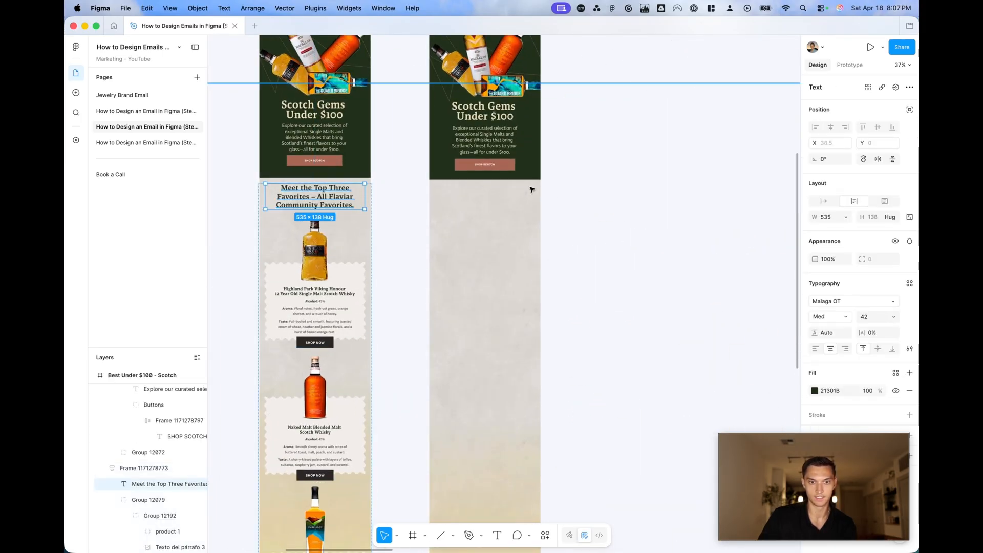
{"action": "key", "text": "t"}
{"action": "left_click", "coordinate": [579, 202]}
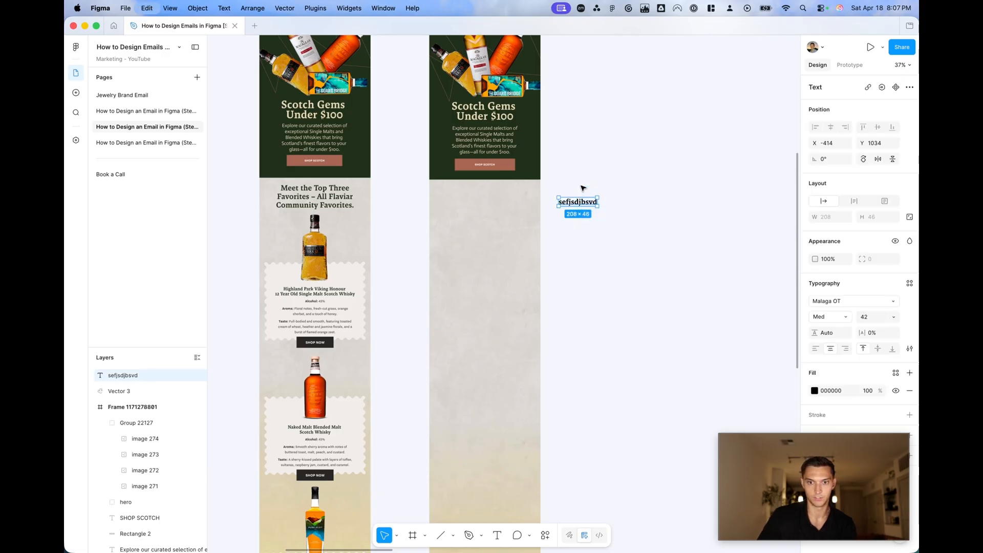
{"action": "key", "text": "Delete"}
Step: Duplicate the "Meet the Top Three Favorites" heading from the finished email into the new frame at Y 1076, just below the hero, centered horizontally
{"action": "left_click", "coordinate": [296, 195]}
{"action": "double_click", "coordinate": [296, 195]}
{"action": "double_click", "coordinate": [297, 195]}
{"action": "key", "text": "super+d"}
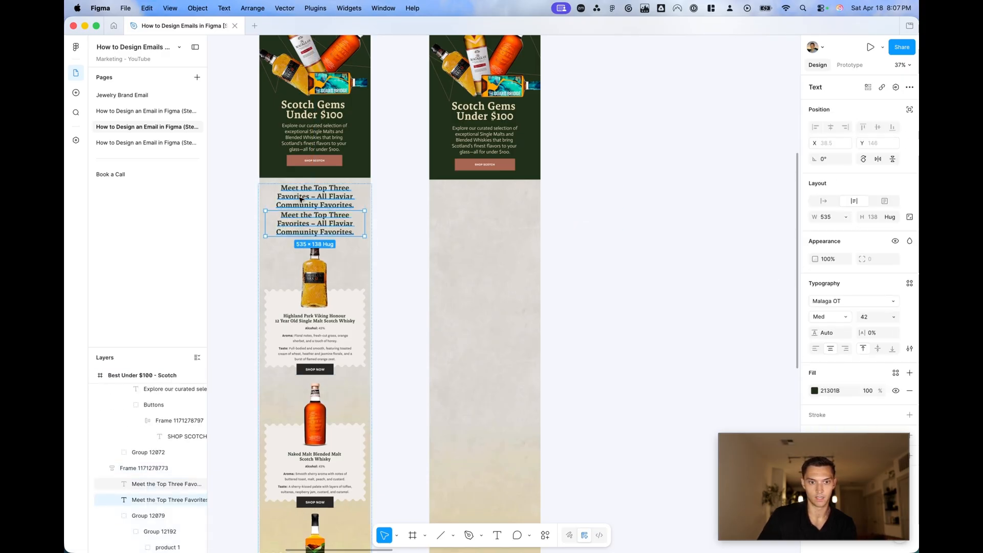
{"action": "left_click_drag", "start_coordinate": [322, 224], "coordinate": [499, 201]}
{"action": "left_click", "coordinate": [831, 127]}
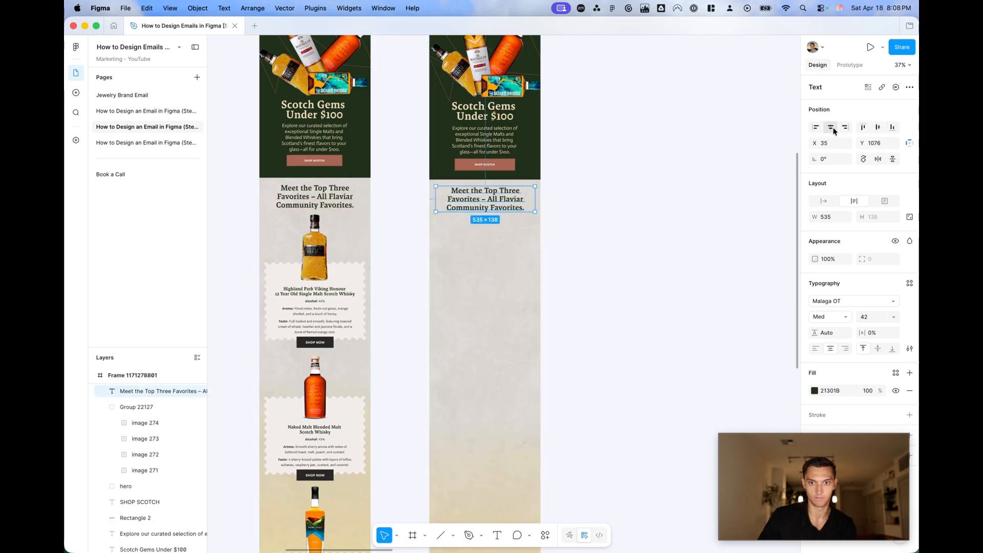
{"action": "scroll", "coordinate": [612, 245], "scroll_direction": "down", "scroll_amount": 5}
{"action": "left_click", "coordinate": [612, 245]}
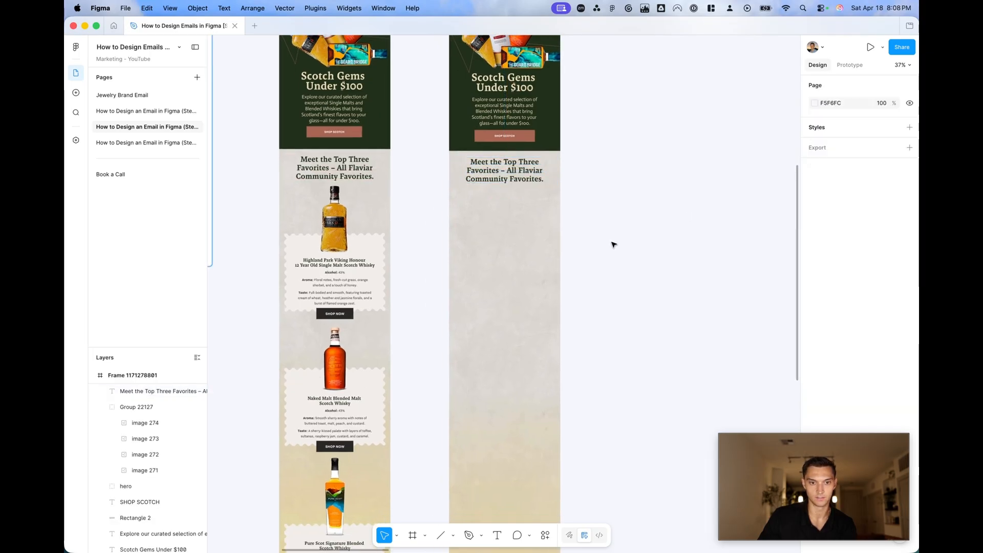
Step: Examine the finished Highland Park product card and the loose product assets, including the scalloped beige card background's image fill
{"action": "scroll", "coordinate": [341, 185], "scroll_direction": "up", "scroll_amount": 5}
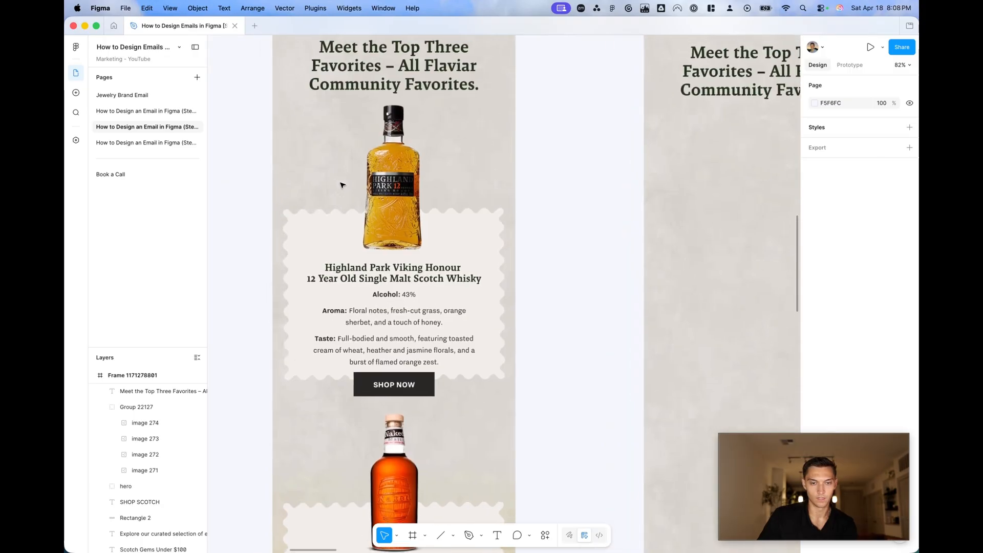
{"action": "scroll", "coordinate": [457, 132], "scroll_direction": "down", "scroll_amount": 3}
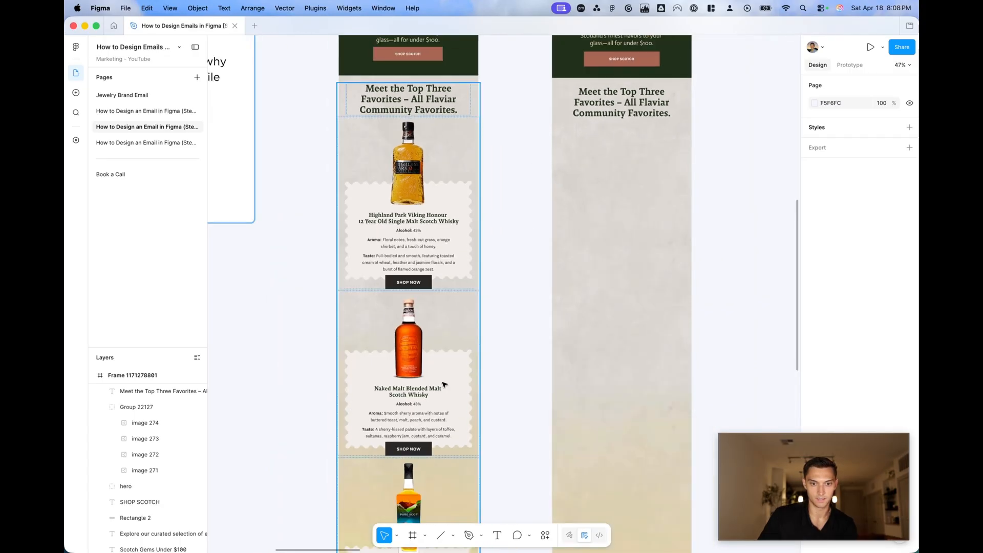
{"action": "scroll", "coordinate": [445, 384], "scroll_direction": "down", "scroll_amount": 5}
{"action": "scroll", "coordinate": [444, 384], "scroll_direction": "down", "scroll_amount": 3}
{"action": "scroll", "coordinate": [445, 384], "scroll_direction": "right", "scroll_amount": 10}
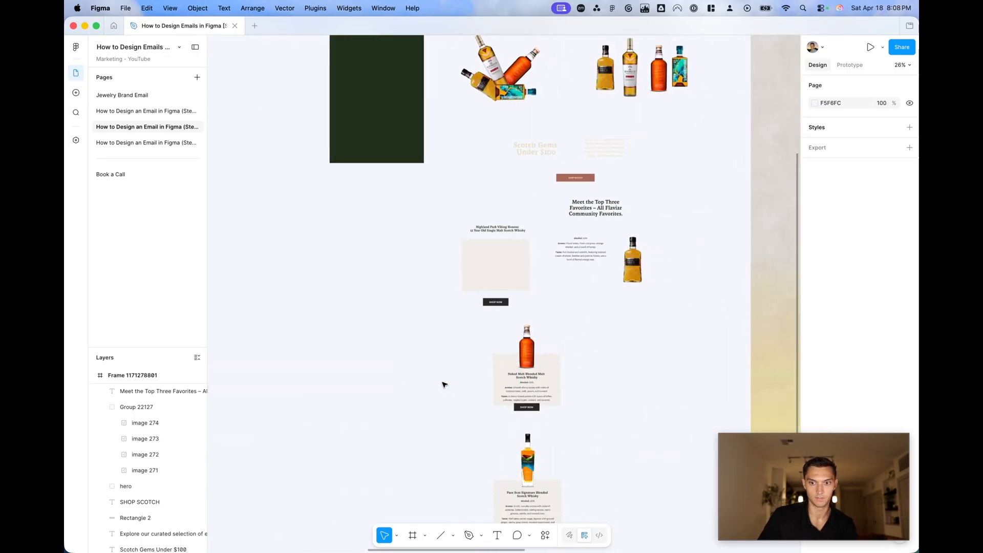
{"action": "scroll", "coordinate": [446, 301], "scroll_direction": "up", "scroll_amount": 5}
{"action": "left_click", "coordinate": [364, 274]}
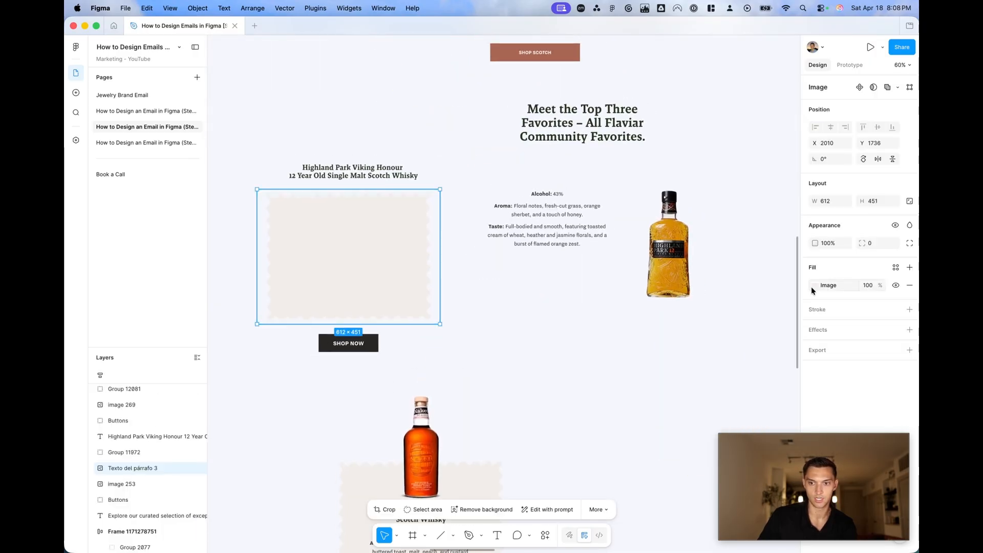
{"action": "double_click", "coordinate": [392, 286]}
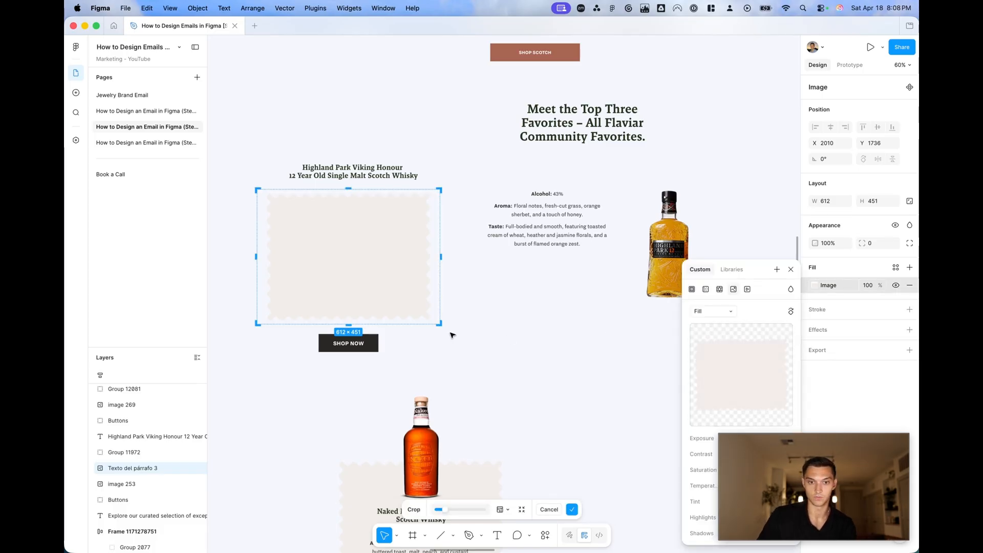
{"action": "key", "text": "Escape"}
Step: Place the 612 × 451 scalloped beige card background below the new email's product heading and center it horizontally in the frame
{"action": "scroll", "coordinate": [387, 265], "scroll_direction": "up", "scroll_amount": 6}
{"action": "scroll", "coordinate": [386, 266], "scroll_direction": "down", "scroll_amount": 6}
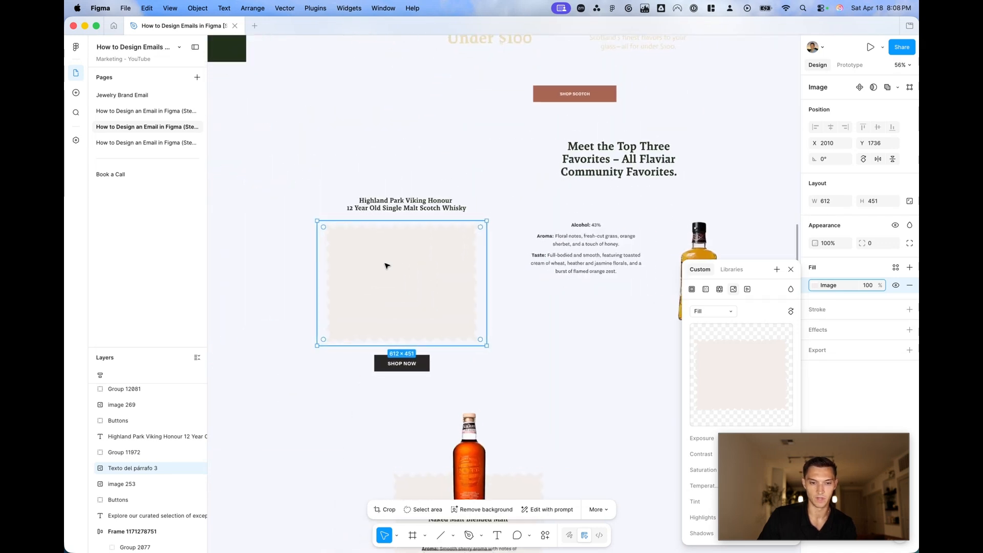
{"action": "scroll", "coordinate": [386, 266], "scroll_direction": "up", "scroll_amount": 3}
{"action": "scroll", "coordinate": [387, 265], "scroll_direction": "down", "scroll_amount": 5}
{"action": "scroll", "coordinate": [386, 266], "scroll_direction": "left", "scroll_amount": 5}
{"action": "scroll", "coordinate": [386, 266], "scroll_direction": "left", "scroll_amount": 3}
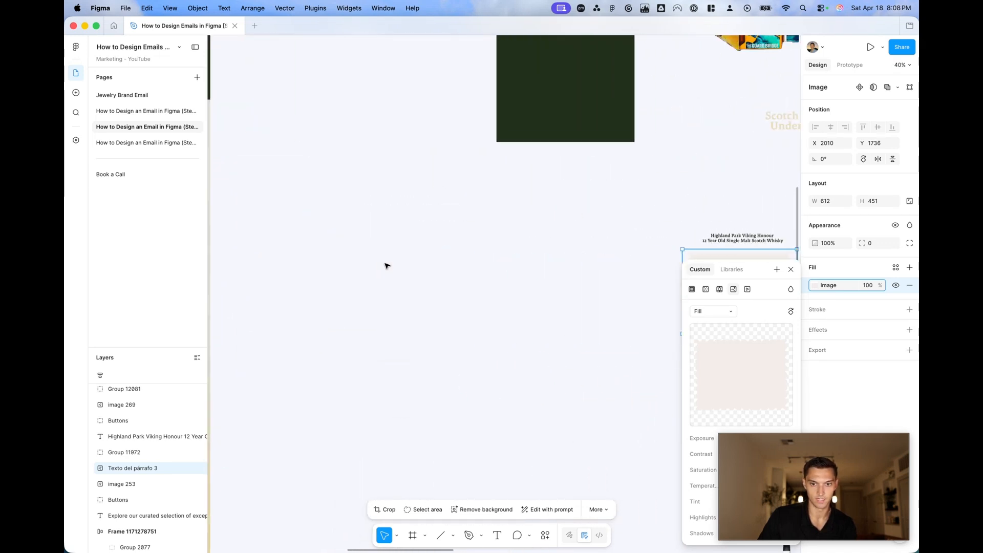
{"action": "scroll", "coordinate": [386, 266], "scroll_direction": "down", "scroll_amount": 5}
{"action": "left_click_drag", "start_coordinate": [514, 280], "coordinate": [501, 312]}
{"action": "scroll", "coordinate": [265, 237], "scroll_direction": "up", "scroll_amount": 4}
{"action": "left_click", "coordinate": [831, 127]}
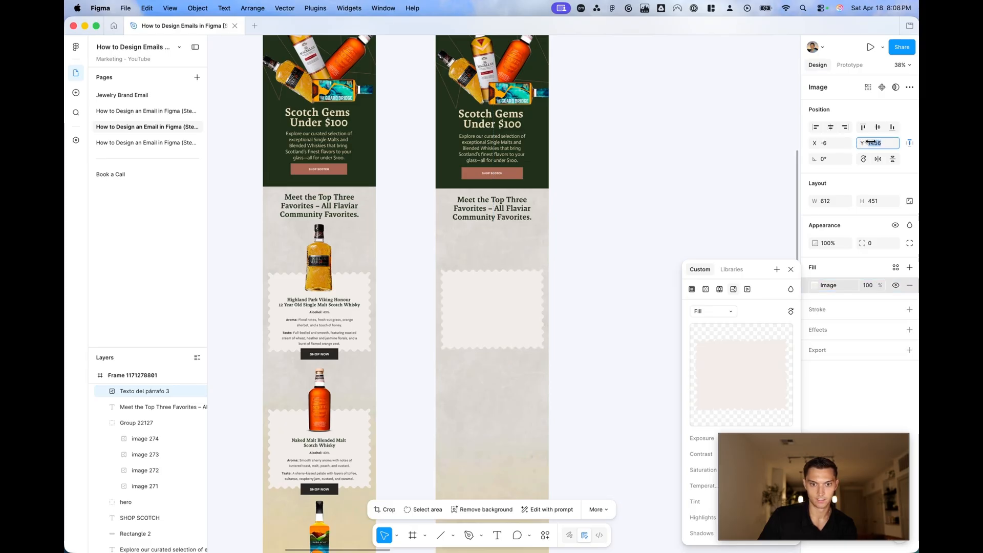
{"action": "left_click", "coordinate": [644, 227]}
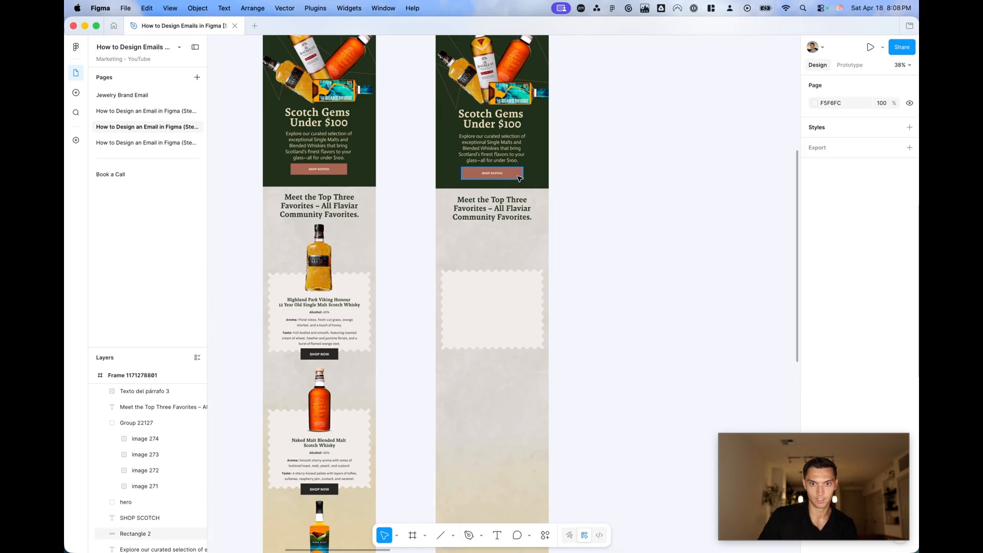
Step: Duplicate the hero button's rectangle to the front at the scalloped card's lower edge and fill it with the finished SHOP NOW button's sampled dark color
{"action": "left_click", "coordinate": [520, 178]}
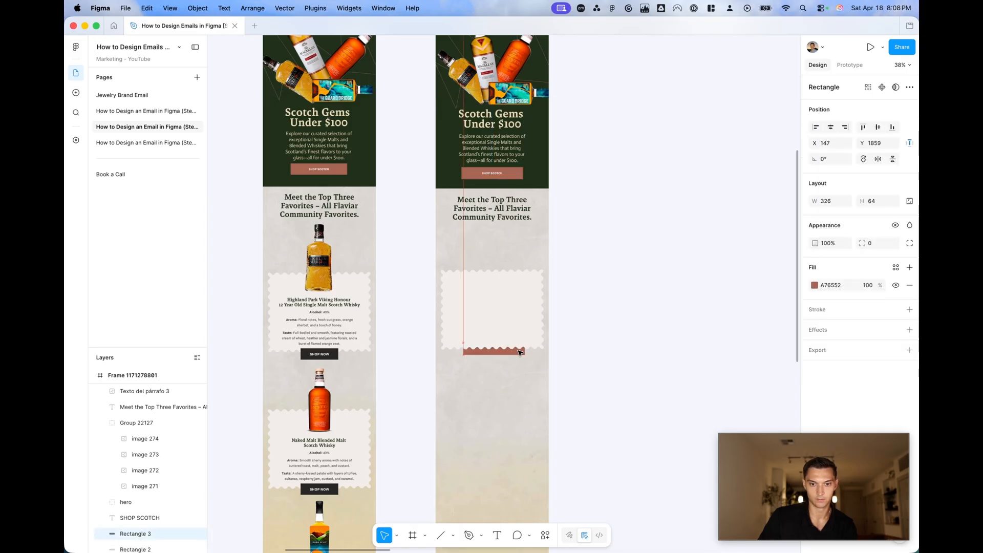
{"action": "key", "text": "bracketright"}
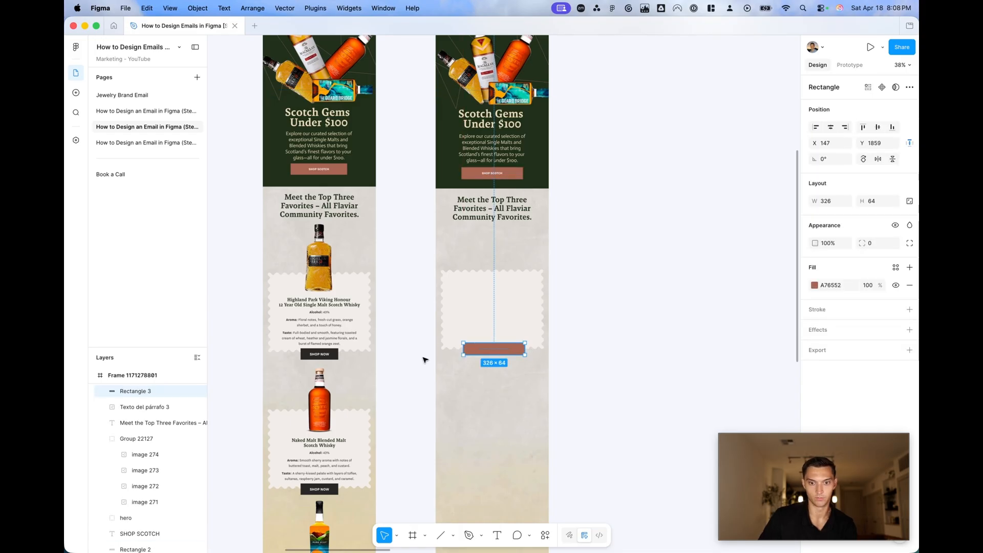
{"action": "scroll", "coordinate": [424, 354], "scroll_direction": "up", "scroll_amount": 3}
{"action": "key", "text": "i"}
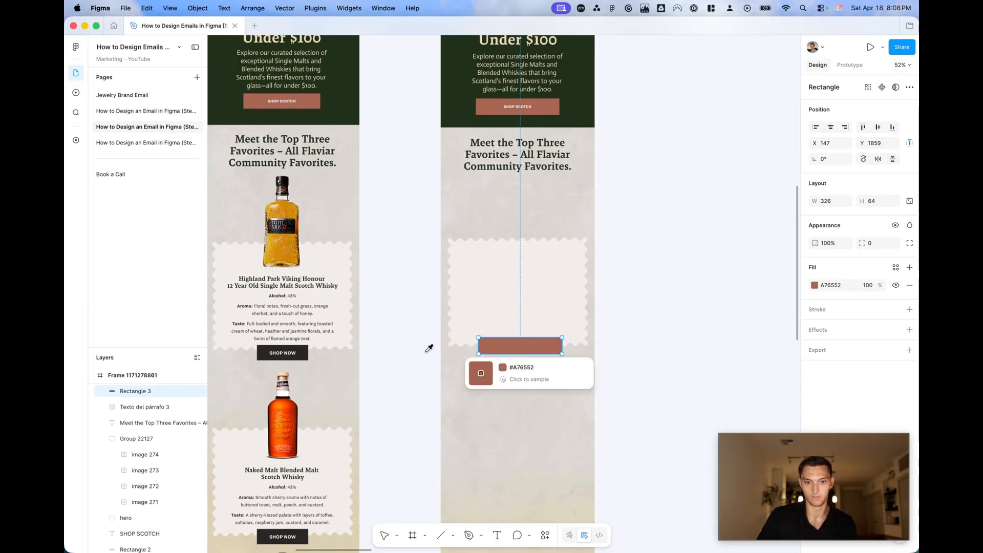
{"action": "left_click", "coordinate": [294, 353]}
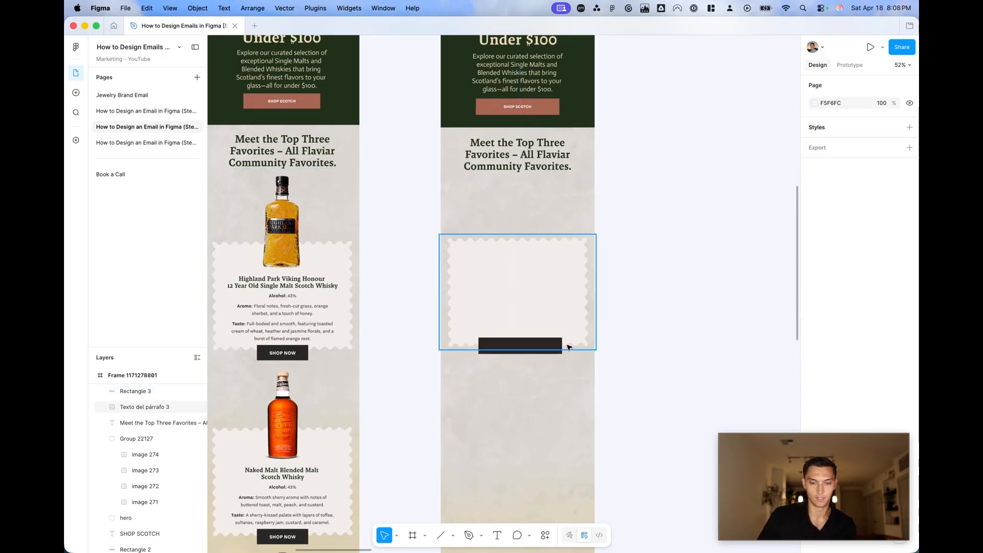
Step: Center the dark button rectangle horizontally in the new frame and copy the finished Highland Park card's SHOP NOW label onto it
{"action": "left_click", "coordinate": [832, 127]}
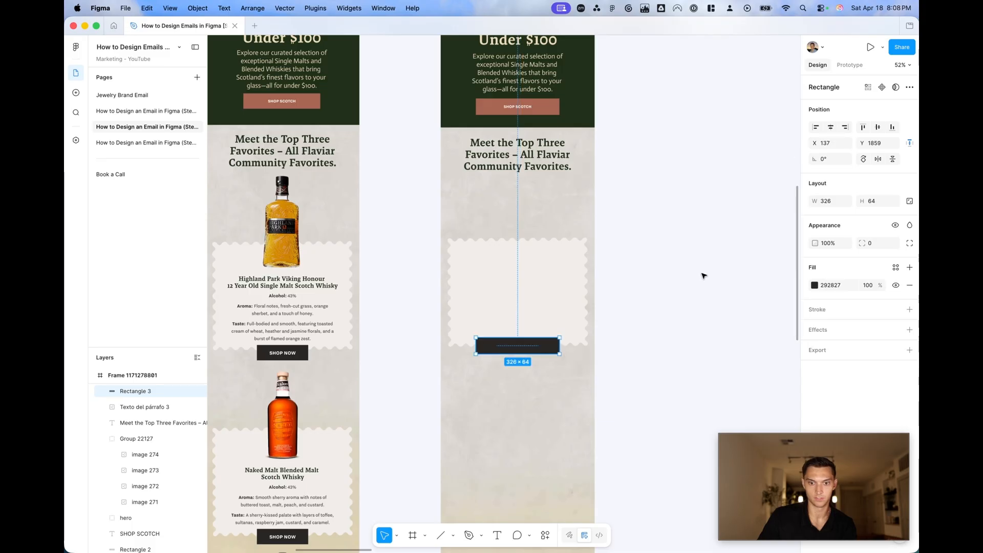
{"action": "left_click", "coordinate": [705, 272]}
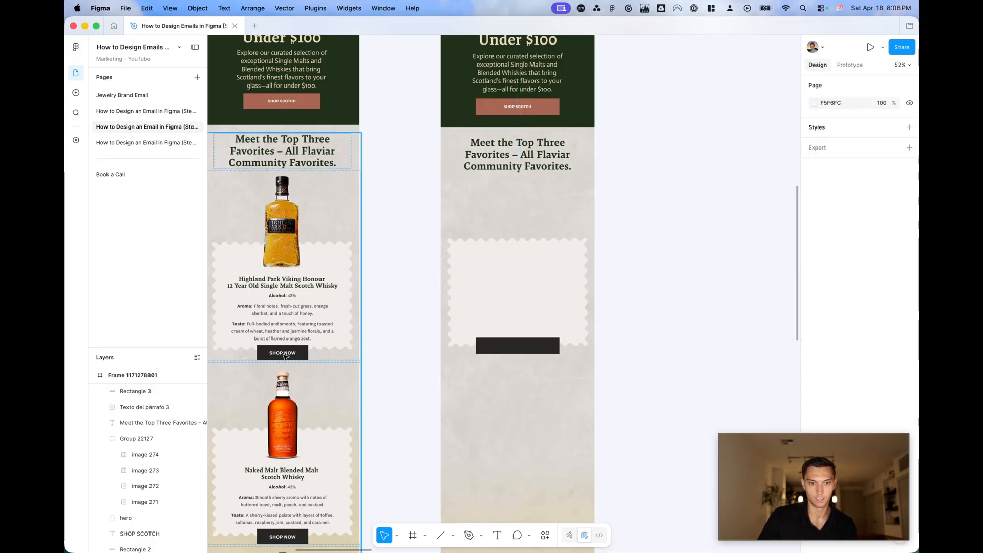
{"action": "left_click", "coordinate": [283, 353]}
{"action": "key", "text": "shift+a"}
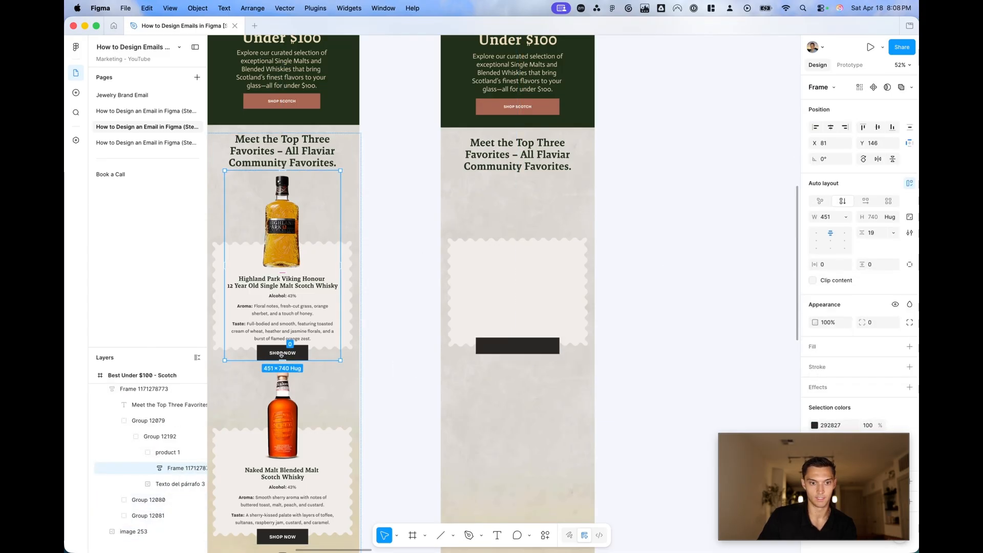
{"action": "left_click", "coordinate": [281, 355]}
{"action": "double_click", "coordinate": [292, 353]}
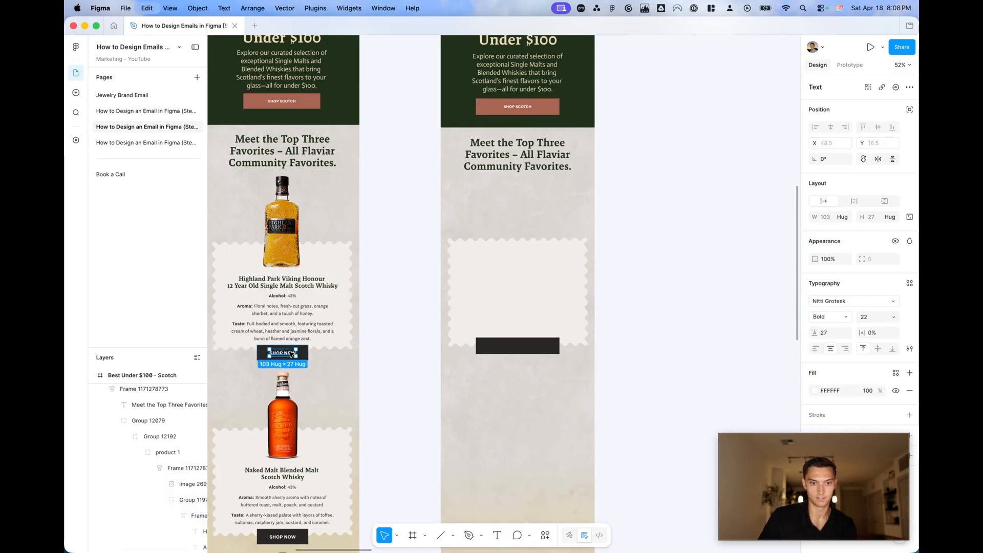
{"action": "left_click_drag", "start_coordinate": [292, 353], "coordinate": [507, 347]}
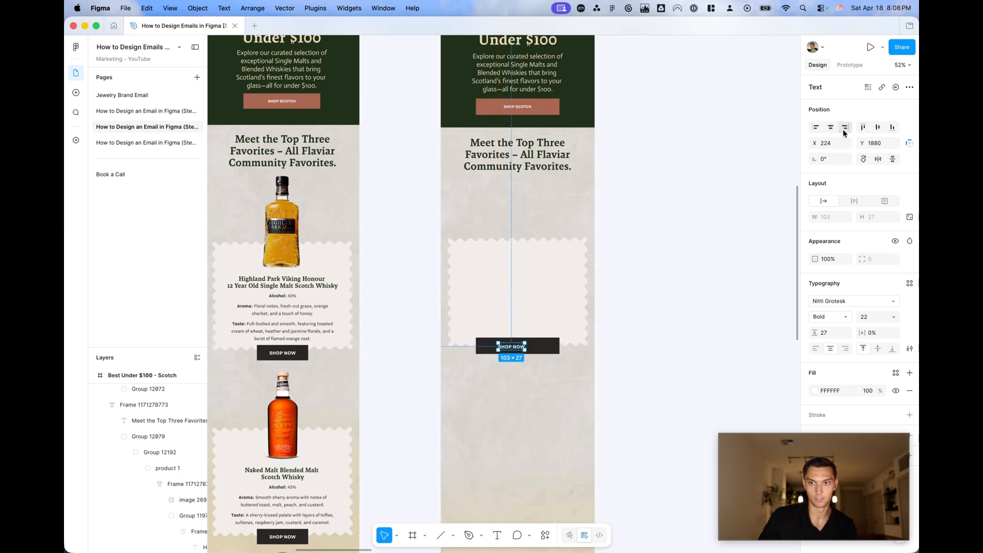
Step: Center the SHOP NOW label within the dark button, placing it at X 249, Y 1877
{"action": "scroll", "coordinate": [545, 408], "scroll_direction": "up", "scroll_amount": 10}
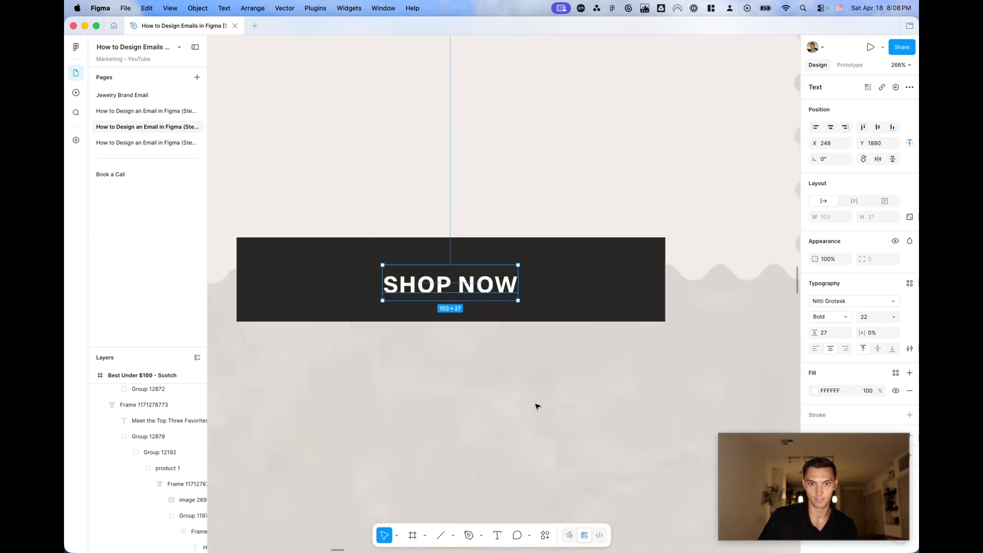
{"action": "left_click_drag", "start_coordinate": [509, 318], "coordinate": [509, 314]}
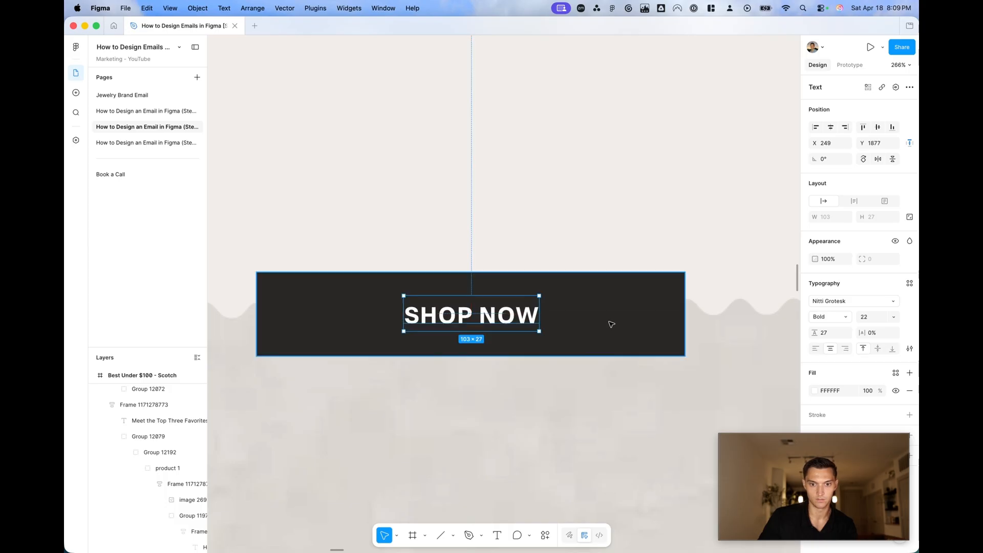
{"action": "scroll", "coordinate": [618, 320], "scroll_direction": "down", "scroll_amount": 10}
{"action": "left_click", "coordinate": [723, 320]}
Step: Duplicate the finished Highland Park card's title, Alcohol, Aroma and Taste texts onto the new scalloped card above its button
{"action": "scroll", "coordinate": [724, 321], "scroll_direction": "right", "scroll_amount": 2}
{"action": "scroll", "coordinate": [724, 320], "scroll_direction": "right", "scroll_amount": 2}
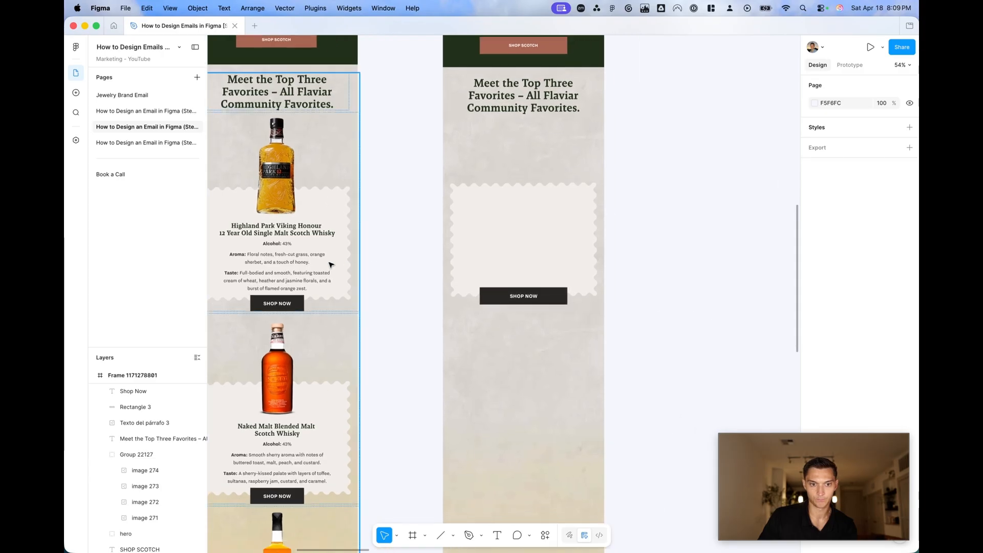
{"action": "left_click", "coordinate": [282, 263]}
{"action": "double_click", "coordinate": [240, 260]}
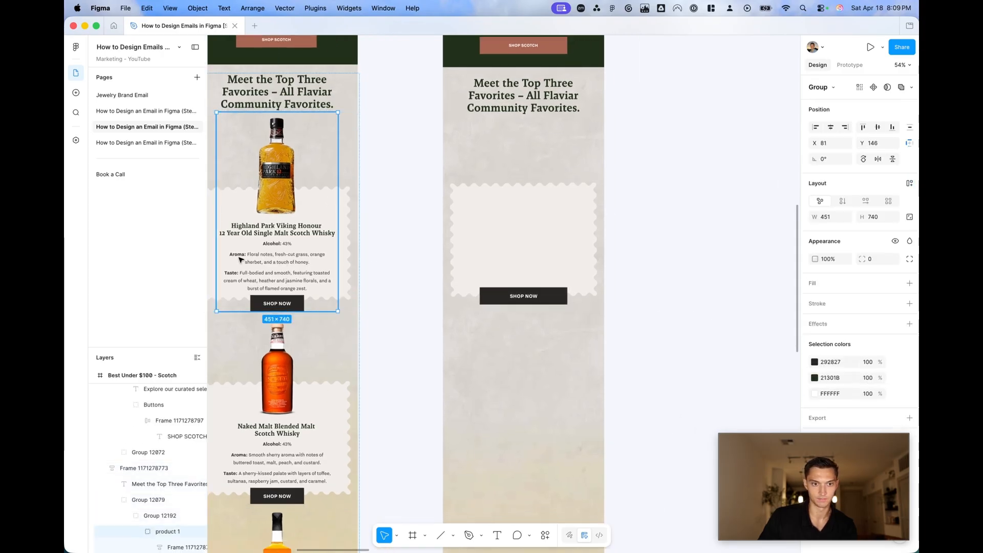
{"action": "double_click", "coordinate": [240, 260]}
{"action": "double_click", "coordinate": [241, 261]}
{"action": "scroll", "coordinate": [256, 263], "scroll_direction": "up", "scroll_amount": 5}
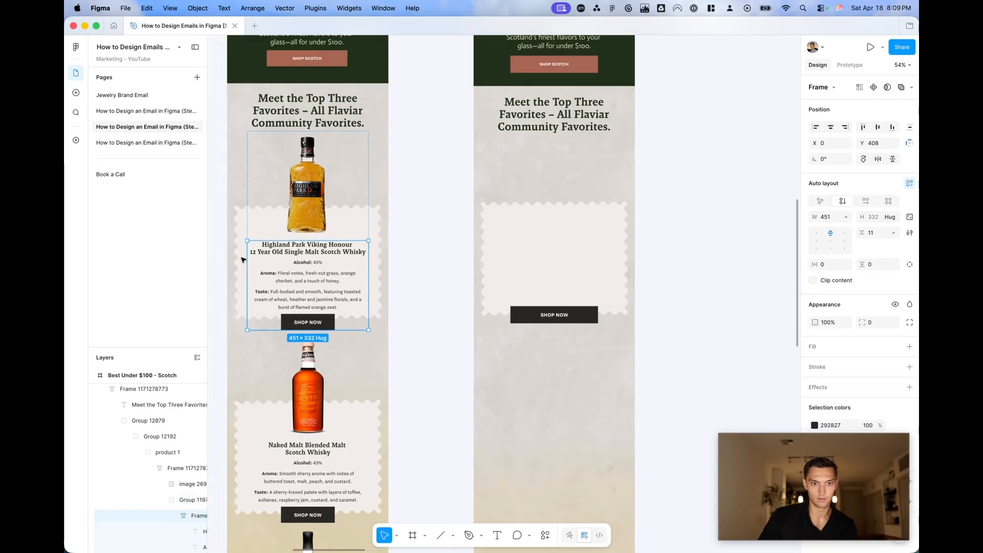
{"action": "left_click", "coordinate": [276, 244]}
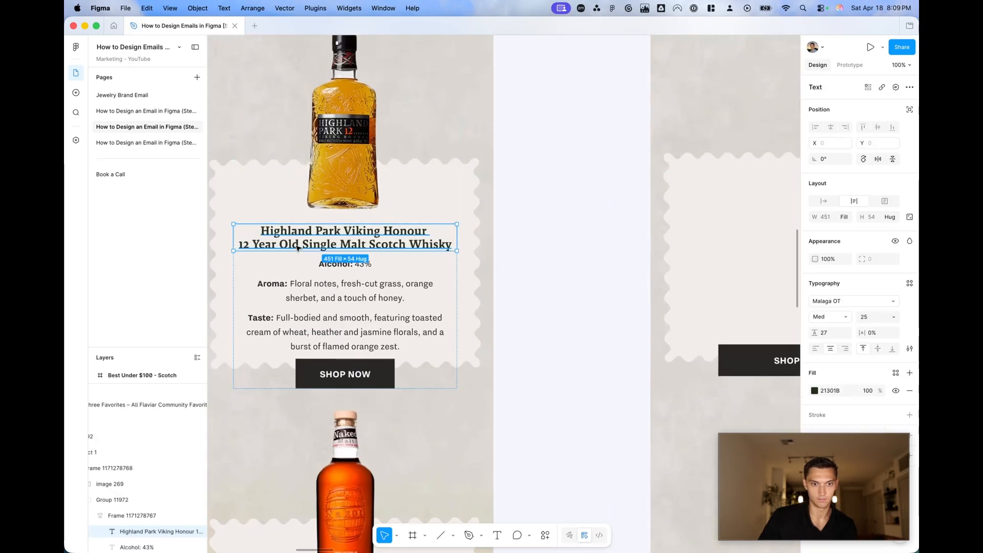
{"action": "left_click", "coordinate": [324, 296], "text": "shift"}
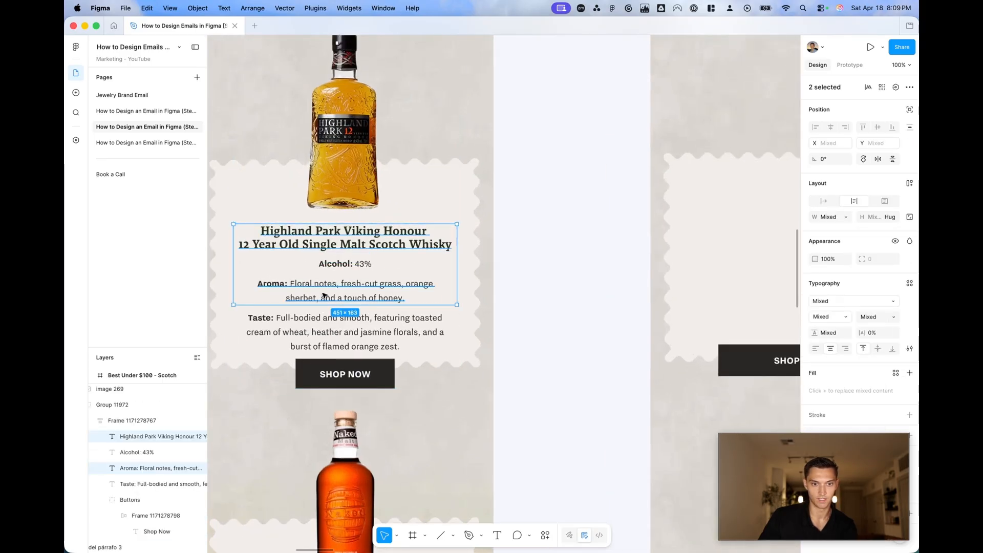
{"action": "left_click", "coordinate": [349, 265], "text": "shift"}
{"action": "left_click", "coordinate": [371, 320], "text": "shift"}
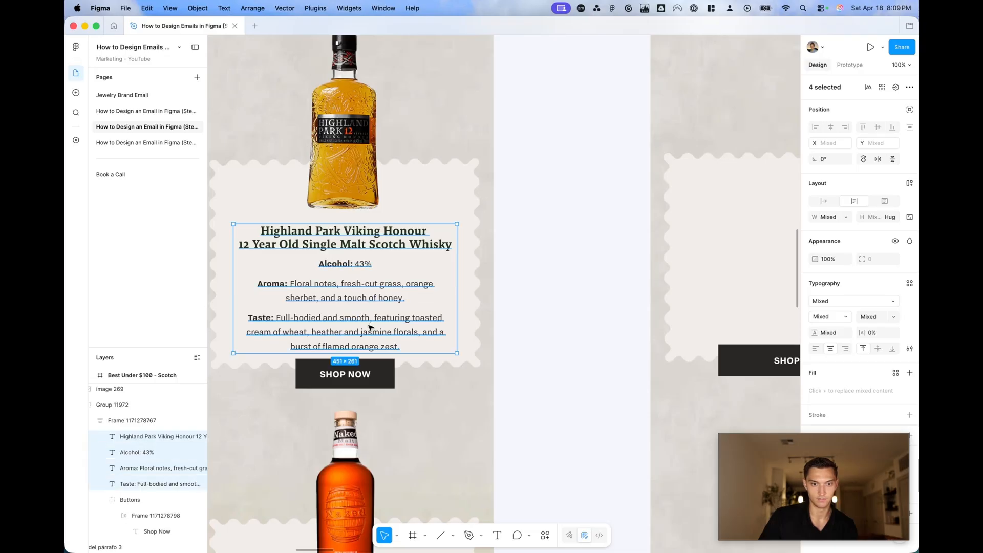
{"action": "scroll", "coordinate": [372, 324], "scroll_direction": "down", "scroll_amount": 5}
{"action": "key", "text": "super+d"}
{"action": "left_click_drag", "start_coordinate": [399, 400], "coordinate": [656, 337]}
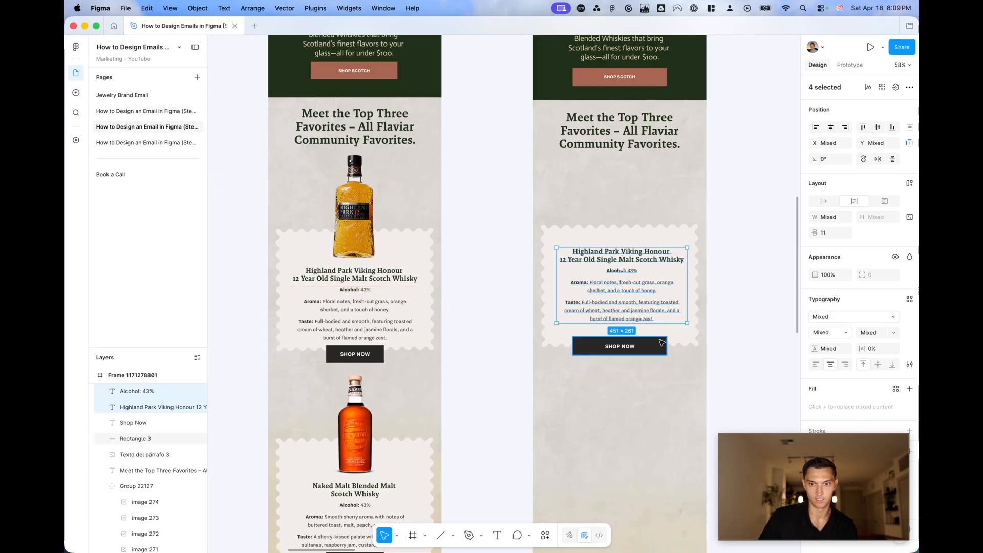
Step: Group the four copied product texts, center the group horizontally in the frame and set its Y position to 1556
{"action": "key", "text": "super+g"}
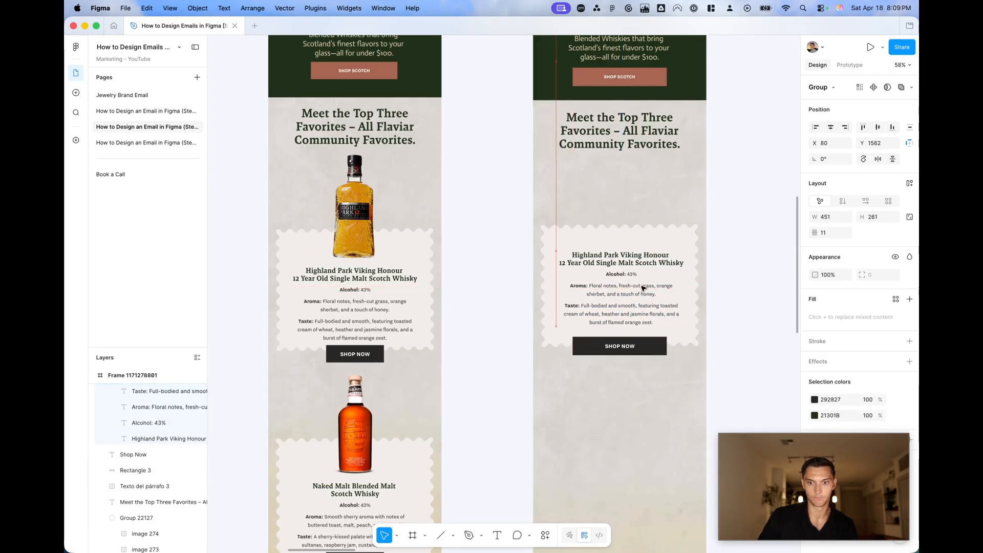
{"action": "left_click", "coordinate": [832, 128]}
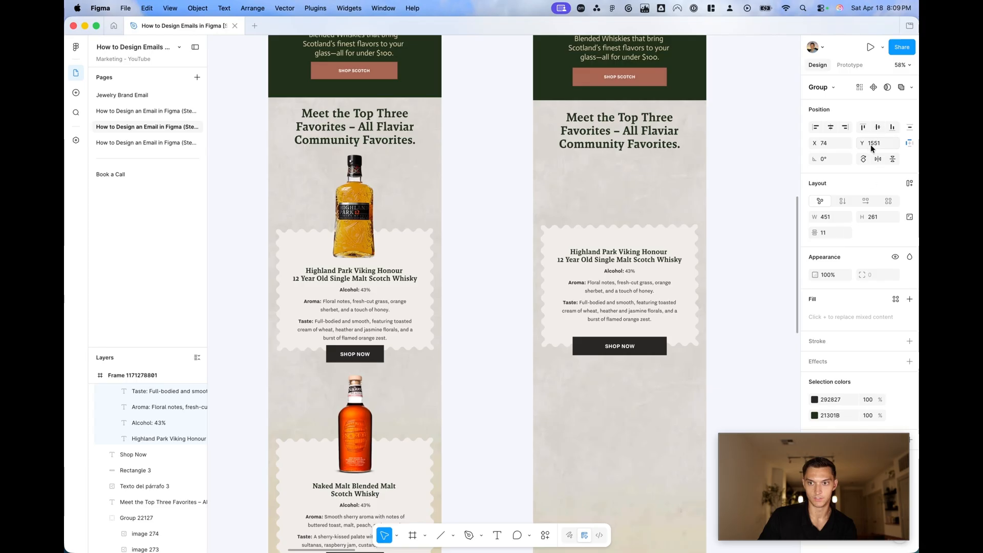
{"action": "left_click_drag", "start_coordinate": [863, 144], "coordinate": [867, 144]}
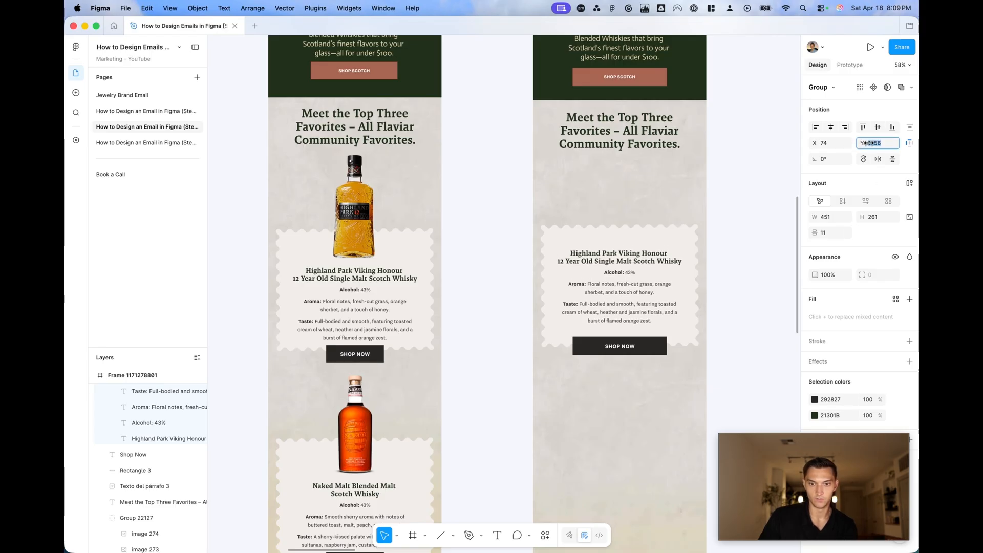
{"action": "scroll", "coordinate": [767, 201], "scroll_direction": "right", "scroll_amount": 5}
{"action": "scroll", "coordinate": [766, 200], "scroll_direction": "down", "scroll_amount": 3}
{"action": "scroll", "coordinate": [666, 207], "scroll_direction": "up", "scroll_amount": 3}
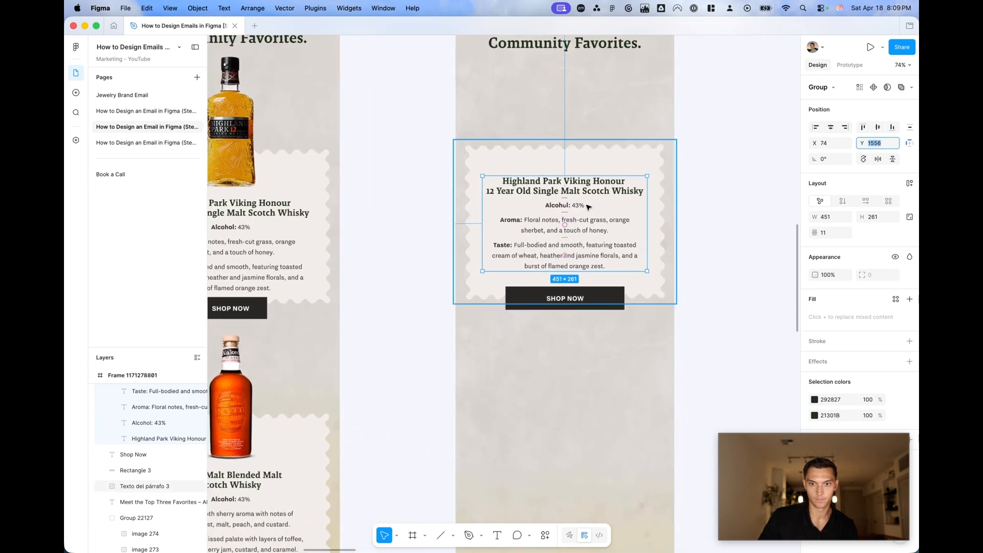
{"action": "left_click", "coordinate": [721, 208]}
Step: Copy the finished card's 252 × 389 Highland Park bottle image above the new product text, at X 174, Y 1171
{"action": "scroll", "coordinate": [720, 208], "scroll_direction": "down", "scroll_amount": 4}
{"action": "scroll", "coordinate": [720, 208], "scroll_direction": "right", "scroll_amount": 2}
{"action": "double_click", "coordinate": [376, 195]}
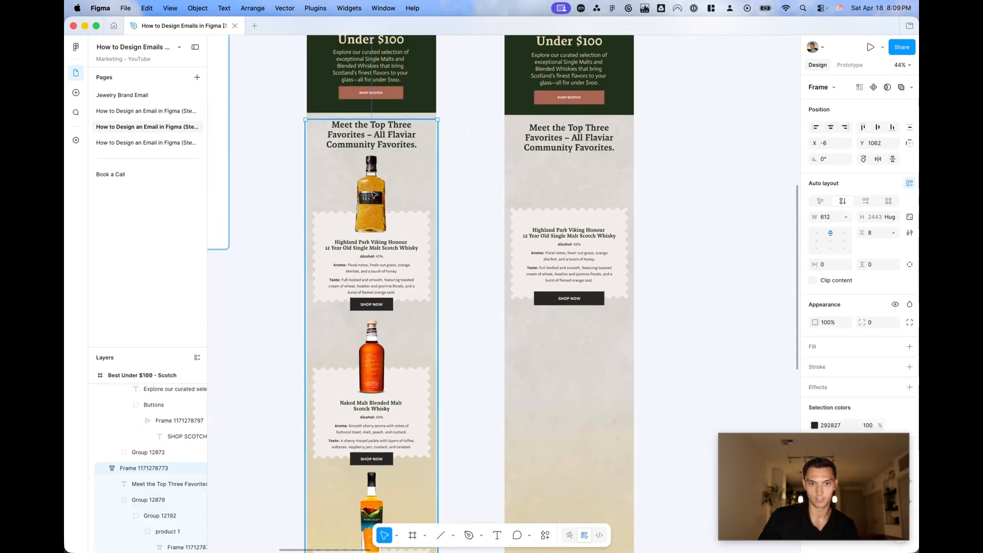
{"action": "double_click", "coordinate": [374, 195]}
{"action": "double_click", "coordinate": [375, 195]}
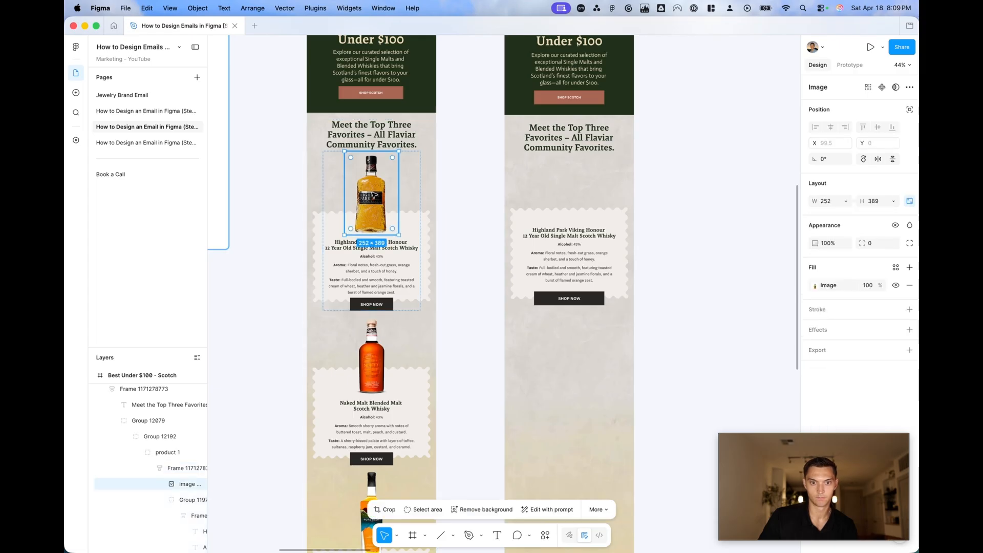
{"action": "left_click_drag", "start_coordinate": [374, 195], "coordinate": [576, 182]}
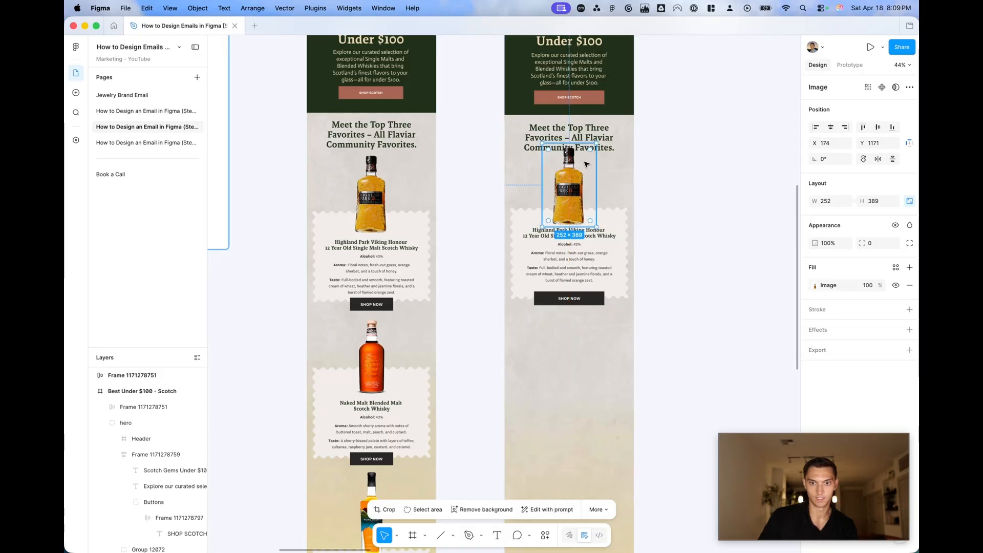
{"action": "scroll", "coordinate": [587, 164], "scroll_direction": "up", "scroll_amount": 3}
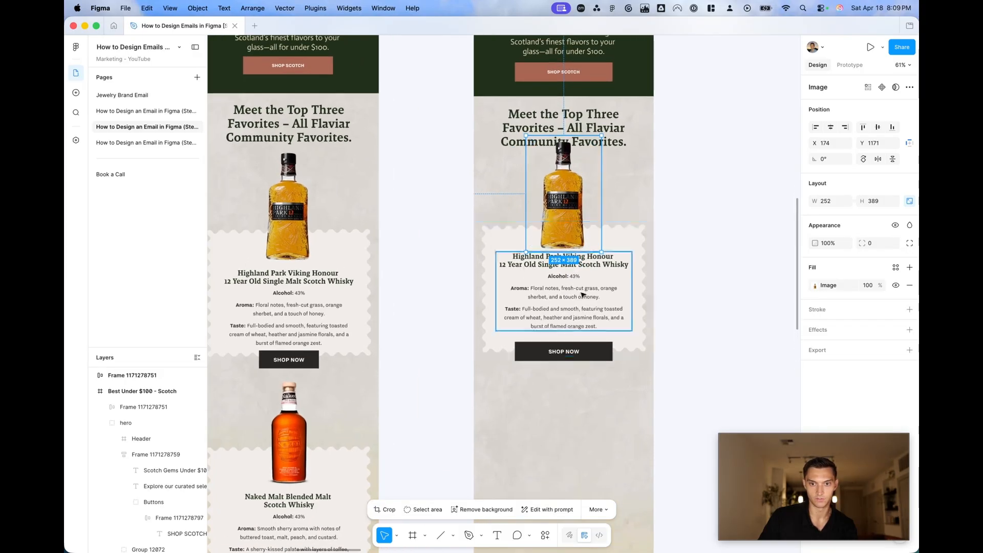
{"action": "left_click", "coordinate": [694, 328]}
Step: Lock the new frame's 3668 × 3313 textured background image
{"action": "left_click", "coordinate": [621, 406]}
{"action": "scroll", "coordinate": [619, 406], "scroll_direction": "down", "scroll_amount": 10}
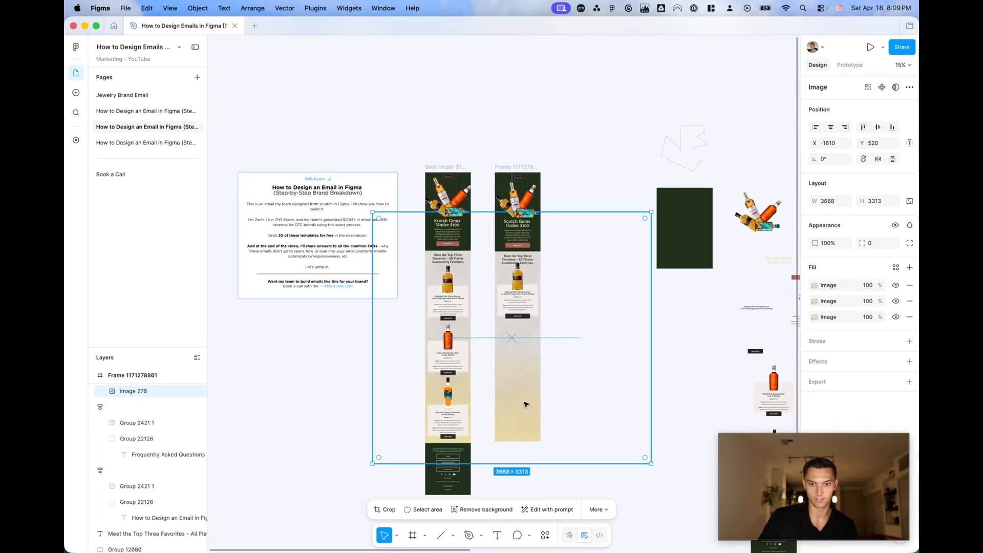
{"action": "right_click", "coordinate": [526, 404]}
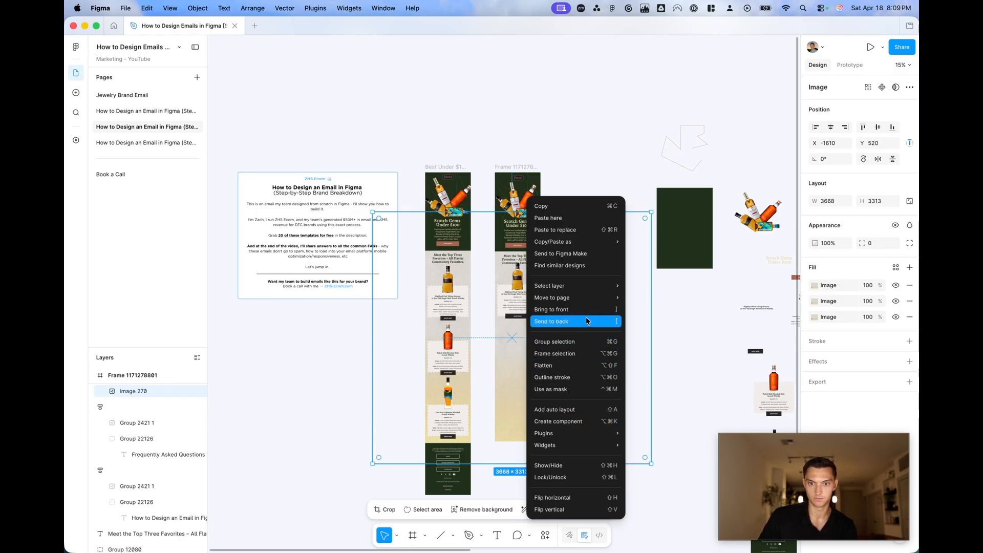
{"action": "left_click", "coordinate": [182, 394]}
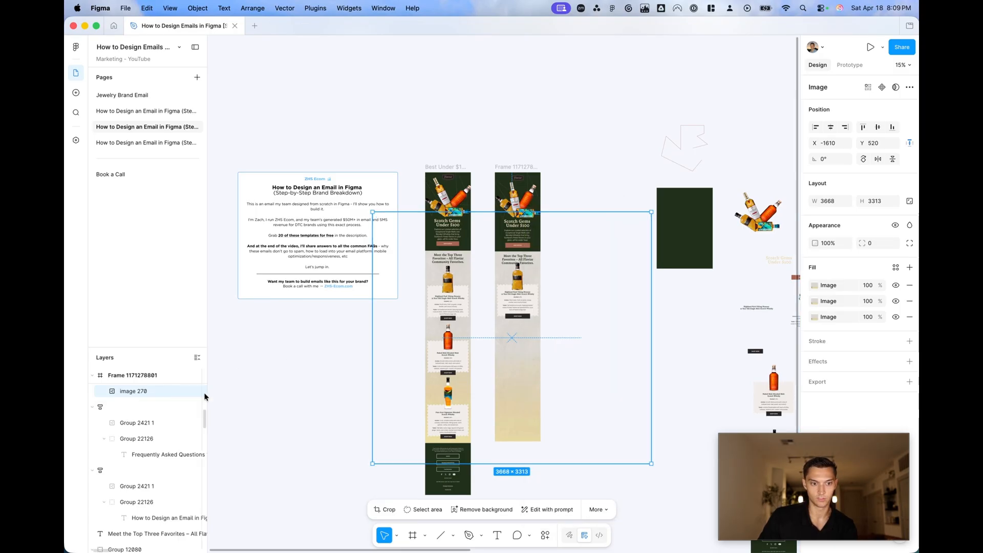
{"action": "left_click_drag", "start_coordinate": [209, 393], "coordinate": [298, 394]}
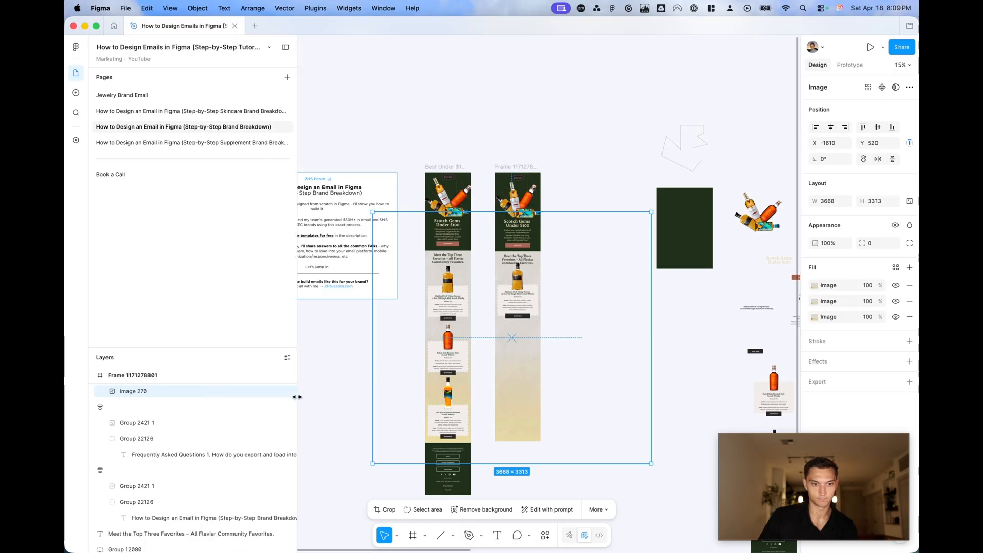
{"action": "left_click", "coordinate": [278, 392]}
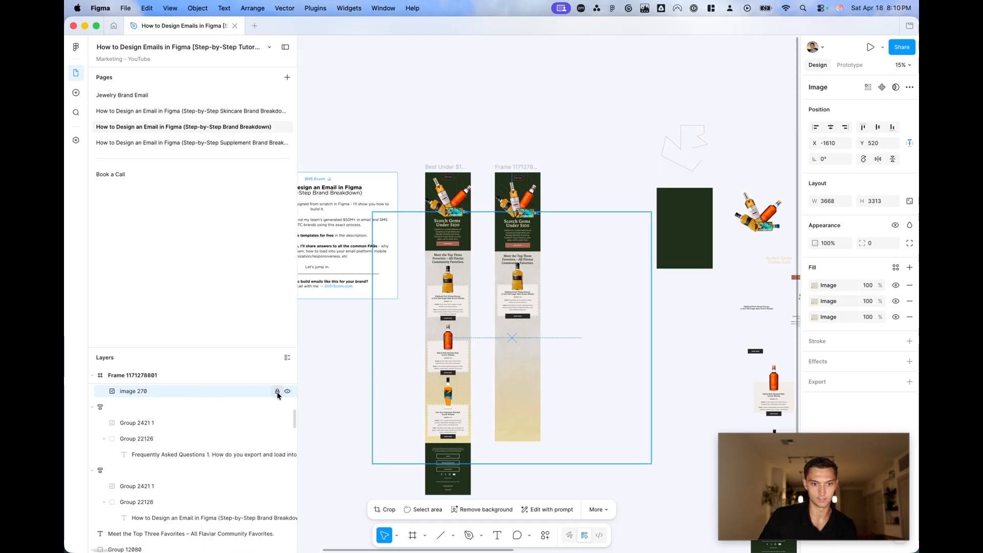
{"action": "left_click", "coordinate": [632, 182]}
Step: Move all five elements of the new Highland Park card down 60 px, clear of the product heading
{"action": "scroll", "coordinate": [569, 307], "scroll_direction": "up", "scroll_amount": 5}
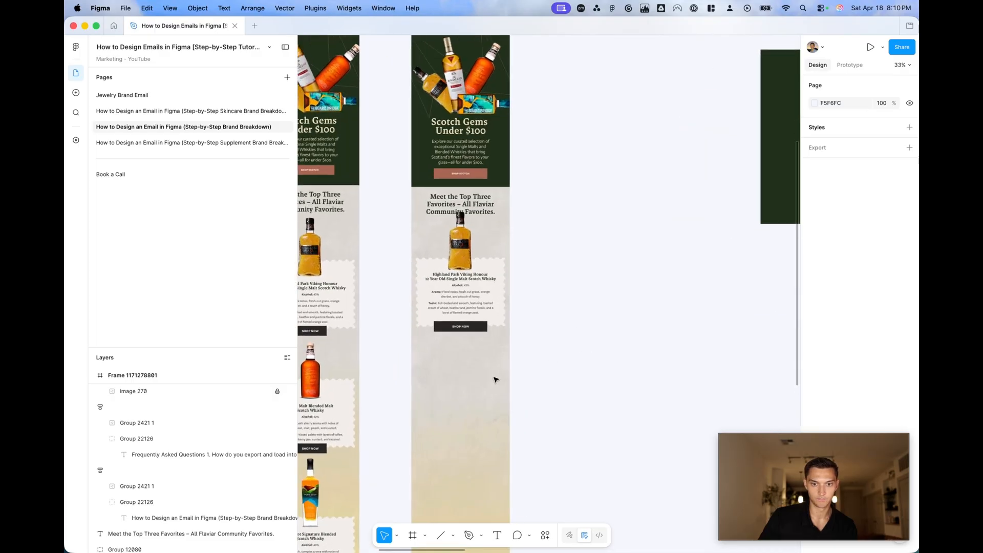
{"action": "scroll", "coordinate": [554, 378], "scroll_direction": "down", "scroll_amount": 3}
{"action": "left_click_drag", "start_coordinate": [660, 358], "coordinate": [497, 255]}
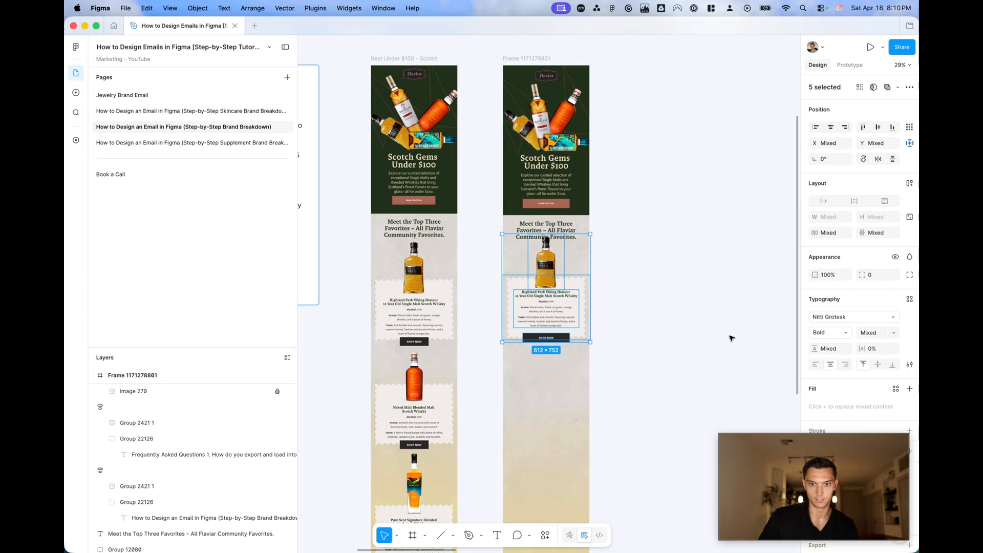
{"action": "key", "text": "shift+Down"}
{"action": "key", "text": "shift+Down"}
{"action": "key", "text": "shift+Down"}
{"action": "key", "text": "shift+Down"}
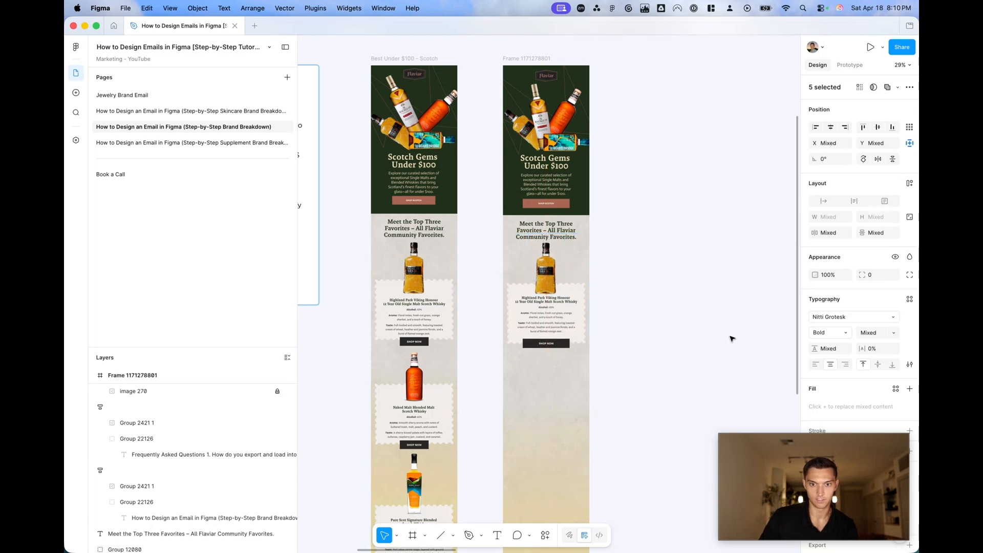
{"action": "key", "text": "shift+Down"}
{"action": "key", "text": "shift+Down"}
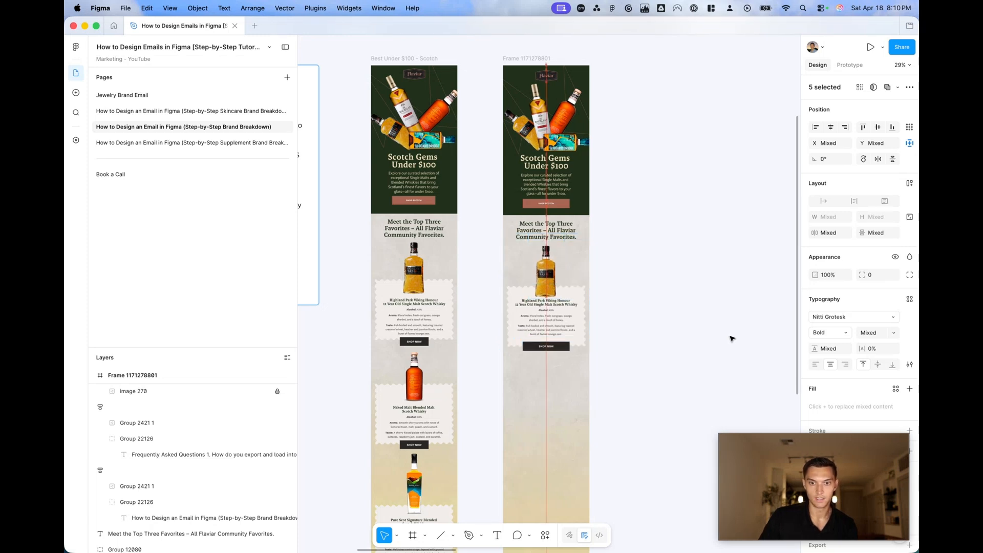
Step: Scale the new card's bottle image down proportionally to 192 × 297 and center it horizontally in the frame
{"action": "scroll", "coordinate": [586, 307], "scroll_direction": "up", "scroll_amount": 3}
{"action": "left_click", "coordinate": [525, 246]}
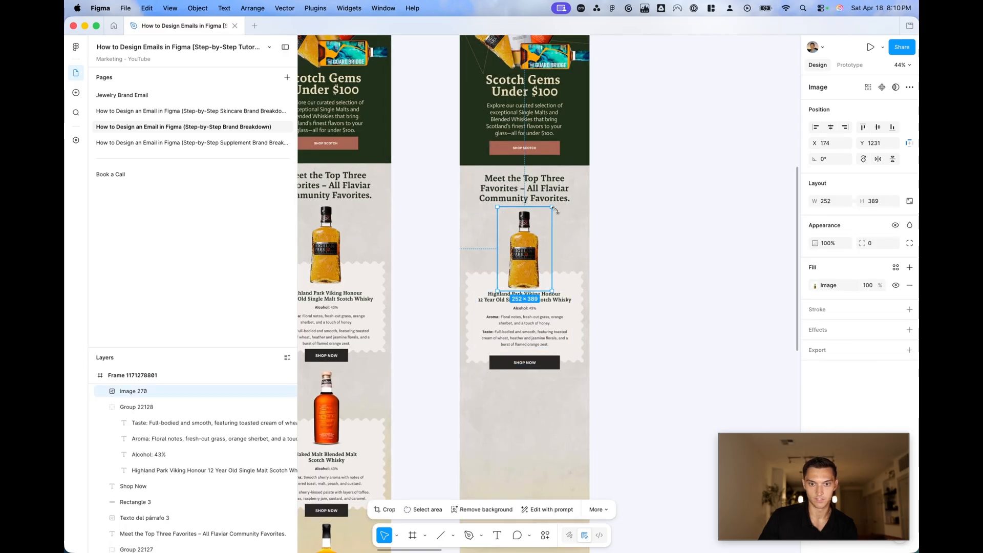
{"action": "left_click_drag", "start_coordinate": [554, 206], "coordinate": [538, 227]}
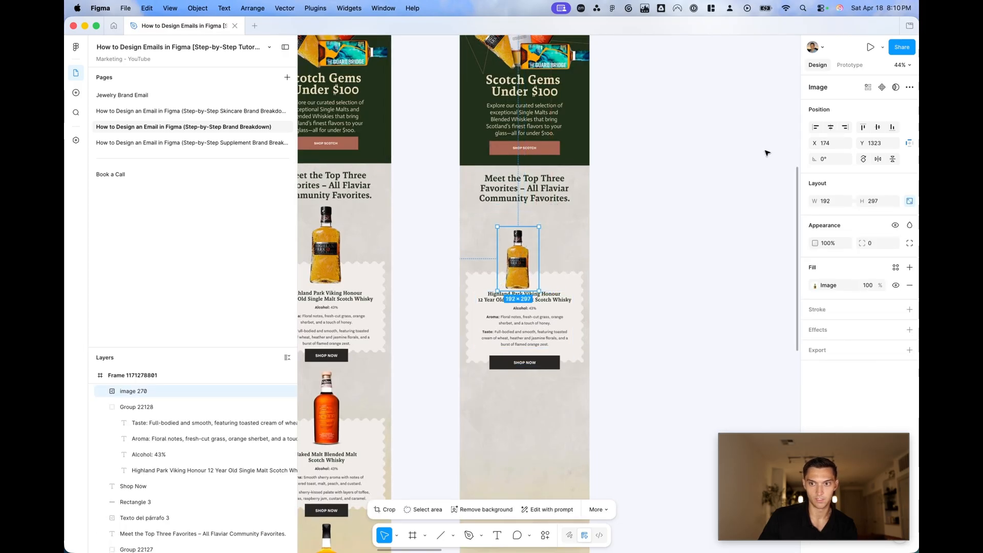
{"action": "left_click", "coordinate": [831, 131]}
Step: Move the whole Highland Park card, including bottle, text and button, up closer to the product heading
{"action": "left_click", "coordinate": [638, 392]}
{"action": "left_click_drag", "start_coordinate": [638, 393], "coordinate": [450, 226]}
{"action": "key", "text": "shift+Up"}
{"action": "key", "text": "shift+Up"}
{"action": "key", "text": "shift+Up"}
{"action": "key", "text": "shift+Up"}
{"action": "key", "text": "shift+Up"}
{"action": "key", "text": "shift+Up"}
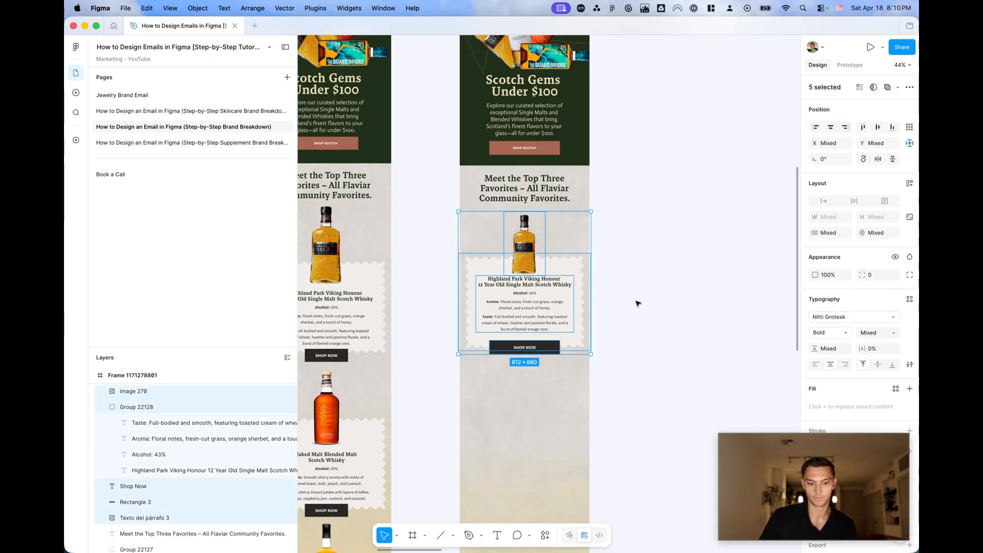
{"action": "key", "text": "Left"}
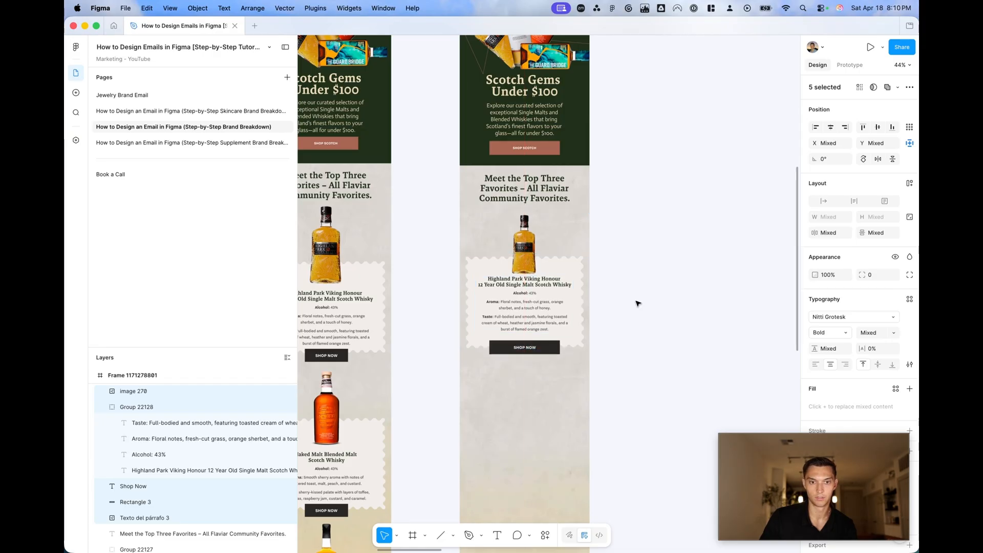
Step: Compare the Highland Park card's spacing and heading in the new frame with the reference email
{"action": "key", "text": "shift+Down"}
{"action": "key", "text": "shift+Up"}
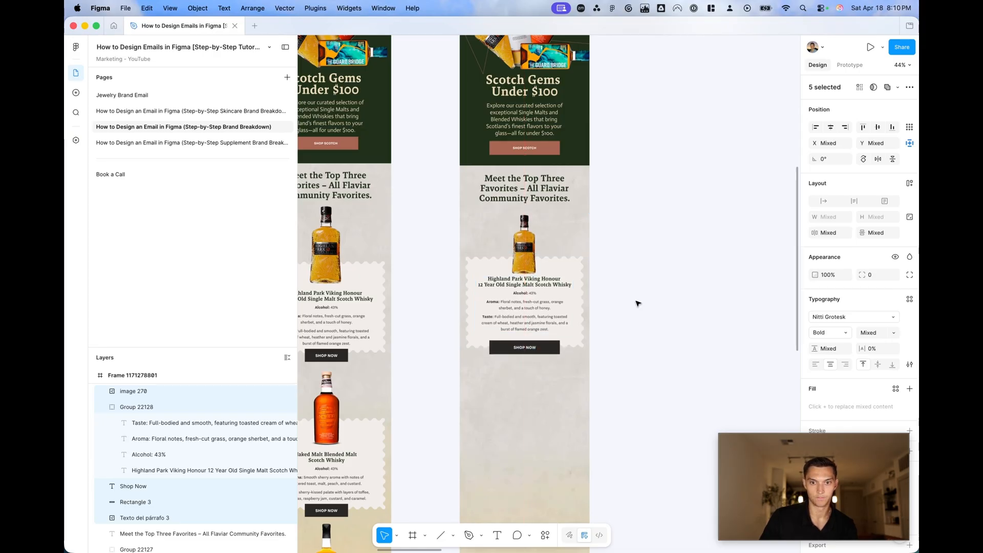
{"action": "left_click", "coordinate": [638, 303]}
{"action": "scroll", "coordinate": [676, 301], "scroll_direction": "down", "scroll_amount": 5}
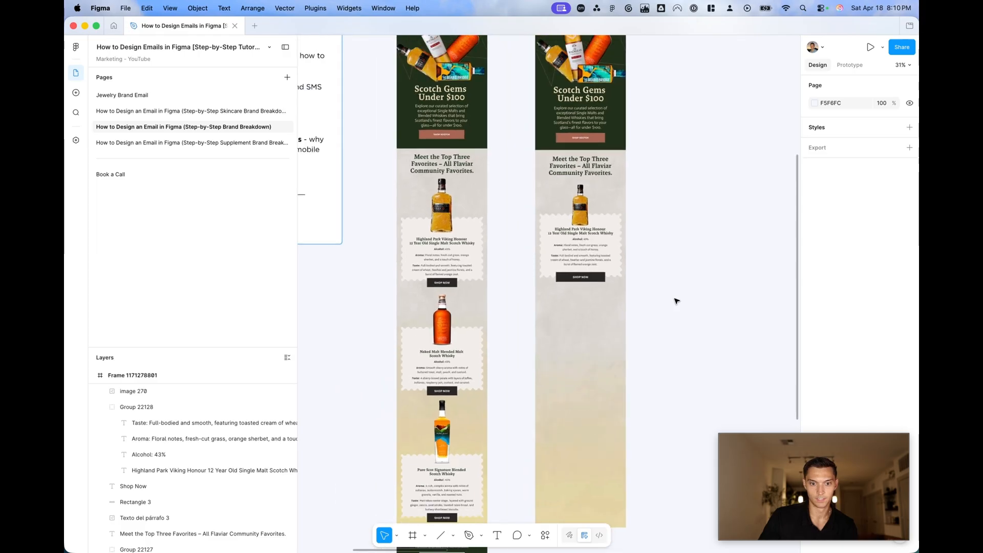
{"action": "scroll", "coordinate": [676, 302], "scroll_direction": "down", "scroll_amount": 3}
{"action": "scroll", "coordinate": [676, 302], "scroll_direction": "up", "scroll_amount": 2}
{"action": "scroll", "coordinate": [674, 301], "scroll_direction": "up", "scroll_amount": 5}
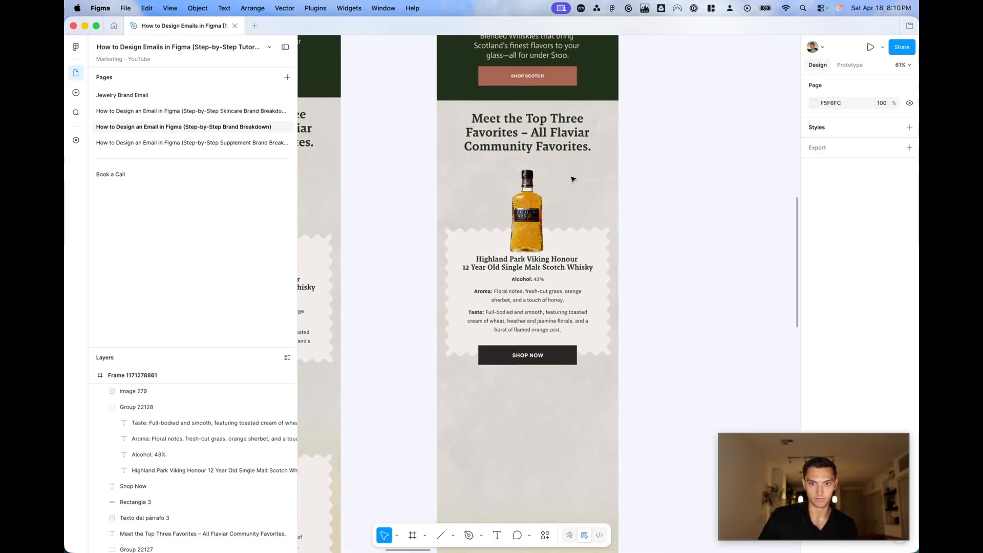
{"action": "scroll", "coordinate": [573, 179], "scroll_direction": "up", "scroll_amount": 2}
{"action": "scroll", "coordinate": [572, 178], "scroll_direction": "down", "scroll_amount": 7}
Step: Duplicate the reference email's Naked Malt and Pure Scot cards onto the empty canvas beside the new frame, Naked Malt above Pure Scot
{"action": "left_click", "coordinate": [364, 257]}
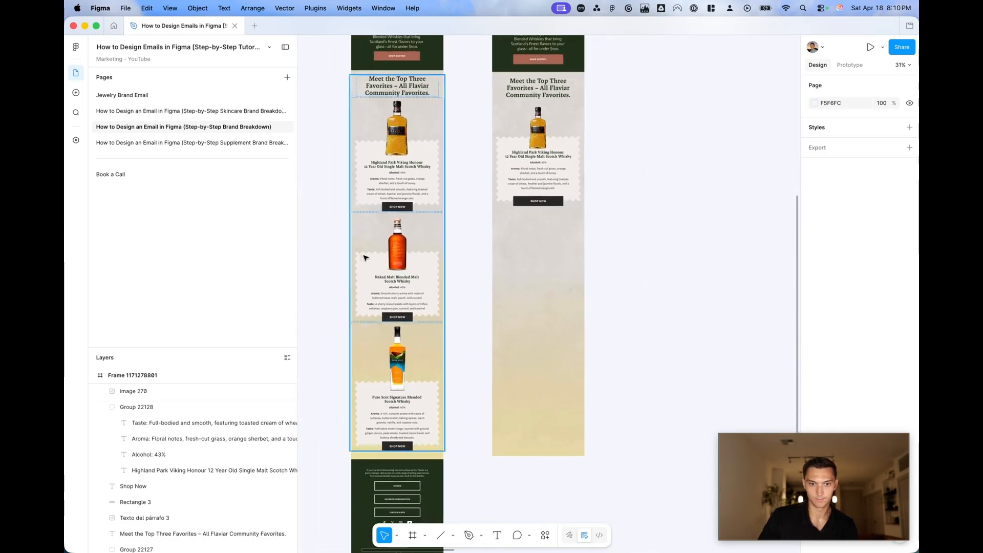
{"action": "double_click", "coordinate": [364, 258]}
{"action": "left_click", "coordinate": [412, 355], "text": "shift"}
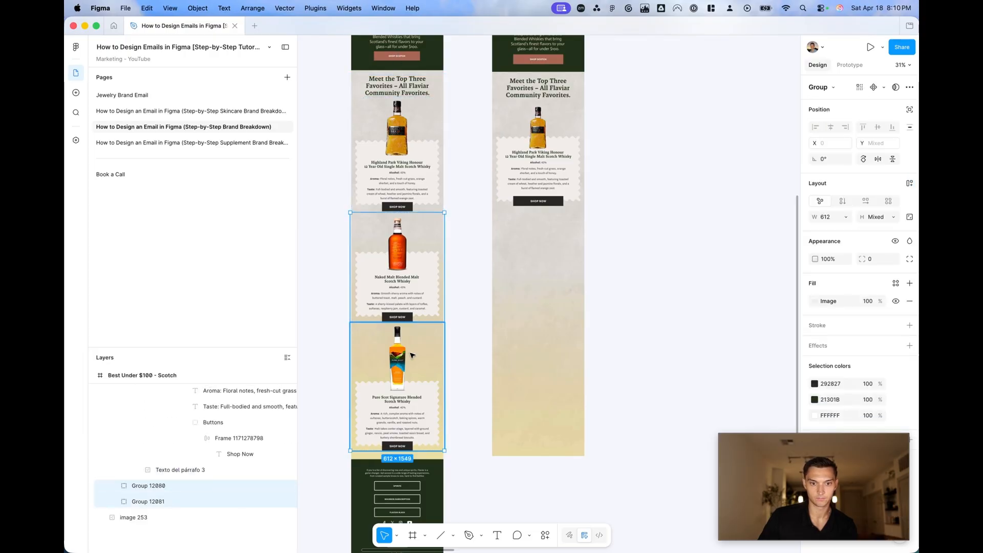
{"action": "left_click_drag", "start_coordinate": [413, 355], "coordinate": [684, 353]}
{"action": "left_click", "coordinate": [420, 369]}
{"action": "left_click_drag", "start_coordinate": [417, 350], "coordinate": [672, 218]}
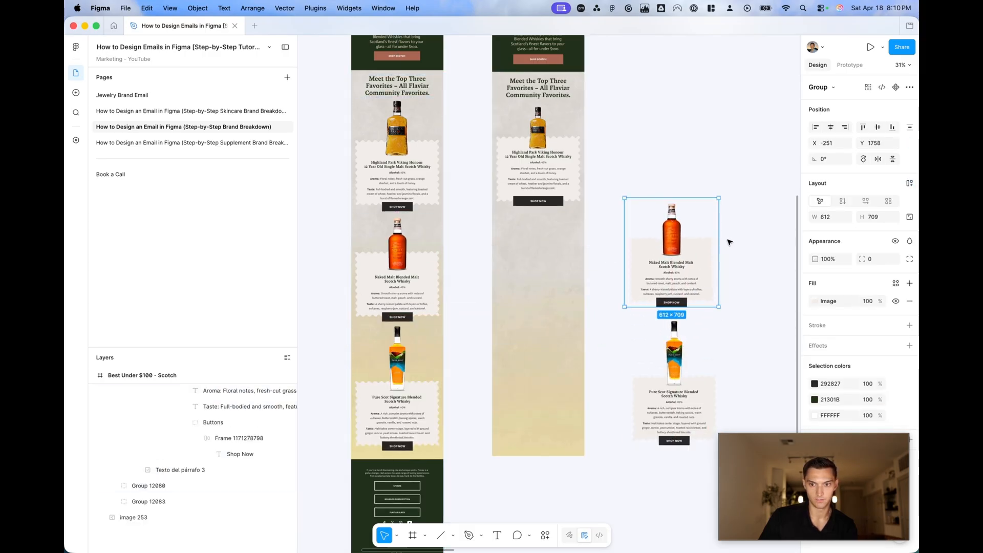
Step: Align the duplicated Naked Malt and Pure Scot cards on their horizontal centers and move the pair closer to the new frame
{"action": "left_click_drag", "start_coordinate": [604, 150], "coordinate": [739, 460]}
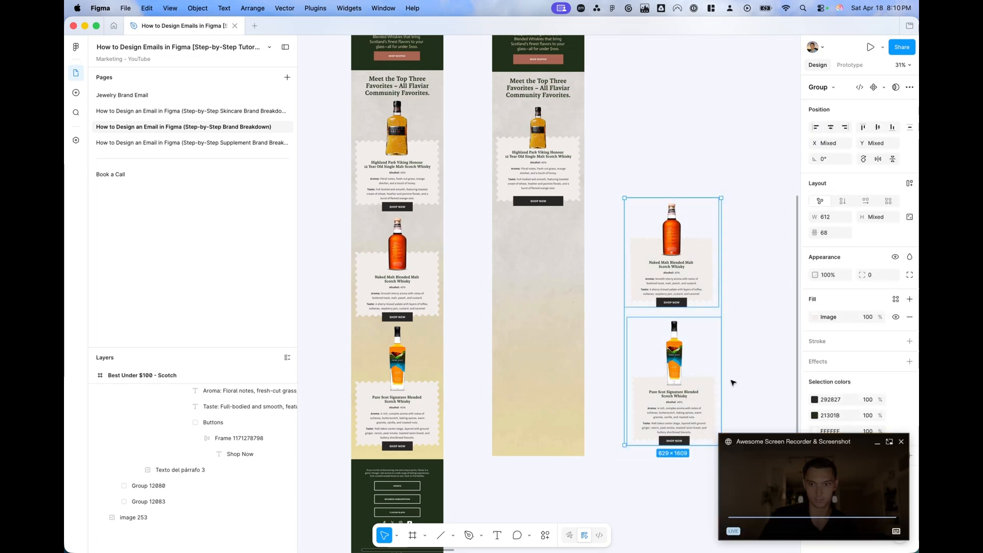
{"action": "scroll", "coordinate": [731, 345], "scroll_direction": "right", "scroll_amount": 3}
{"action": "scroll", "coordinate": [731, 344], "scroll_direction": "down", "scroll_amount": 2}
{"action": "left_click", "coordinate": [703, 304]}
{"action": "left_click", "coordinate": [615, 225]}
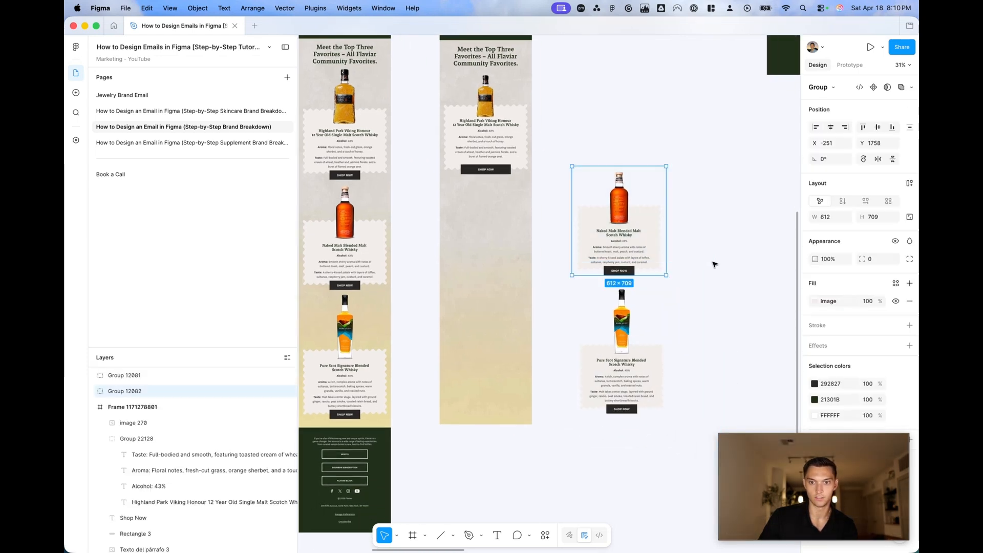
{"action": "left_click_drag", "start_coordinate": [614, 226], "coordinate": [670, 215]}
{"action": "left_click", "coordinate": [753, 351]}
{"action": "left_click_drag", "start_coordinate": [736, 407], "coordinate": [577, 129]}
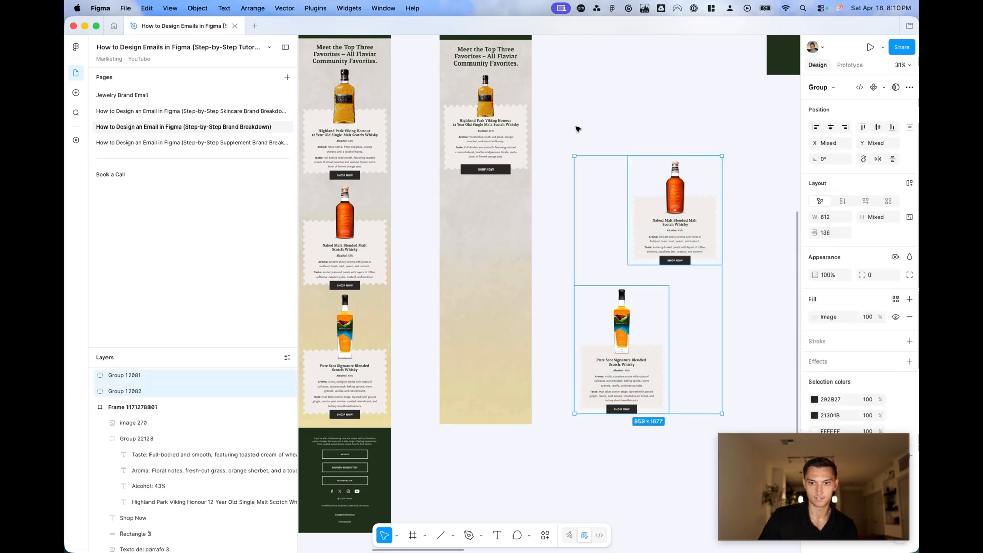
{"action": "left_click", "coordinate": [831, 128]}
{"action": "left_click_drag", "start_coordinate": [654, 285], "coordinate": [617, 257]}
Step: Group the new Highland Park card's elements and move the group out of the frame, above the two duplicated cards
{"action": "left_click_drag", "start_coordinate": [538, 182], "coordinate": [428, 79]}
{"action": "key", "text": "super+g"}
{"action": "left_click_drag", "start_coordinate": [499, 124], "coordinate": [617, 123]}
Step: Distribute the Highland Park, Naked Malt and Pure Scot cards with equal vertical spacing
{"action": "left_click", "coordinate": [700, 156]}
{"action": "left_click_drag", "start_coordinate": [695, 98], "coordinate": [565, 441]}
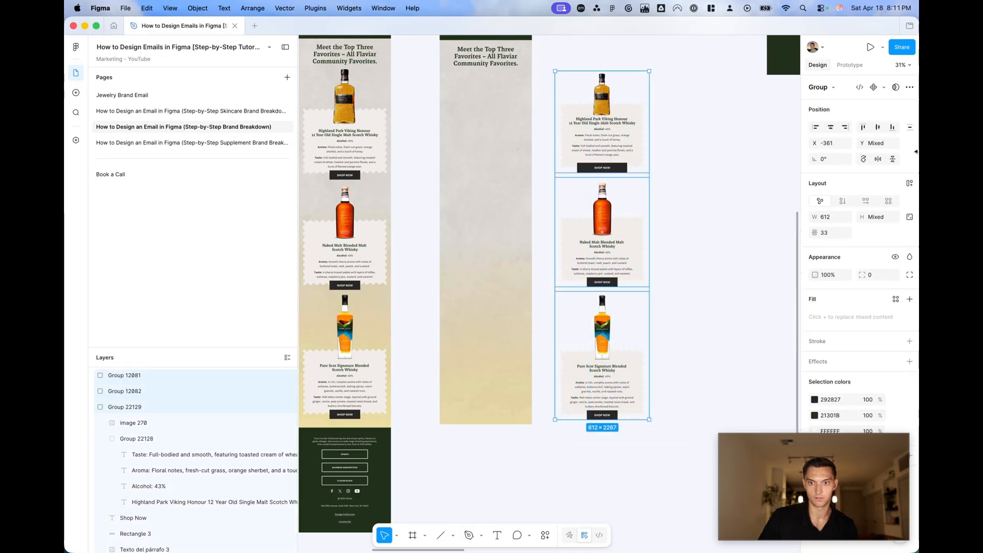
{"action": "left_click", "coordinate": [910, 127]}
{"action": "left_click", "coordinate": [840, 157]}
Step: Move the three product cards into the new frame just below the heading and redistribute their vertical spacing evenly
{"action": "left_click_drag", "start_coordinate": [610, 130], "coordinate": [494, 131]}
{"action": "scroll", "coordinate": [623, 173], "scroll_direction": "left", "scroll_amount": 3}
{"action": "scroll", "coordinate": [623, 173], "scroll_direction": "up", "scroll_amount": 2}
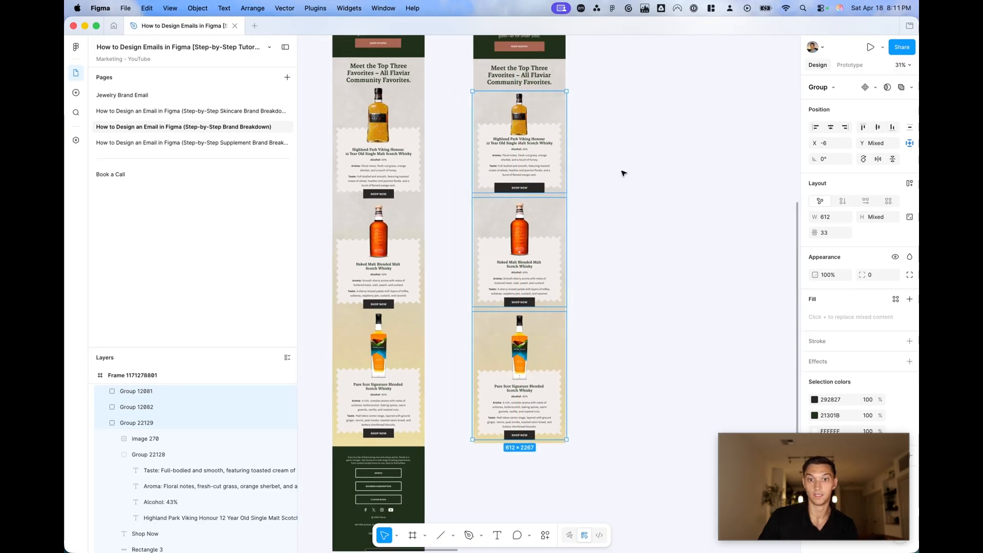
{"action": "left_click_drag", "start_coordinate": [865, 143], "coordinate": [860, 144]}
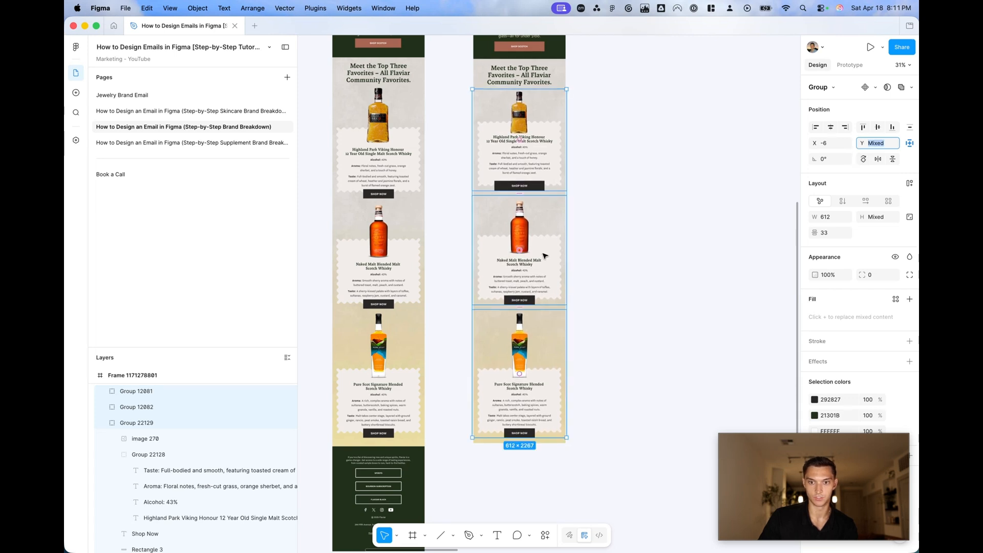
{"action": "left_click", "coordinate": [912, 128]}
{"action": "left_click", "coordinate": [879, 162]}
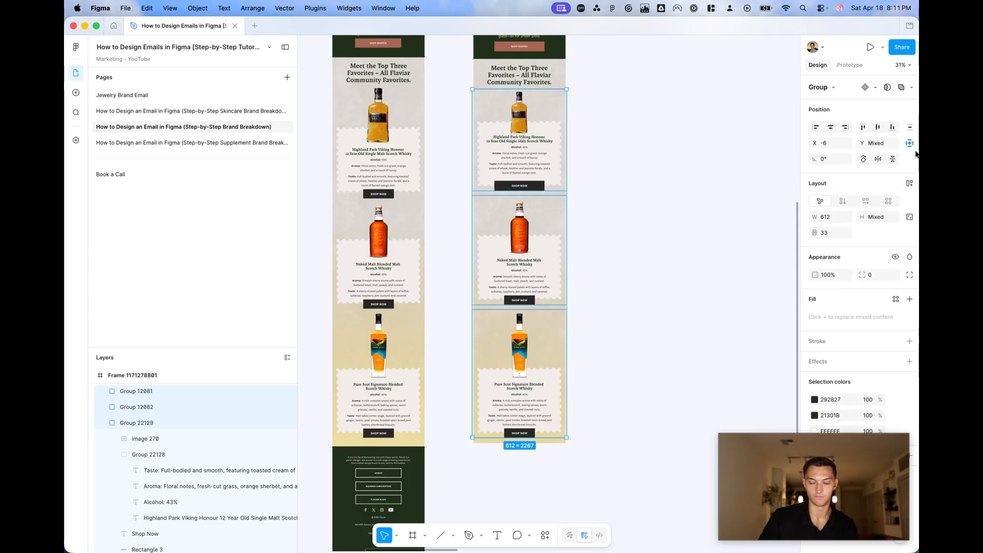
{"action": "left_click_drag", "start_coordinate": [518, 191], "coordinate": [664, 193]}
{"action": "left_click", "coordinate": [649, 131]}
Step: Check the three product cards' spacing and content in the new frame against the reference email
{"action": "scroll", "coordinate": [649, 130], "scroll_direction": "down", "scroll_amount": 2}
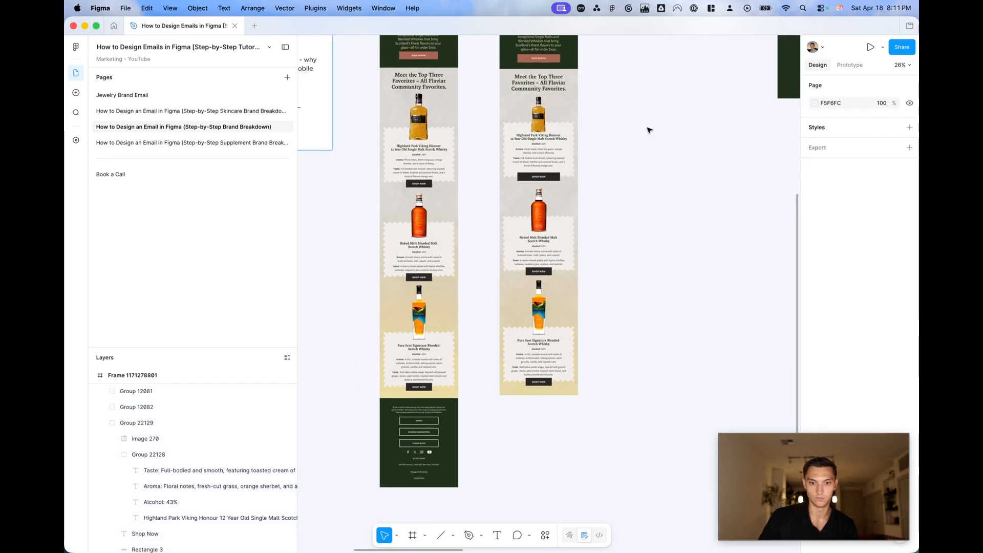
{"action": "scroll", "coordinate": [649, 130], "scroll_direction": "up", "scroll_amount": 2}
{"action": "scroll", "coordinate": [649, 130], "scroll_direction": "down", "scroll_amount": 3}
{"action": "scroll", "coordinate": [649, 130], "scroll_direction": "up", "scroll_amount": 5}
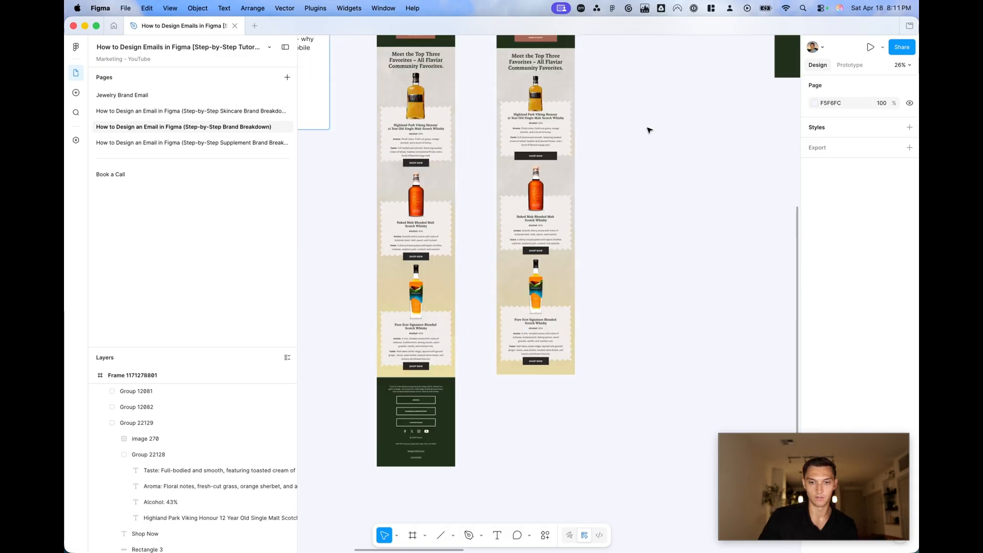
{"action": "scroll", "coordinate": [649, 131], "scroll_direction": "down", "scroll_amount": 5}
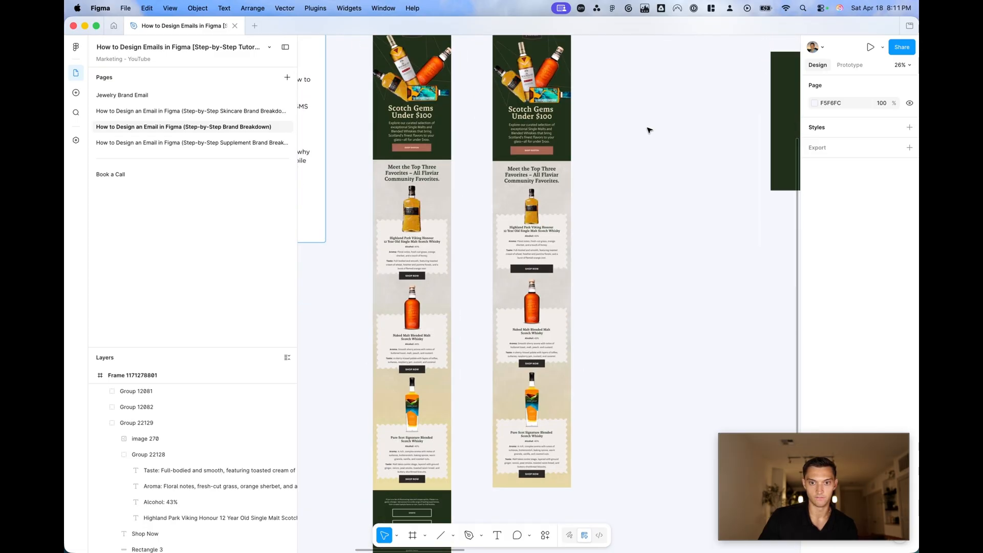
{"action": "scroll", "coordinate": [648, 127], "scroll_direction": "up", "scroll_amount": 5}
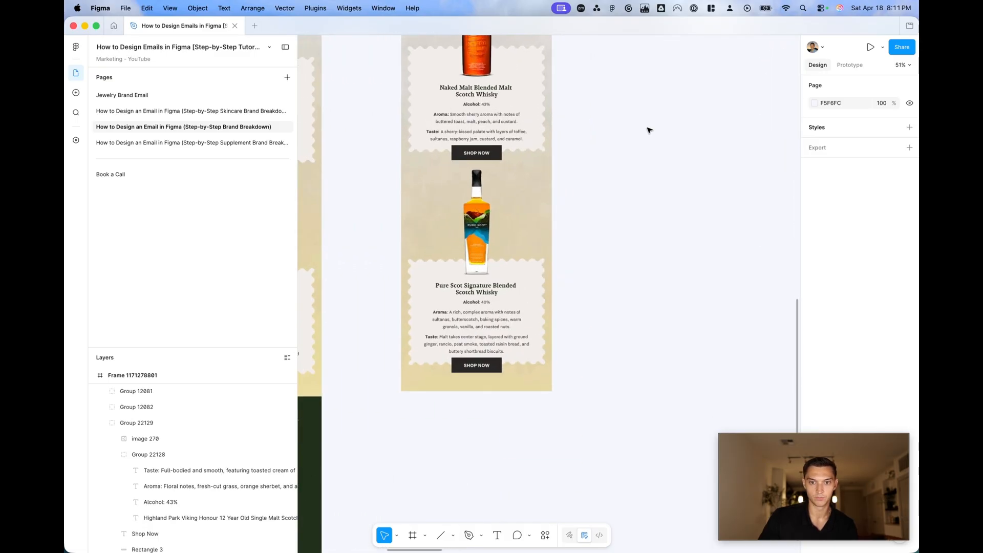
{"action": "scroll", "coordinate": [527, 263], "scroll_direction": "down", "scroll_amount": 1}
{"action": "scroll", "coordinate": [526, 270], "scroll_direction": "up", "scroll_amount": 5}
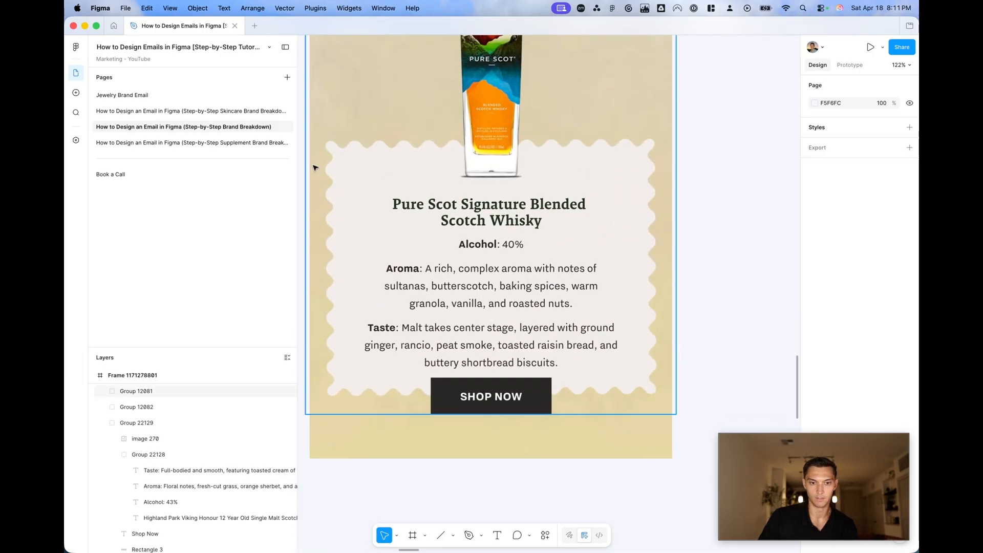
{"action": "scroll", "coordinate": [330, 204], "scroll_direction": "down", "scroll_amount": 3}
{"action": "scroll", "coordinate": [330, 203], "scroll_direction": "up", "scroll_amount": 6}
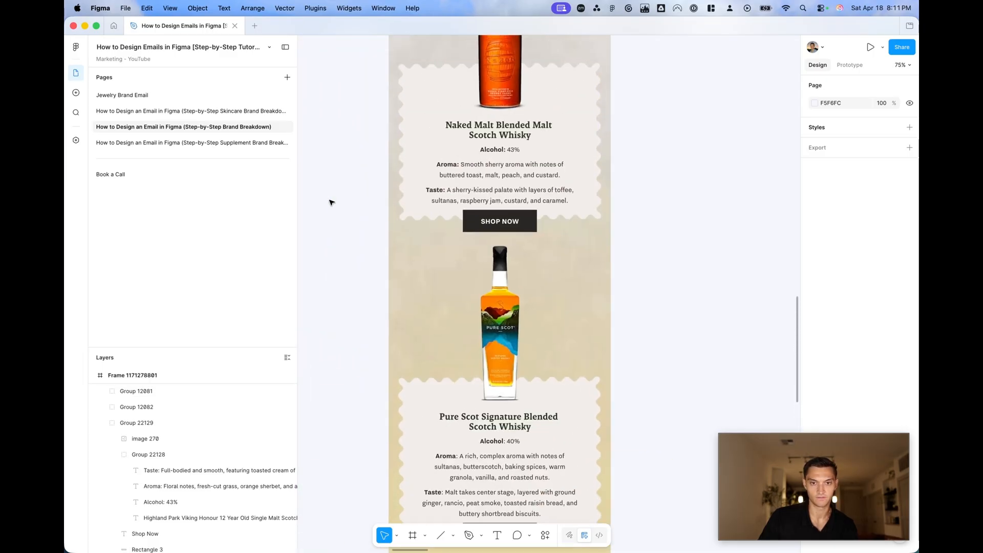
{"action": "scroll", "coordinate": [331, 202], "scroll_direction": "up", "scroll_amount": 10}
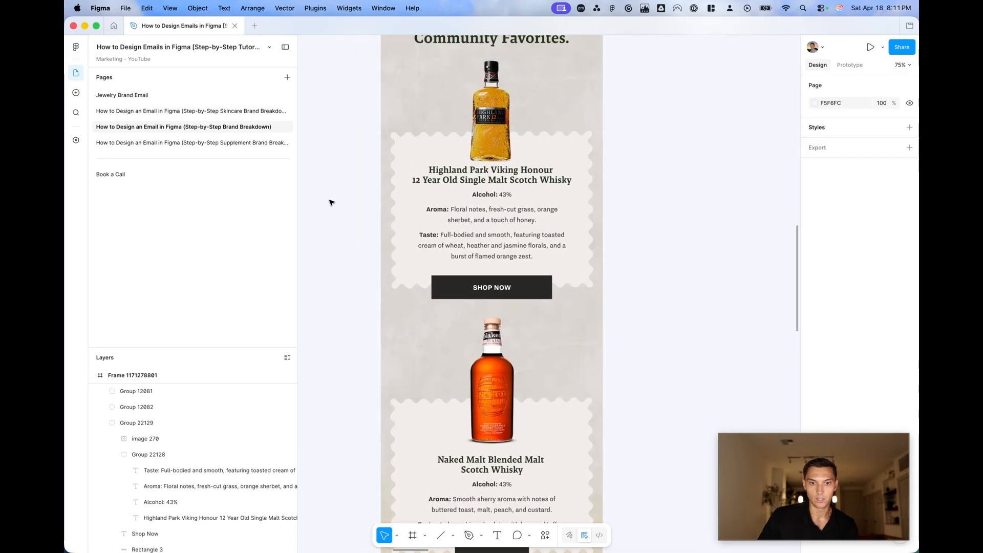
{"action": "scroll", "coordinate": [331, 202], "scroll_direction": "down", "scroll_amount": 4}
Step: Draw a rectangle about 618 × 1036 below the new frame and fill it with the reference footer's dark green, 21301B
{"action": "scroll", "coordinate": [331, 203], "scroll_direction": "down", "scroll_amount": 8}
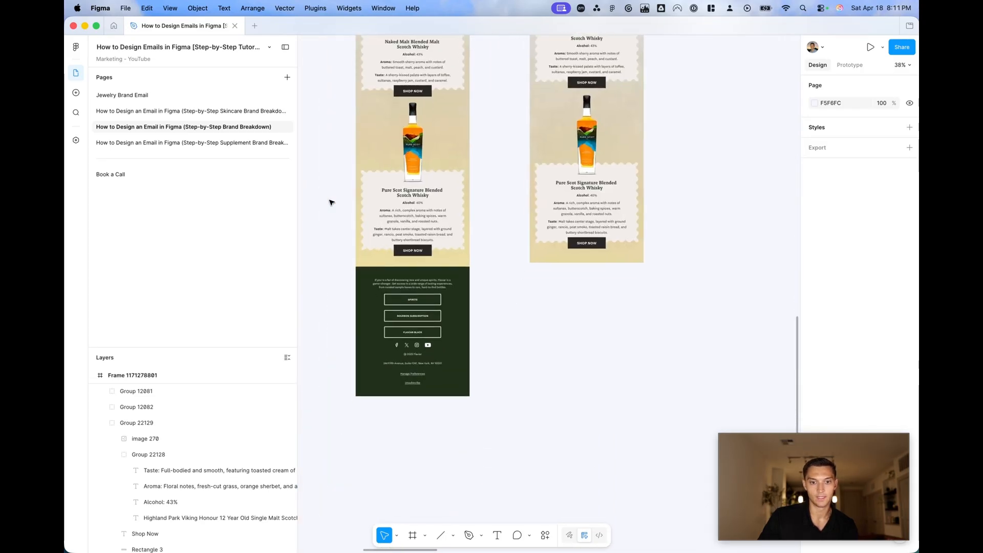
{"action": "scroll", "coordinate": [329, 323], "scroll_direction": "up", "scroll_amount": 5}
{"action": "scroll", "coordinate": [330, 323], "scroll_direction": "down", "scroll_amount": 4}
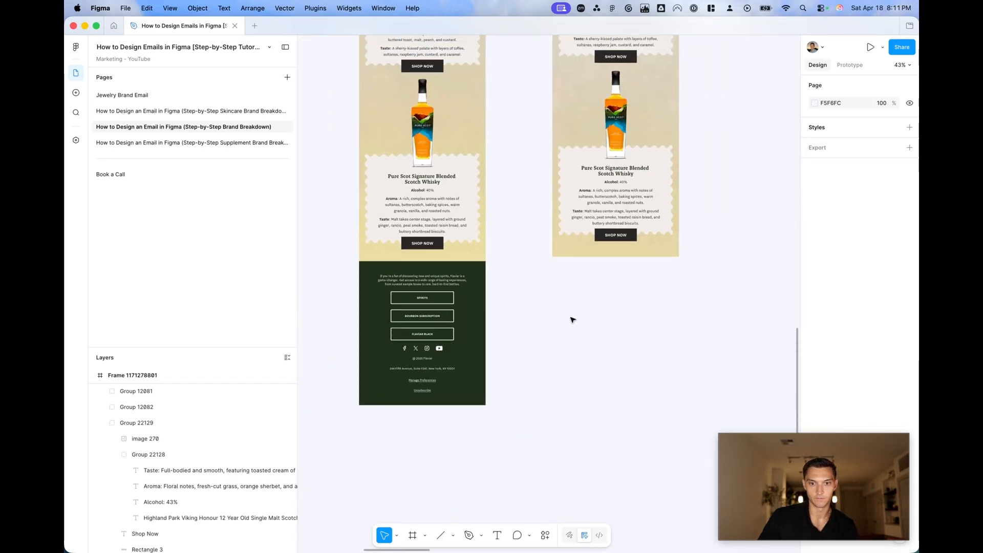
{"action": "left_click_drag", "start_coordinate": [533, 272], "coordinate": [664, 490]}
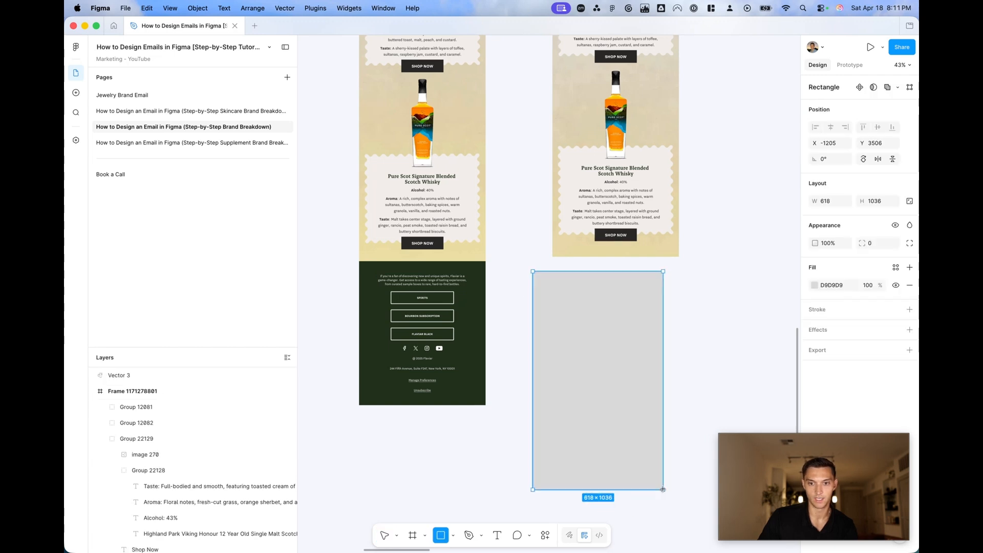
{"action": "left_click", "coordinate": [481, 345]}
{"action": "left_click", "coordinate": [605, 351]}
{"action": "key", "text": "i"}
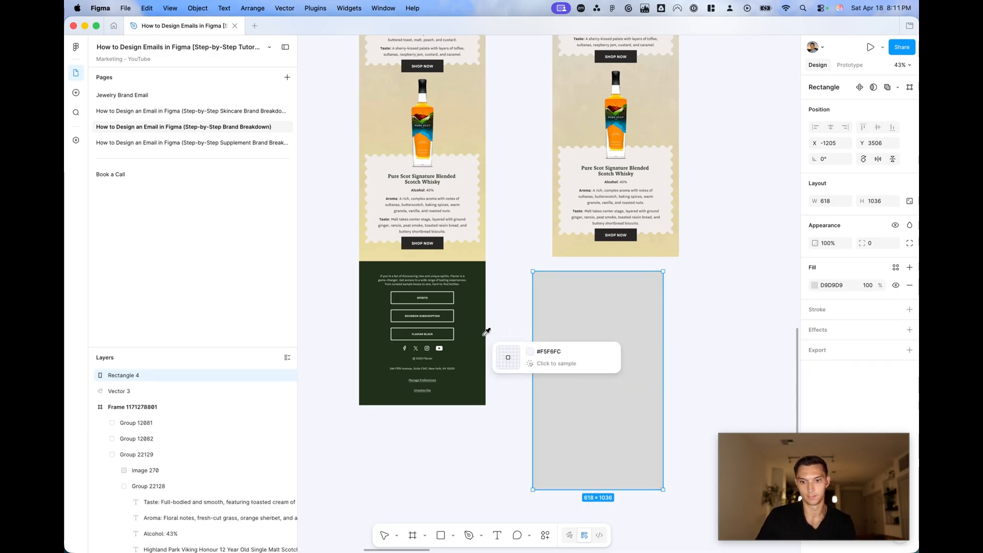
{"action": "left_click", "coordinate": [473, 336]}
Step: Fit the green rectangle flush beneath the new frame, making it 600 px wide and about as tall as the reference footer
{"action": "left_click_drag", "start_coordinate": [584, 334], "coordinate": [601, 318]}
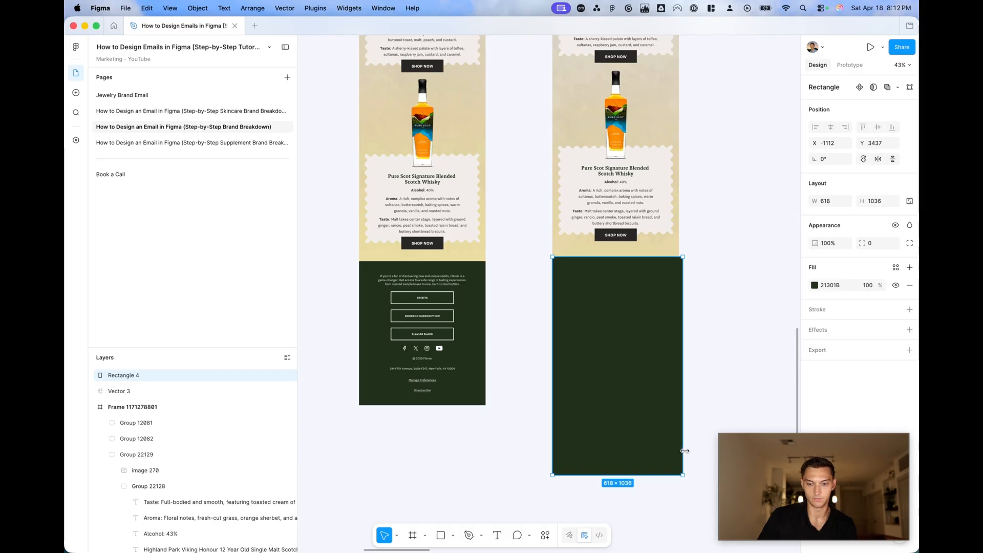
{"action": "left_click_drag", "start_coordinate": [685, 451], "coordinate": [679, 450]}
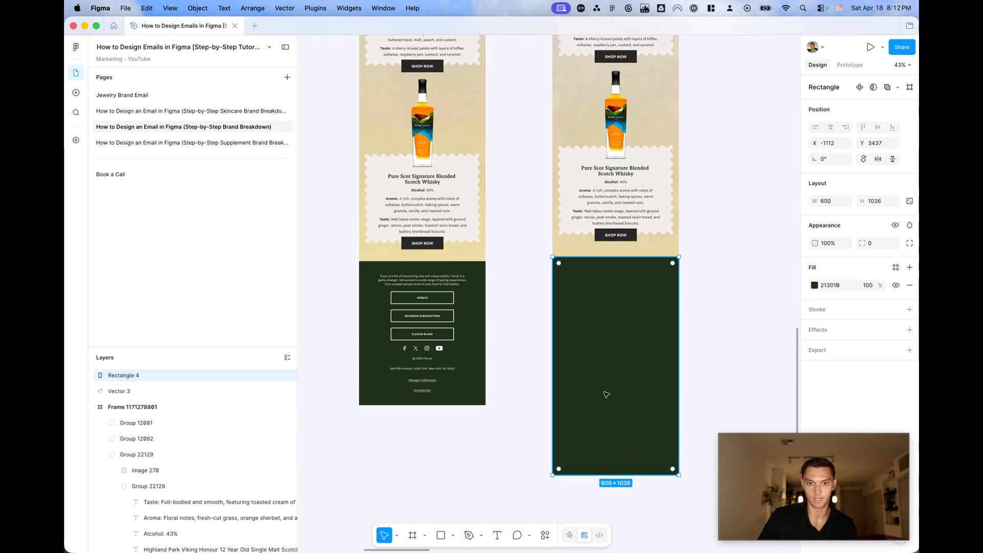
{"action": "left_click_drag", "start_coordinate": [655, 473], "coordinate": [651, 411]}
{"action": "left_click", "coordinate": [518, 384]}
Step: Examine the reference footer's text, social icons and outlined buttons, including their grouping, sizes and stroke settings
{"action": "scroll", "coordinate": [390, 336], "scroll_direction": "up", "scroll_amount": 5}
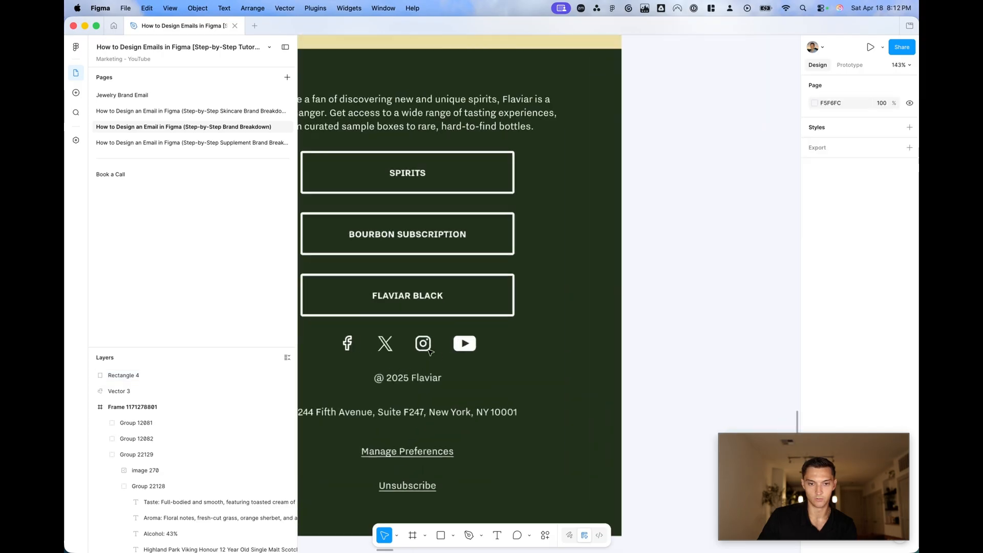
{"action": "scroll", "coordinate": [429, 350], "scroll_direction": "down", "scroll_amount": 1}
{"action": "left_click", "coordinate": [424, 198]}
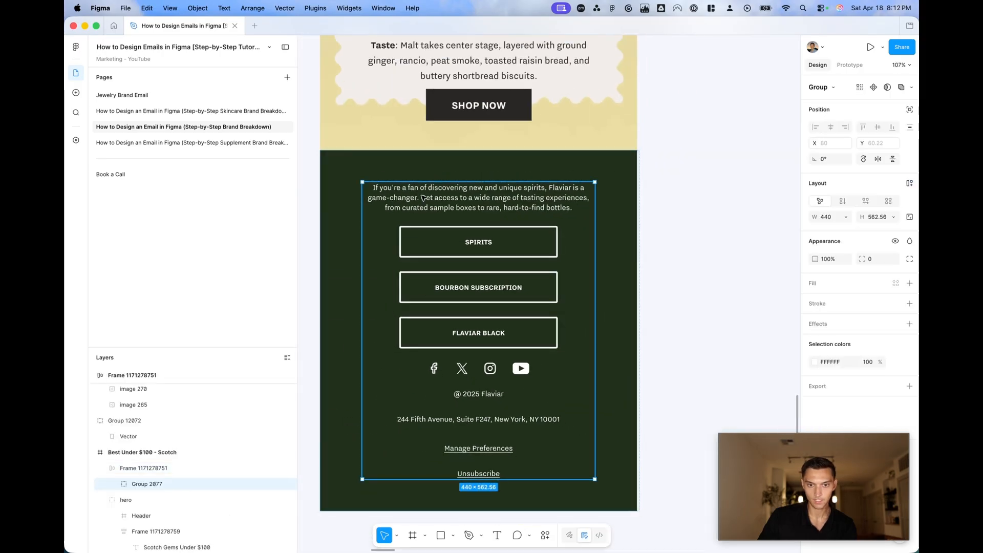
{"action": "scroll", "coordinate": [439, 358], "scroll_direction": "up", "scroll_amount": 5}
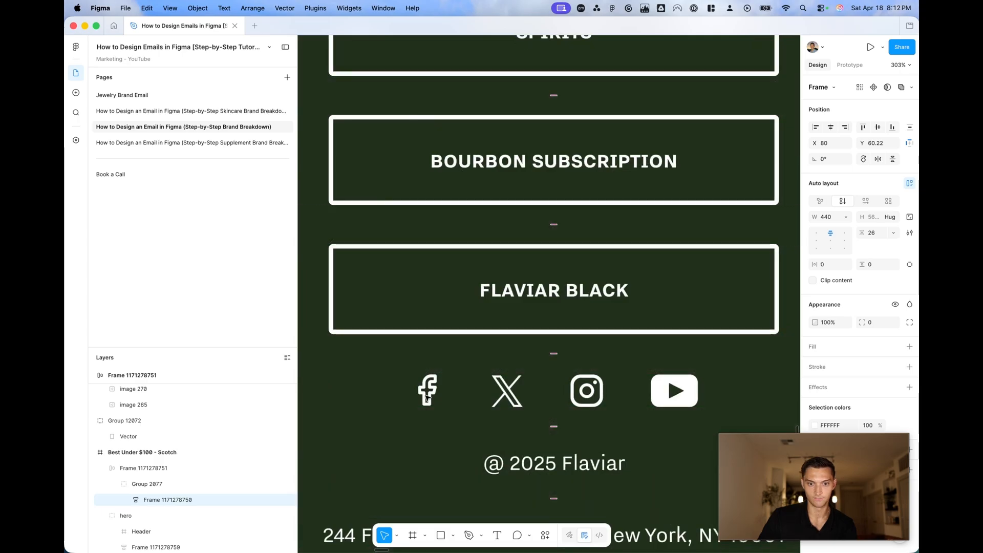
{"action": "left_click", "coordinate": [427, 397]}
{"action": "scroll", "coordinate": [506, 392], "scroll_direction": "down", "scroll_amount": 10}
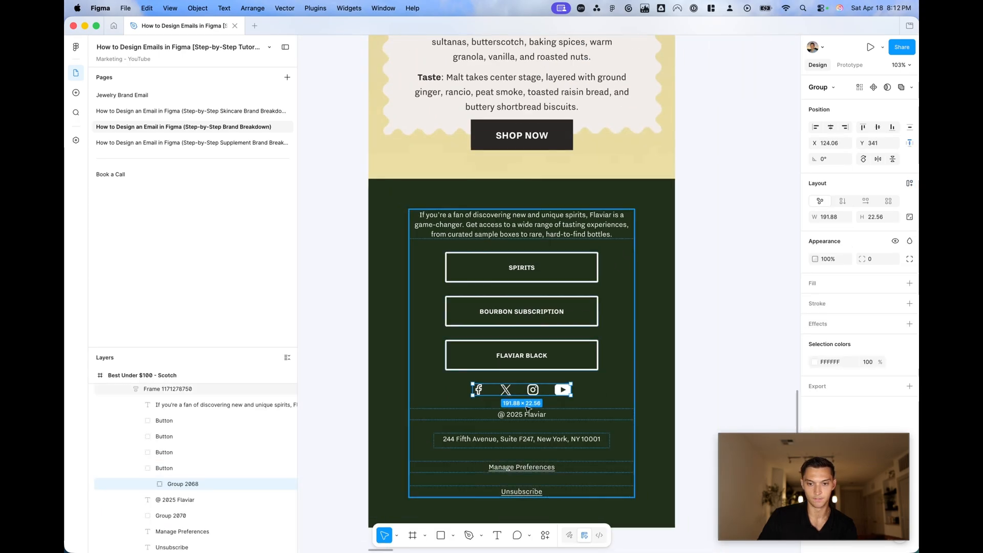
{"action": "left_click", "coordinate": [533, 204]}
{"action": "scroll", "coordinate": [533, 205], "scroll_direction": "down", "scroll_amount": 3}
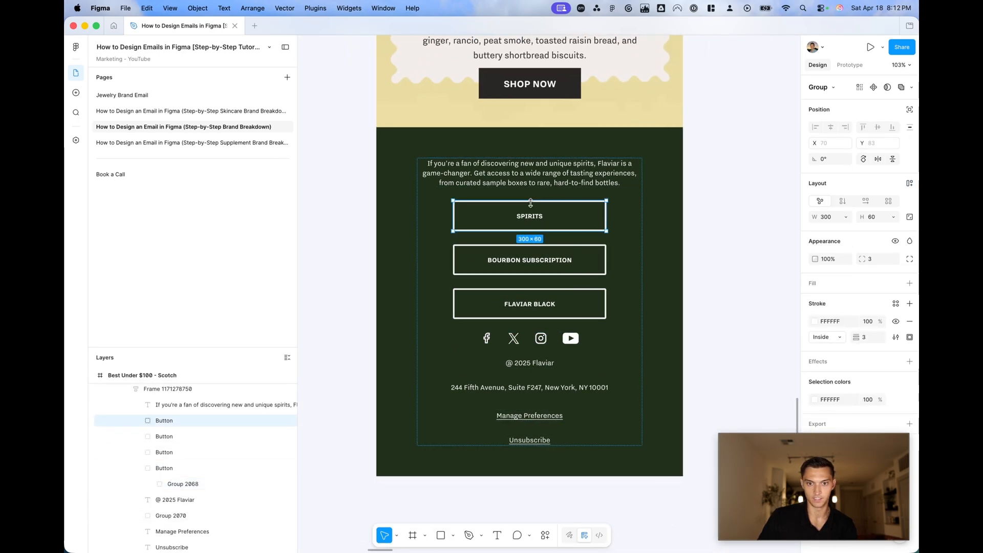
{"action": "scroll", "coordinate": [534, 206], "scroll_direction": "left", "scroll_amount": 3}
Step: Duplicate the reference Pure Scot card's 200 × 60 SHOP NOW button onto the empty canvas beside the reference email
{"action": "left_click", "coordinate": [595, 154]}
{"action": "left_click", "coordinate": [578, 152], "text": "super"}
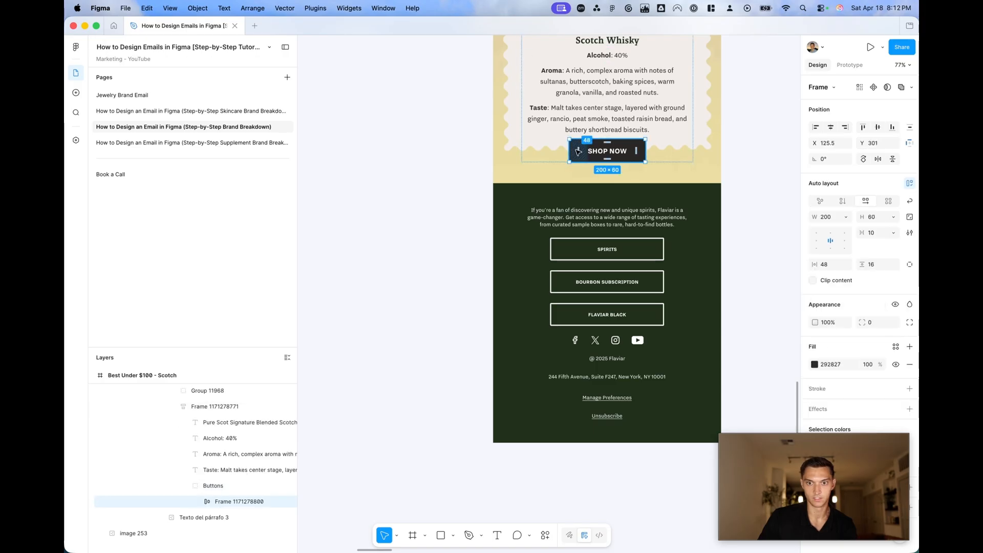
{"action": "left_click_drag", "start_coordinate": [576, 149], "coordinate": [348, 255]}
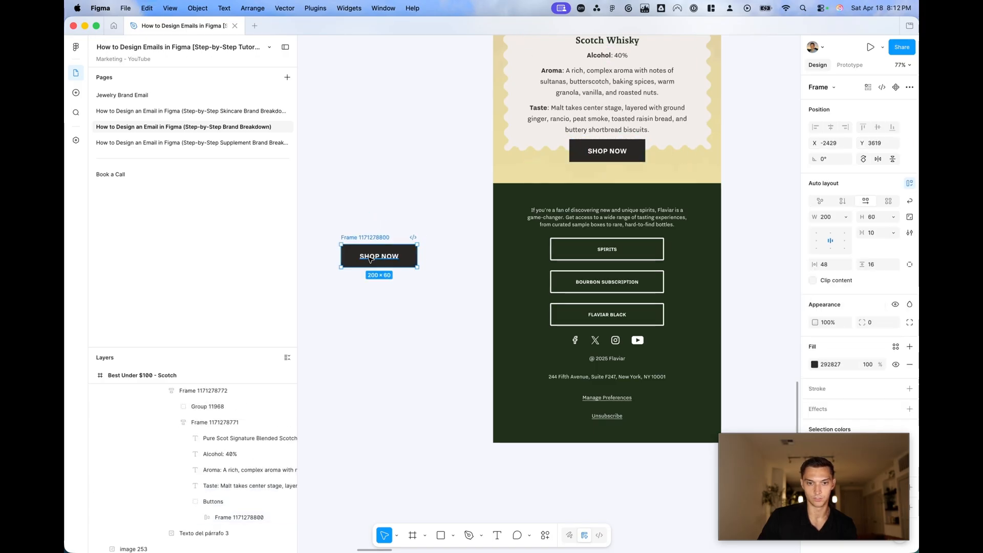
{"action": "scroll", "coordinate": [726, 284], "scroll_direction": "down", "scroll_amount": 2}
Step: Add a 1 px white (FFFFFF) inside stroke to the duplicated SHOP NOW button and move it onto the new email's green footer
{"action": "left_click_drag", "start_coordinate": [864, 469], "coordinate": [711, 465]}
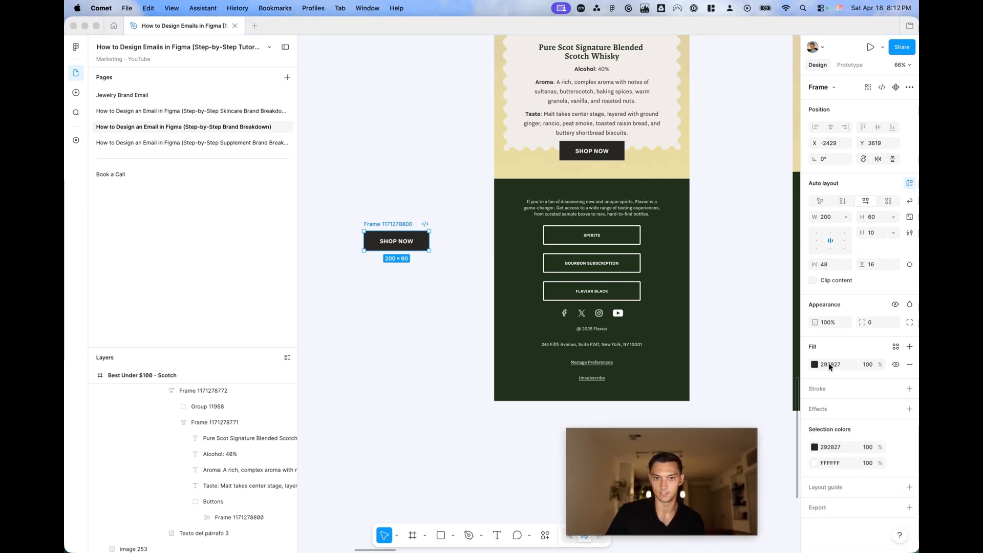
{"action": "left_click", "coordinate": [911, 394]}
{"action": "left_click", "coordinate": [910, 390]}
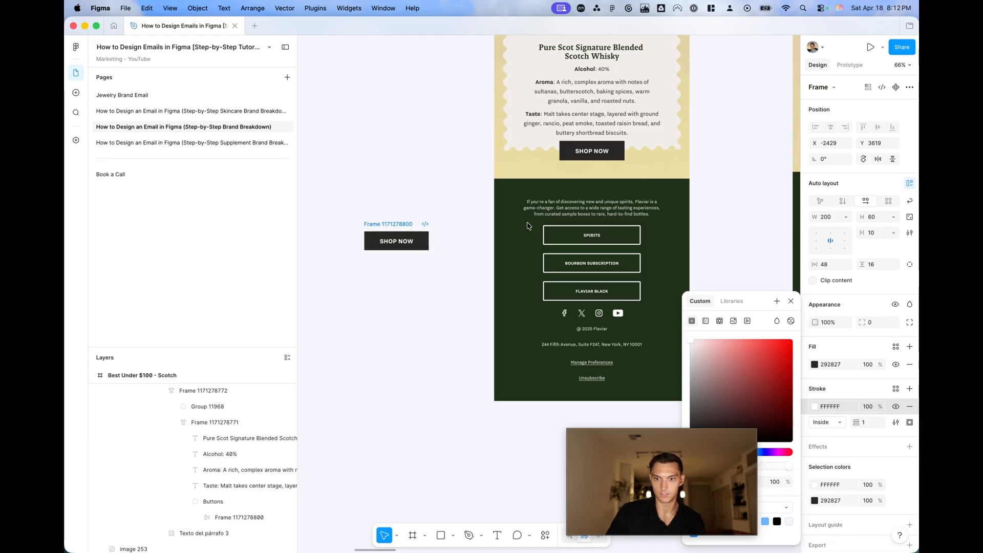
{"action": "left_click_drag", "start_coordinate": [395, 224], "coordinate": [660, 219]}
{"action": "scroll", "coordinate": [659, 217], "scroll_direction": "right", "scroll_amount": 5}
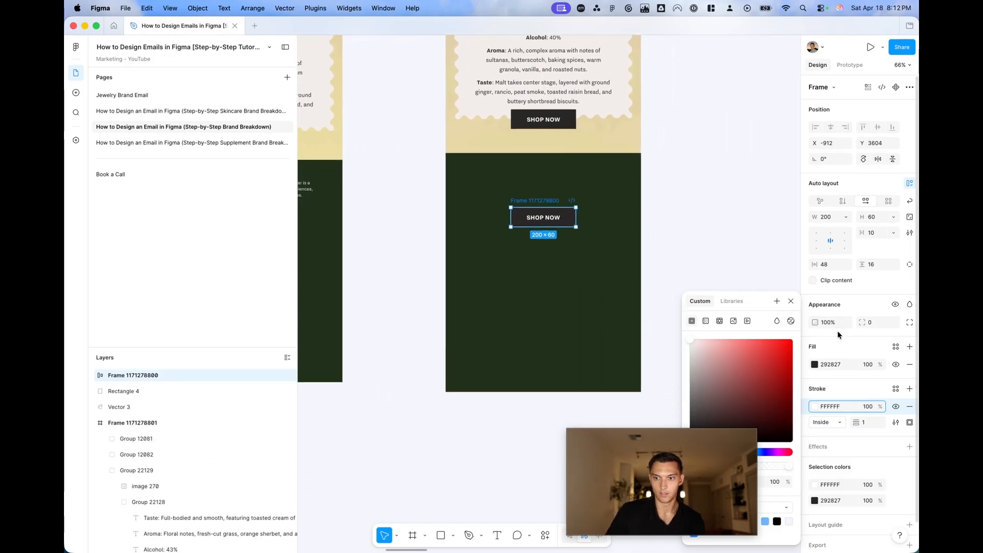
Step: Remove the footer button's dark fill and widen it to 320 px
{"action": "left_click", "coordinate": [910, 364]}
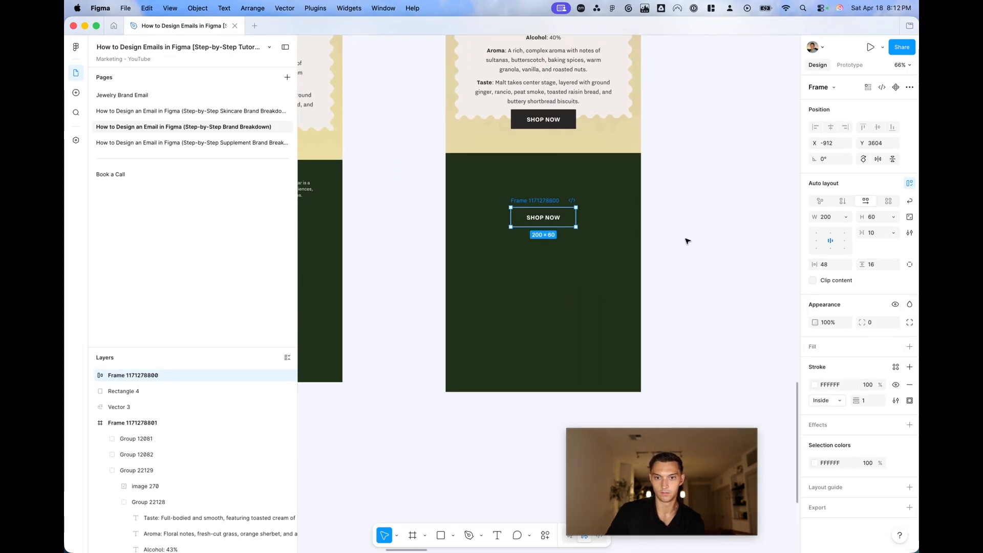
{"action": "left_click_drag", "start_coordinate": [577, 218], "coordinate": [614, 218]}
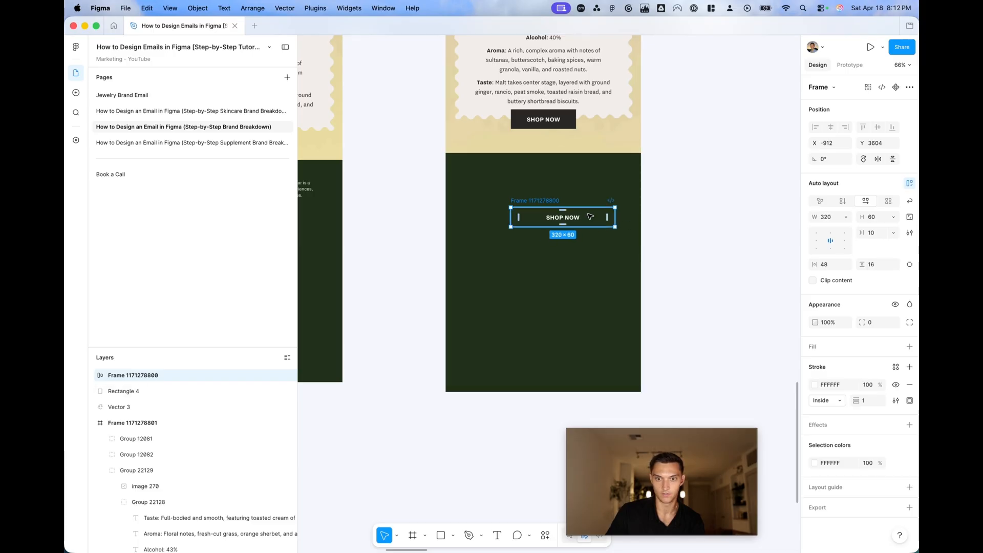
Step: Centre the outlined button in the green footer and stack two copies of it beneath
{"action": "left_click_drag", "start_coordinate": [548, 201], "coordinate": [500, 233]}
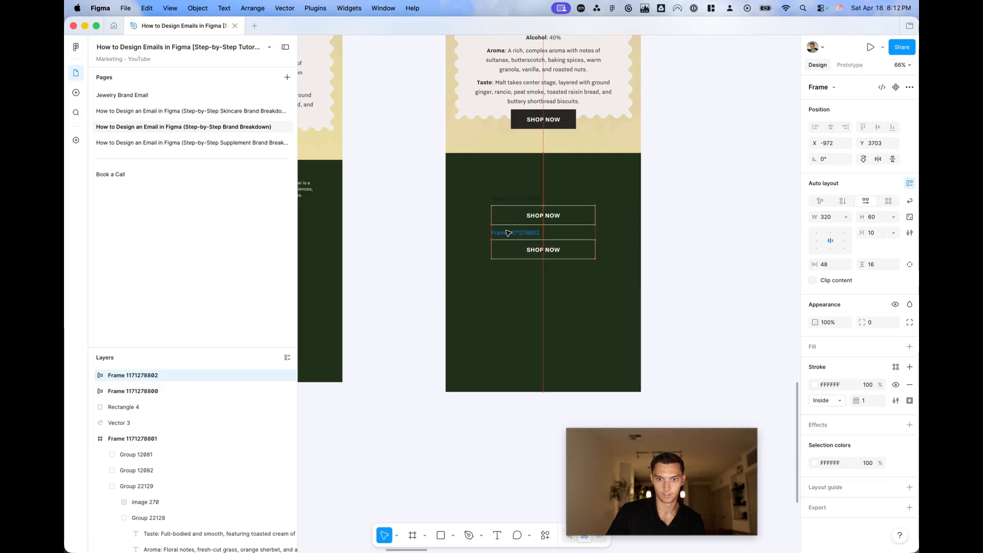
{"action": "key", "text": "super+d"}
{"action": "left_click_drag", "start_coordinate": [676, 232], "coordinate": [514, 266]}
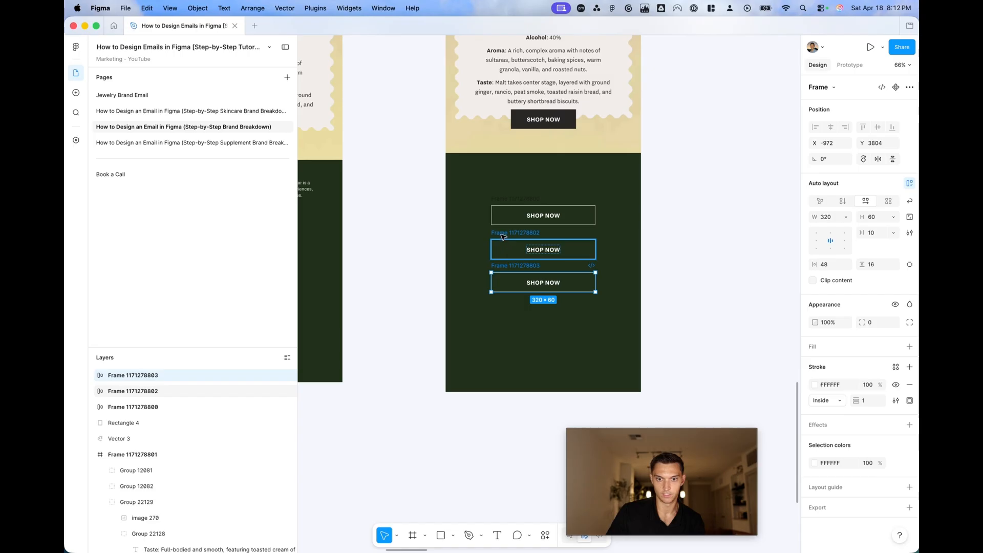
Step: Combine the three outlined buttons in a vertical auto layout with a 36 px gap and centre the stack lower in the footer
{"action": "left_click", "coordinate": [503, 236], "text": "shift"}
{"action": "left_click", "coordinate": [505, 199], "text": "shift"}
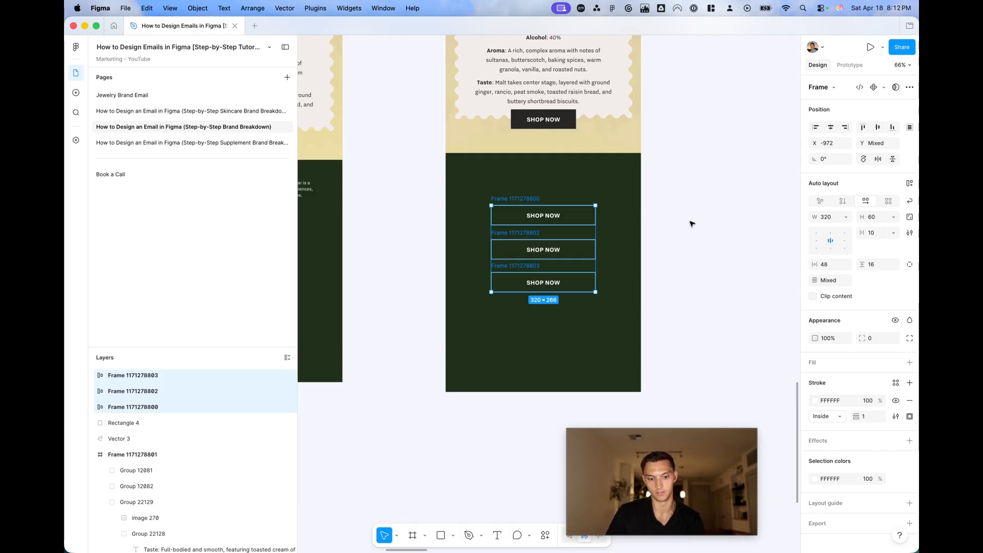
{"action": "key", "text": "shift+a"}
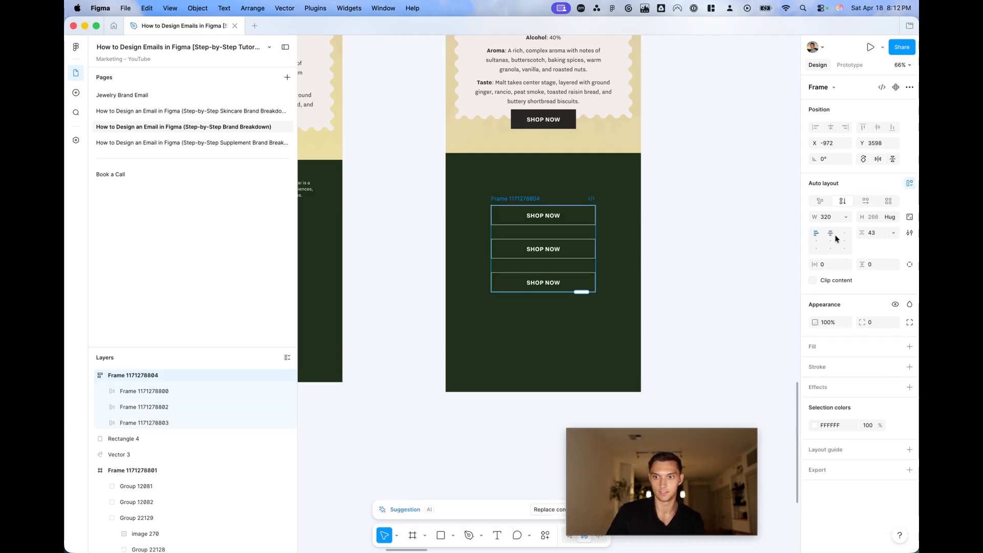
{"action": "mouse_move", "coordinate": [862, 232]}
{"action": "left_mouse_down"}
{"action": "mouse_move", "coordinate": [871, 234]}
{"action": "mouse_move", "coordinate": [849, 238]}
{"action": "left_mouse_up"}
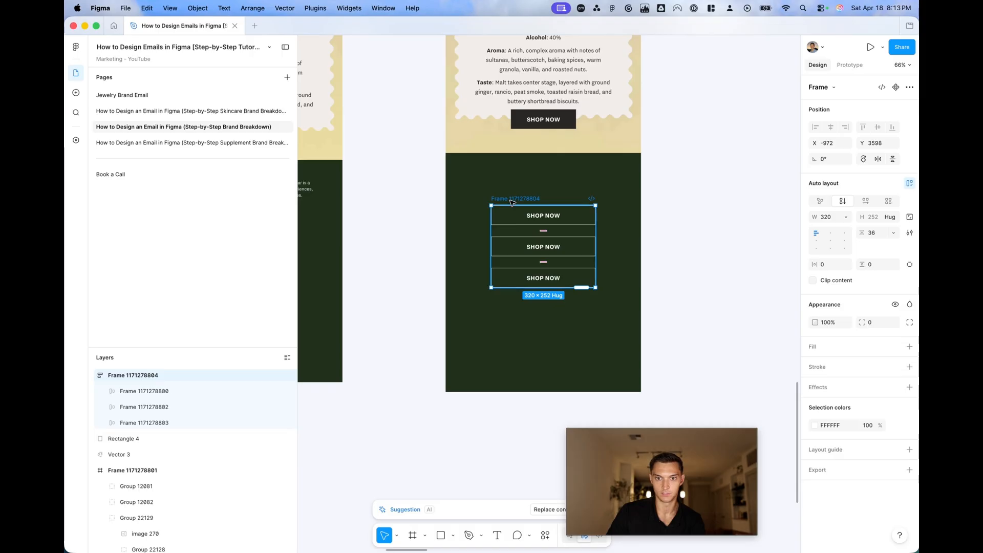
{"action": "left_click_drag", "start_coordinate": [523, 205], "coordinate": [512, 206]}
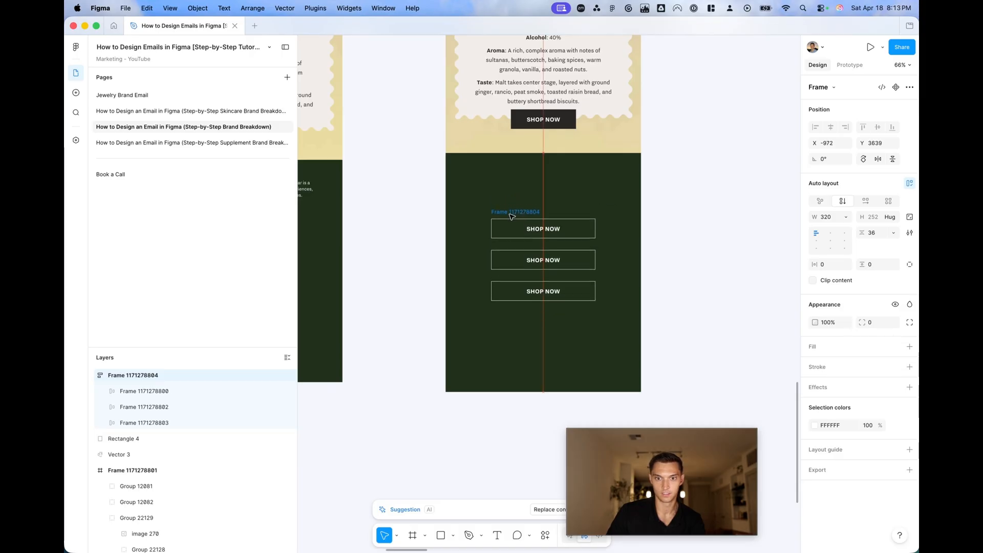
{"action": "left_click", "coordinate": [699, 232]}
Step: Find the Frequently Asked Questions board on the canvas and view its answer about exporting emails to Klaviyo and Mailchimp
{"action": "scroll", "coordinate": [706, 230], "scroll_direction": "down", "scroll_amount": 5}
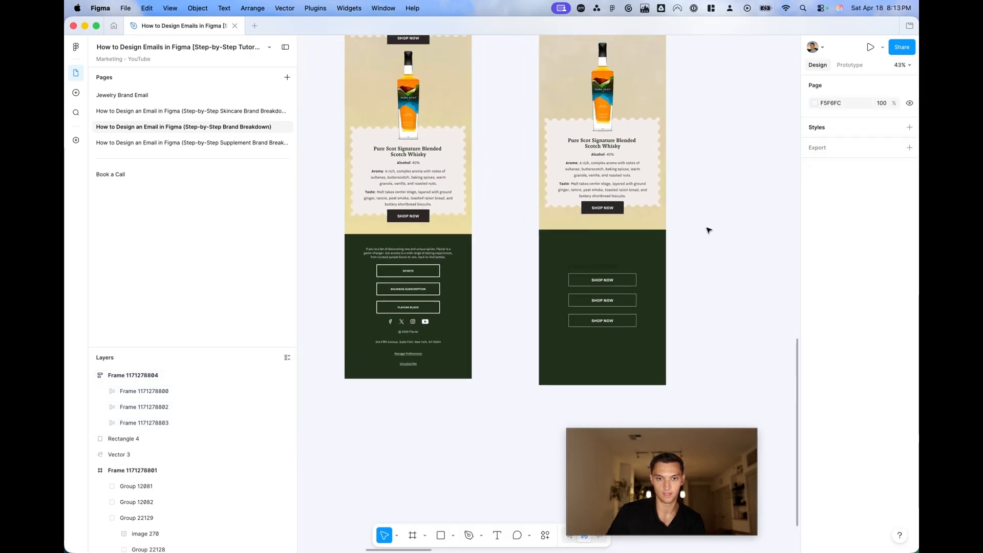
{"action": "scroll", "coordinate": [708, 230], "scroll_direction": "up", "scroll_amount": 1}
{"action": "scroll", "coordinate": [708, 230], "scroll_direction": "down", "scroll_amount": 3}
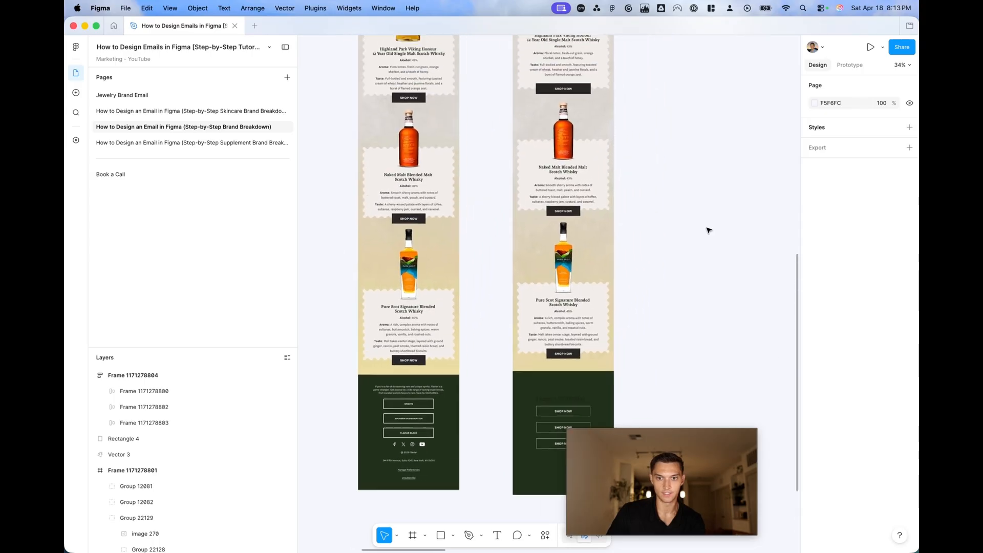
{"action": "scroll", "coordinate": [708, 230], "scroll_direction": "down", "scroll_amount": 3}
{"action": "scroll", "coordinate": [709, 231], "scroll_direction": "up", "scroll_amount": 8}
{"action": "scroll", "coordinate": [709, 231], "scroll_direction": "left", "scroll_amount": 5}
{"action": "scroll", "coordinate": [708, 231], "scroll_direction": "left", "scroll_amount": 2}
{"action": "scroll", "coordinate": [708, 230], "scroll_direction": "right", "scroll_amount": 15}
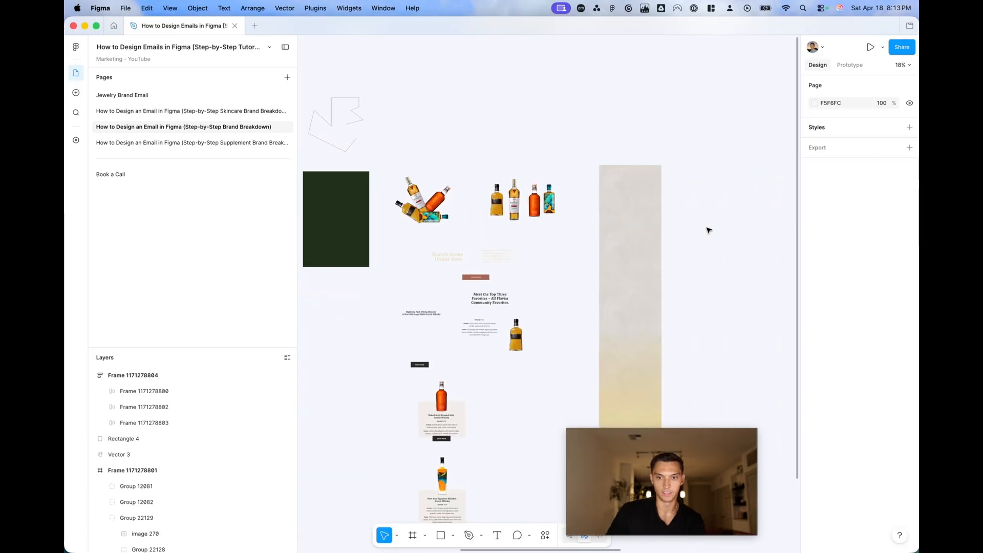
{"action": "scroll", "coordinate": [708, 230], "scroll_direction": "down", "scroll_amount": 2}
{"action": "scroll", "coordinate": [708, 231], "scroll_direction": "right", "scroll_amount": 10}
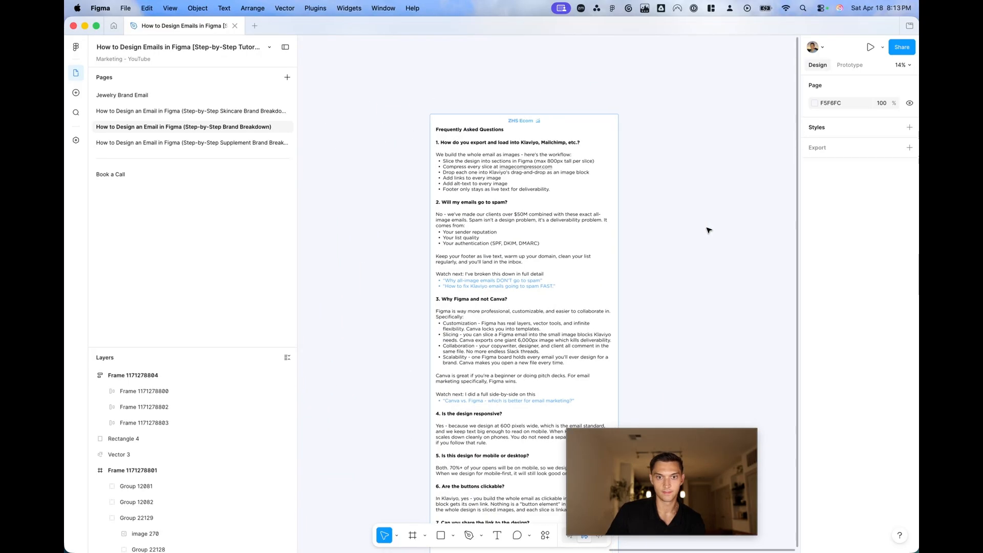
{"action": "scroll", "coordinate": [620, 175], "scroll_direction": "up", "scroll_amount": 5}
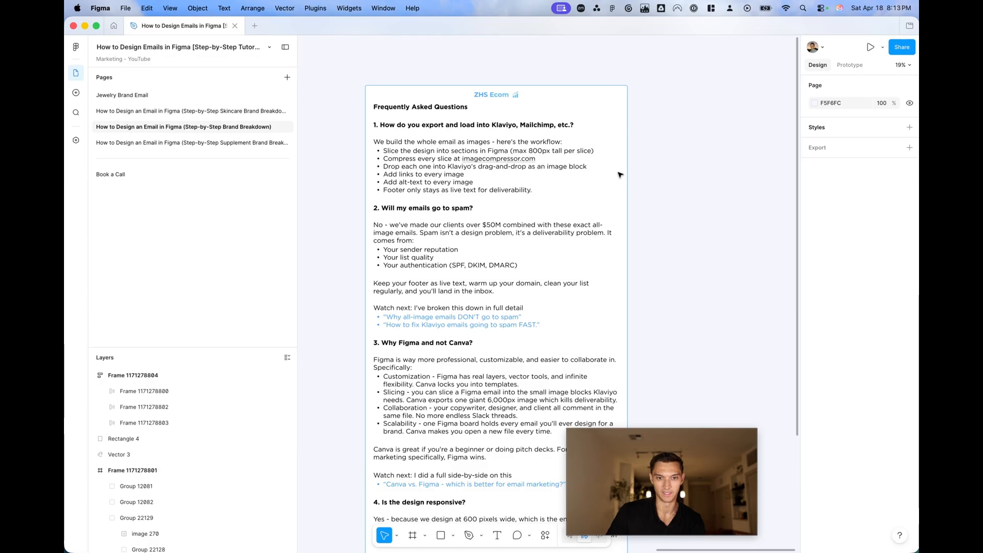
{"action": "left_click_drag", "start_coordinate": [683, 472], "coordinate": [821, 480]}
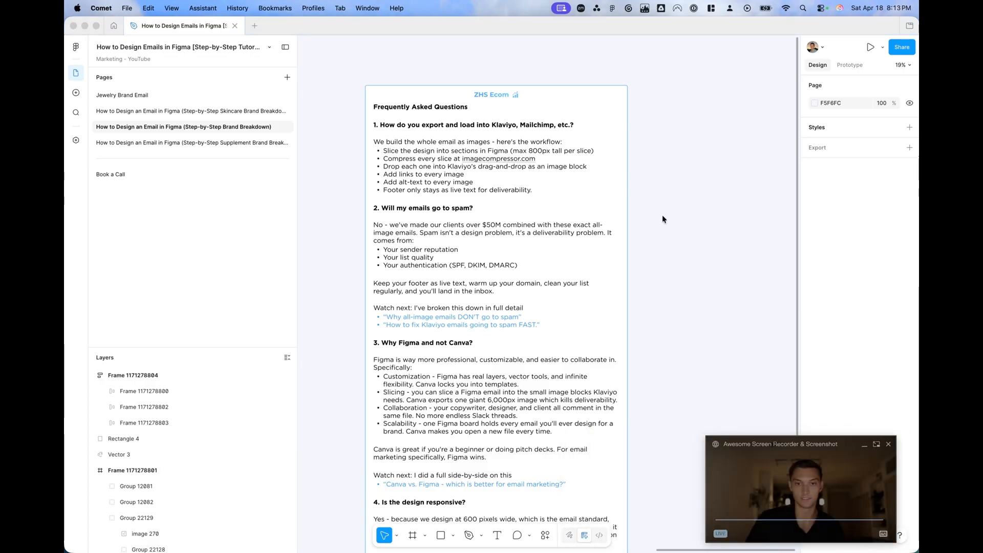
{"action": "left_click", "coordinate": [631, 184]}
{"action": "scroll", "coordinate": [646, 185], "scroll_direction": "up", "scroll_amount": 2}
{"action": "scroll", "coordinate": [563, 174], "scroll_direction": "right", "scroll_amount": 1}
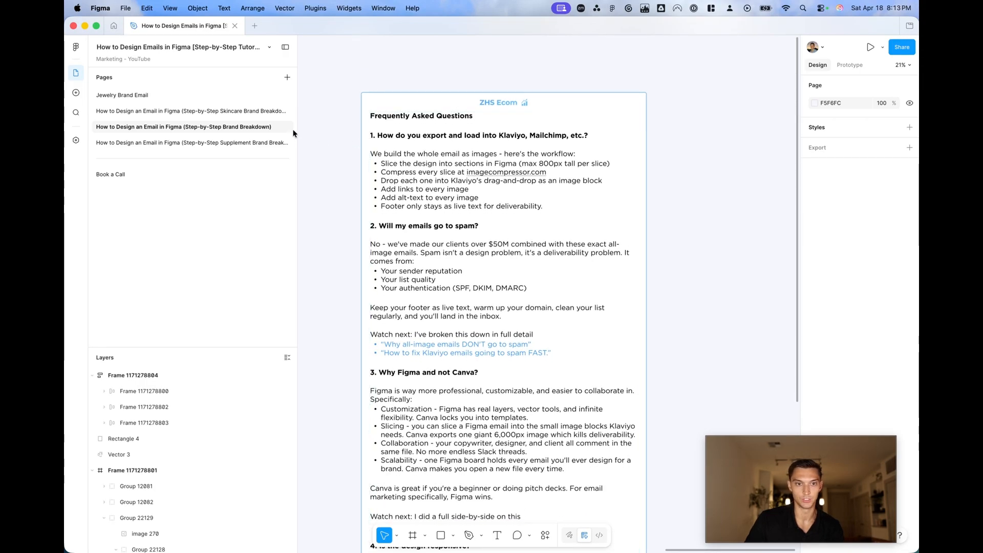
{"action": "left_click_drag", "start_coordinate": [296, 129], "coordinate": [207, 123]}
{"action": "scroll", "coordinate": [430, 152], "scroll_direction": "right", "scroll_amount": 2}
{"action": "scroll", "coordinate": [430, 152], "scroll_direction": "down", "scroll_amount": 2}
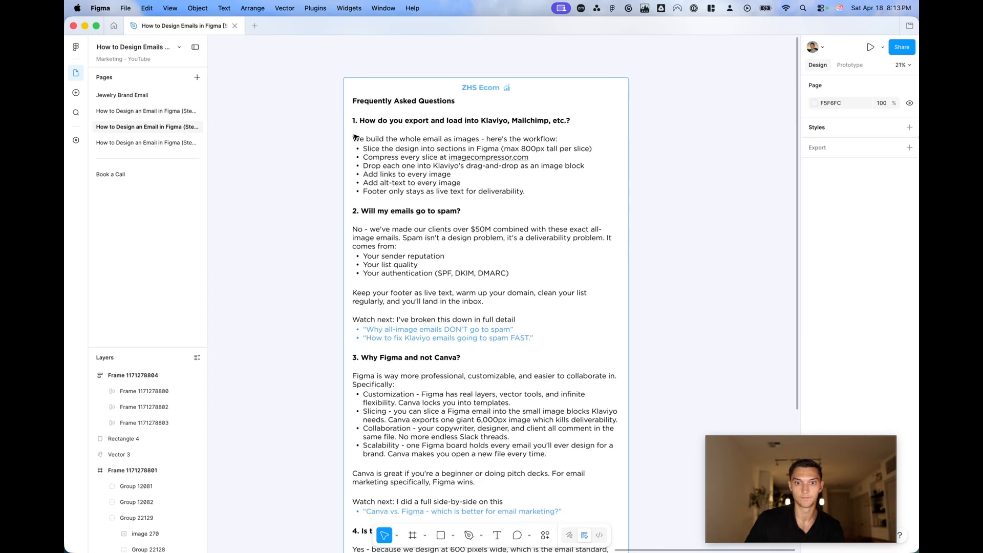
Step: Highlight the FAQ's workflow lines about slicing the design into sections and compressing each slice
{"action": "left_click", "coordinate": [430, 153]}
{"action": "double_click", "coordinate": [430, 152]}
{"action": "left_click", "coordinate": [421, 148]}
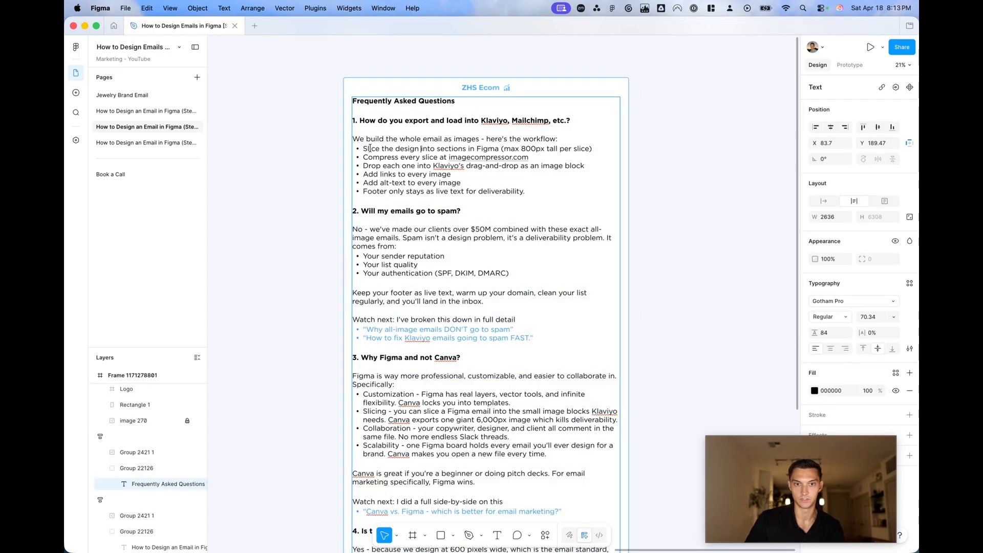
{"action": "triple_click", "coordinate": [374, 148]}
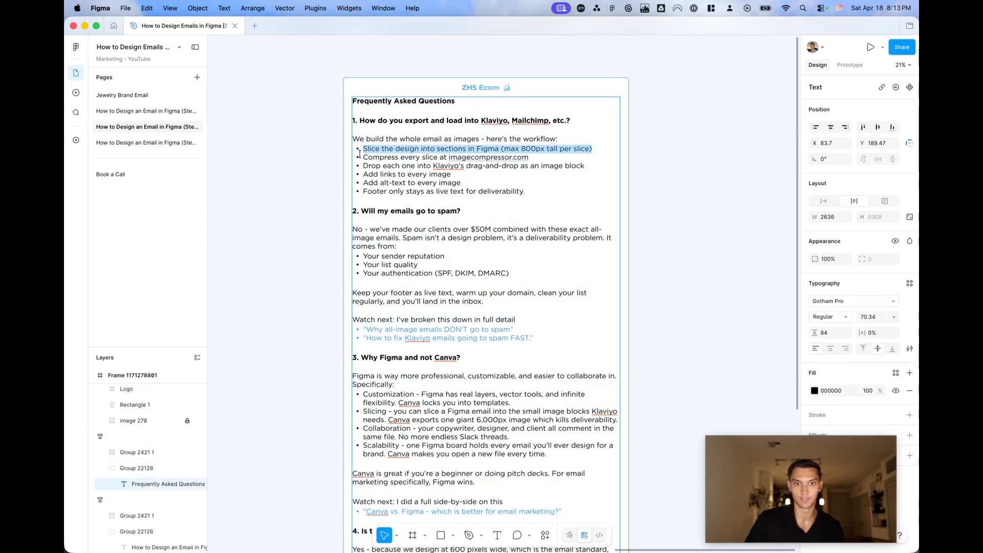
{"action": "triple_click", "coordinate": [597, 156]}
{"action": "left_click_drag", "start_coordinate": [586, 155], "coordinate": [343, 147]}
{"action": "left_click", "coordinate": [311, 197]}
Step: Return to the reference email and lock its frame, Best Under $100 - Scotch
{"action": "scroll", "coordinate": [311, 197], "scroll_direction": "left", "scroll_amount": 5}
{"action": "scroll", "coordinate": [311, 197], "scroll_direction": "down", "scroll_amount": 5}
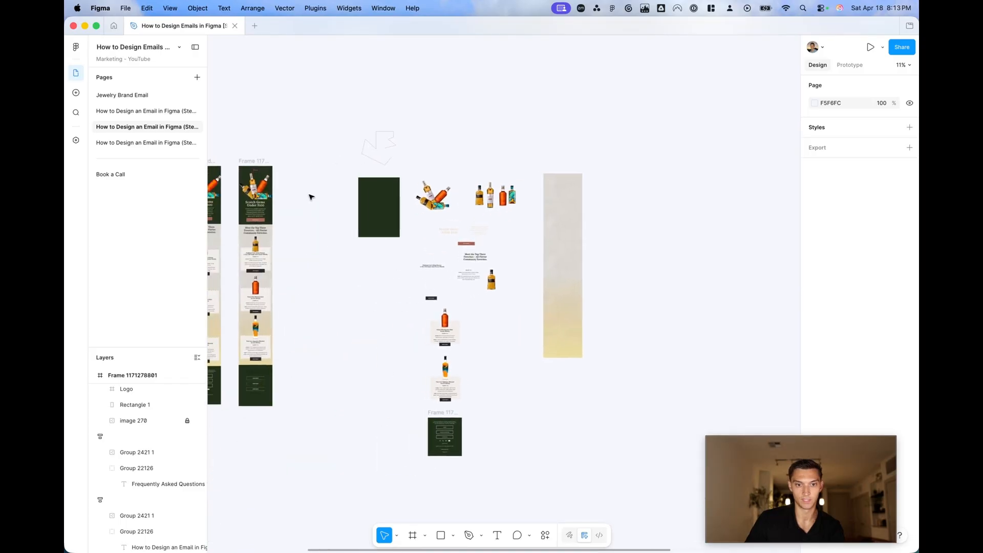
{"action": "scroll", "coordinate": [311, 197], "scroll_direction": "left", "scroll_amount": 5}
{"action": "scroll", "coordinate": [402, 105], "scroll_direction": "up", "scroll_amount": 5}
{"action": "left_click", "coordinate": [393, 121]}
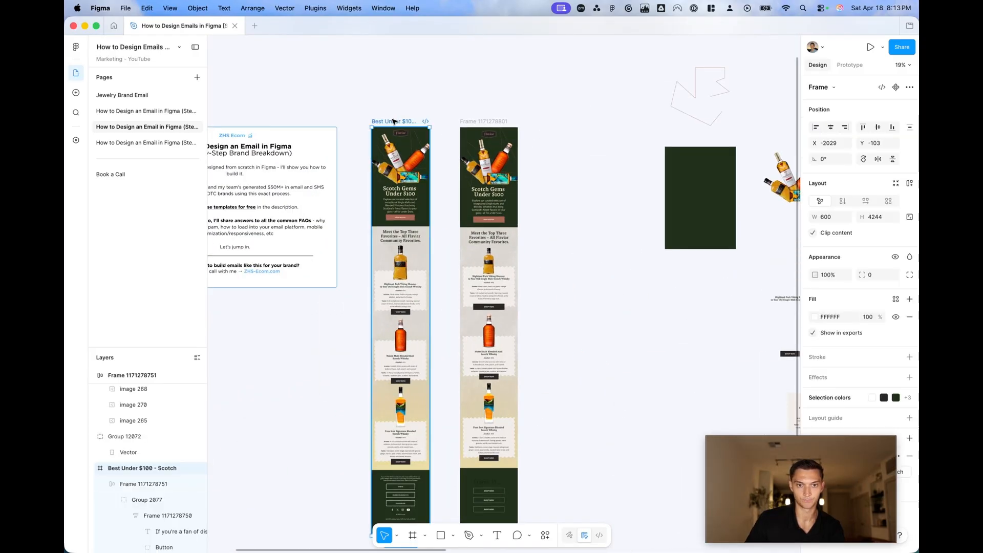
{"action": "scroll", "coordinate": [394, 121], "scroll_direction": "down", "scroll_amount": 3}
{"action": "scroll", "coordinate": [393, 122], "scroll_direction": "left", "scroll_amount": 2}
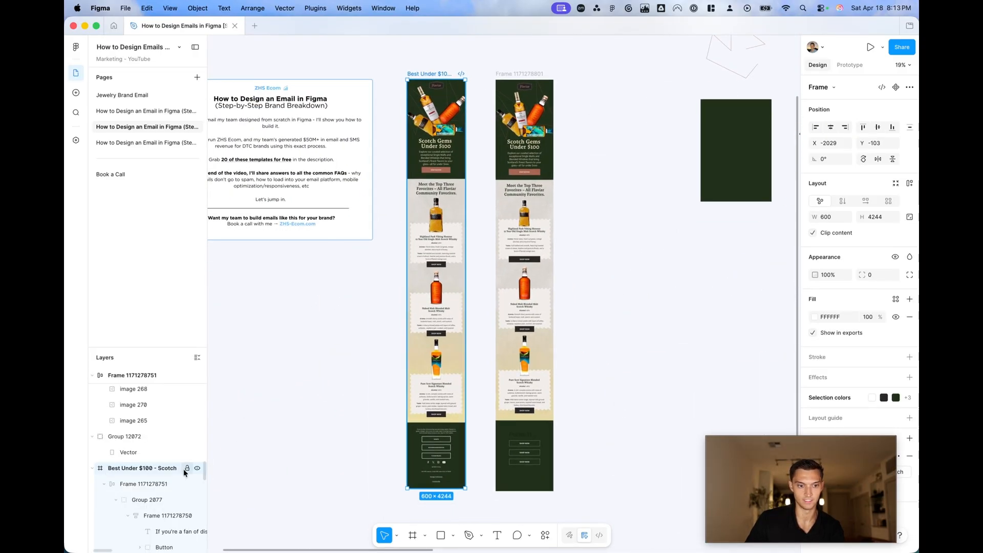
{"action": "left_click", "coordinate": [186, 468]}
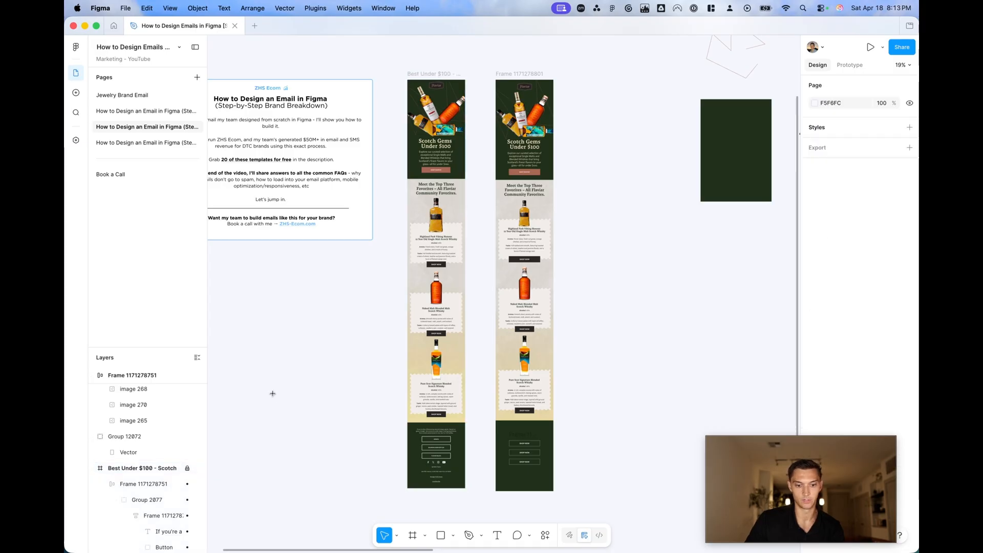
Step: Draw a slice over the reference email's dark green hero section and fit it to the email's edges at 600 × 1028
{"action": "key", "text": "s"}
{"action": "scroll", "coordinate": [324, 329], "scroll_direction": "up", "scroll_amount": 5}
{"action": "scroll", "coordinate": [333, 326], "scroll_direction": "up", "scroll_amount": 5}
{"action": "mouse_move", "coordinate": [343, 218]}
{"action": "left_mouse_down"}
{"action": "mouse_move", "coordinate": [533, 464]}
{"action": "mouse_move", "coordinate": [575, 281]}
{"action": "mouse_move", "coordinate": [555, 461]}
{"action": "mouse_move", "coordinate": [535, 418]}
{"action": "mouse_move", "coordinate": [527, 454]}
{"action": "left_mouse_up"}
{"action": "scroll", "coordinate": [533, 463], "scroll_direction": "down", "scroll_amount": 1}
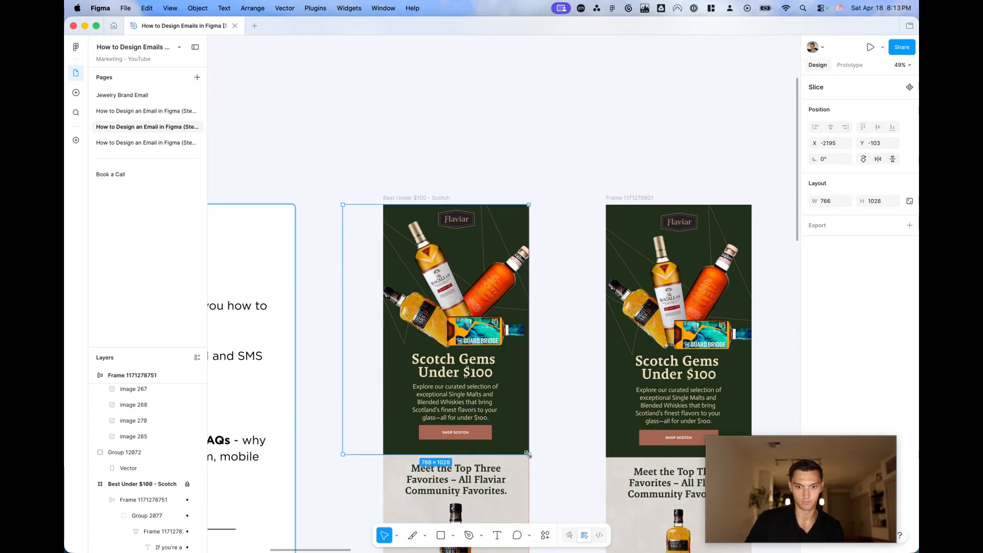
{"action": "left_click_drag", "start_coordinate": [343, 204], "coordinate": [383, 205]}
{"action": "left_click_drag", "start_coordinate": [519, 450], "coordinate": [547, 454]}
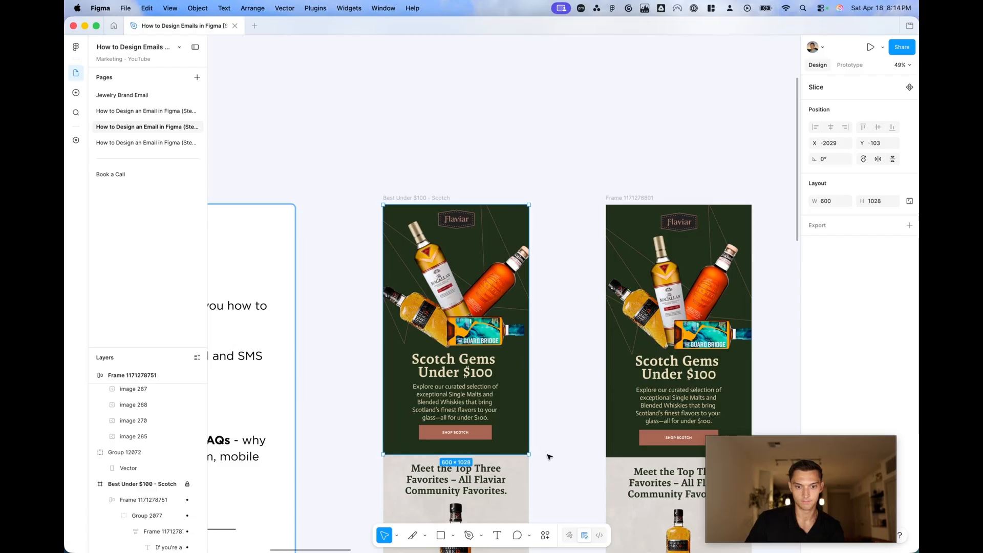
Step: Add a PNG export setting at 2x to the hero slice
{"action": "scroll", "coordinate": [549, 457], "scroll_direction": "down", "scroll_amount": 5}
{"action": "left_click", "coordinate": [910, 225]}
{"action": "left_click", "coordinate": [821, 275]}
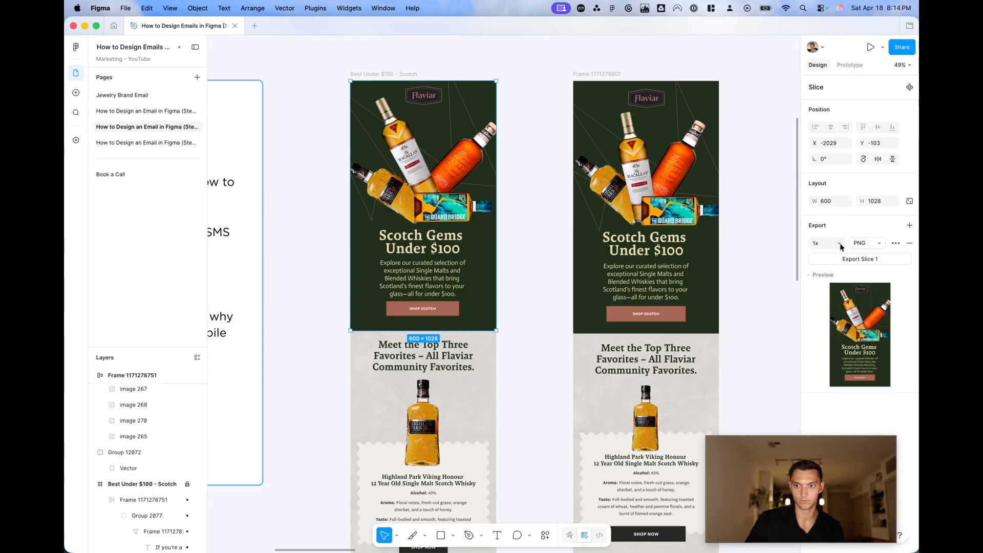
{"action": "left_click", "coordinate": [825, 243]}
{"action": "left_click", "coordinate": [825, 306]}
Step: Create a second slice, 600 × 941 with 2x PNG export, over the Meet the Top Three heading and Highland Park card
{"action": "key", "text": "super+d"}
{"action": "scroll", "coordinate": [542, 194], "scroll_direction": "down", "scroll_amount": 3}
{"action": "left_click_drag", "start_coordinate": [502, 80], "coordinate": [527, 425]}
{"action": "scroll", "coordinate": [512, 391], "scroll_direction": "up", "scroll_amount": 3}
{"action": "scroll", "coordinate": [512, 367], "scroll_direction": "up", "scroll_amount": 3}
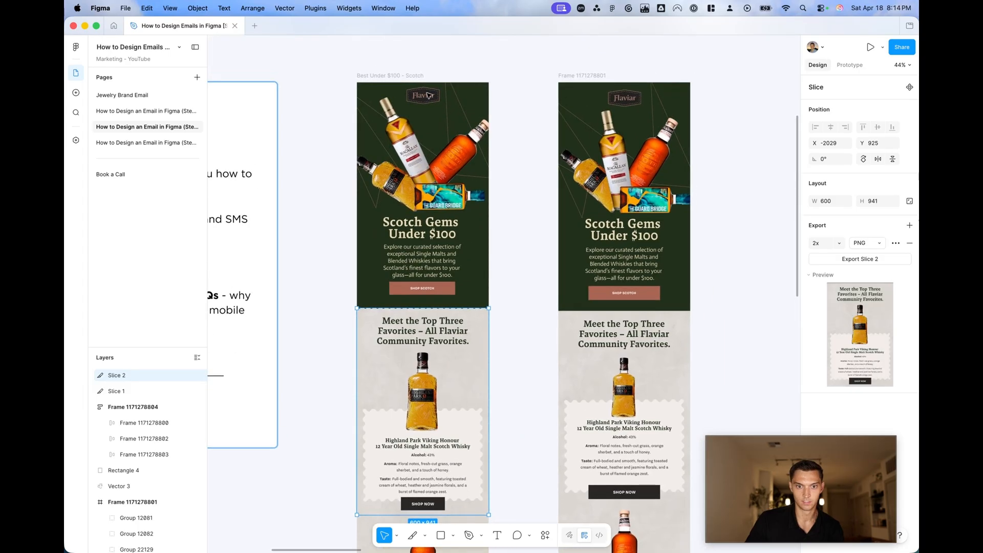
{"action": "scroll", "coordinate": [433, 196], "scroll_direction": "down", "scroll_amount": 8}
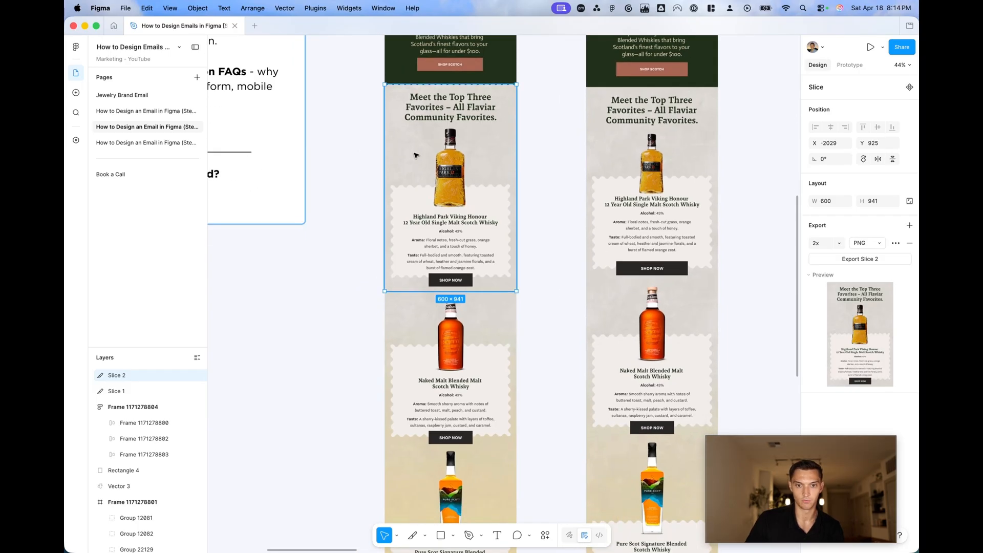
{"action": "scroll", "coordinate": [433, 142], "scroll_direction": "up", "scroll_amount": 3}
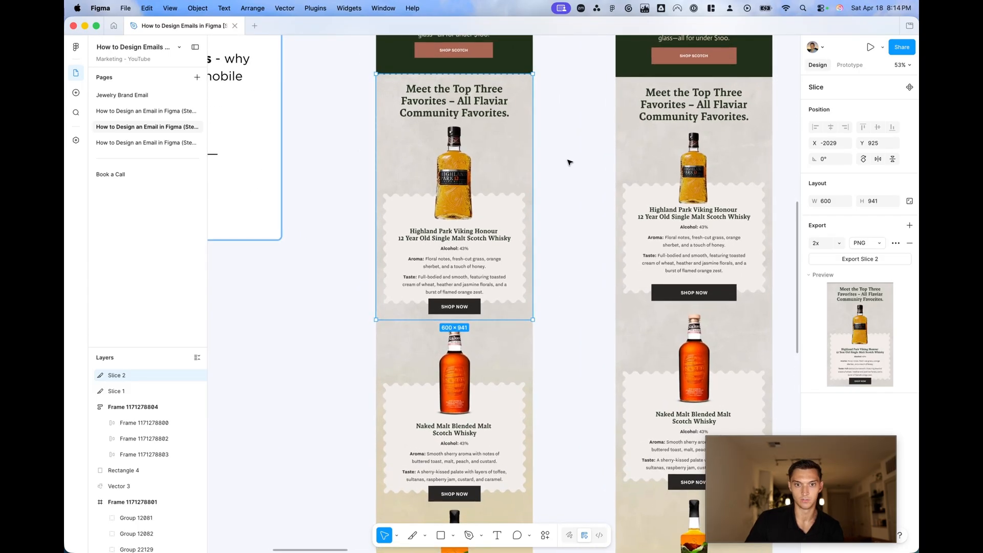
Step: Create a third slice, 600 × 715 with 2x PNG export, over the reference email's Naked Malt section and check its coverage
{"action": "key", "text": "s"}
{"action": "left_click_drag", "start_coordinate": [377, 321], "coordinate": [559, 411]}
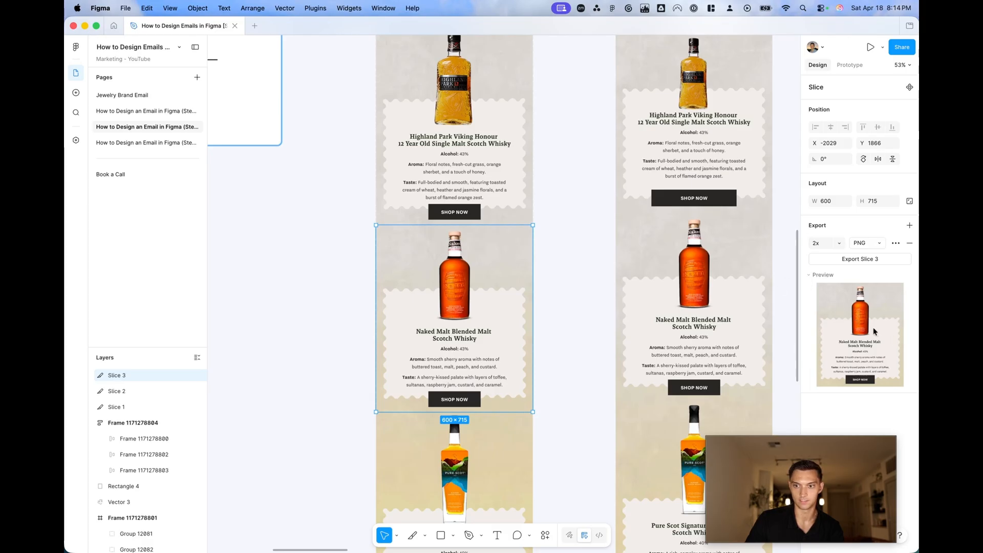
{"action": "scroll", "coordinate": [552, 275], "scroll_direction": "up", "scroll_amount": 5}
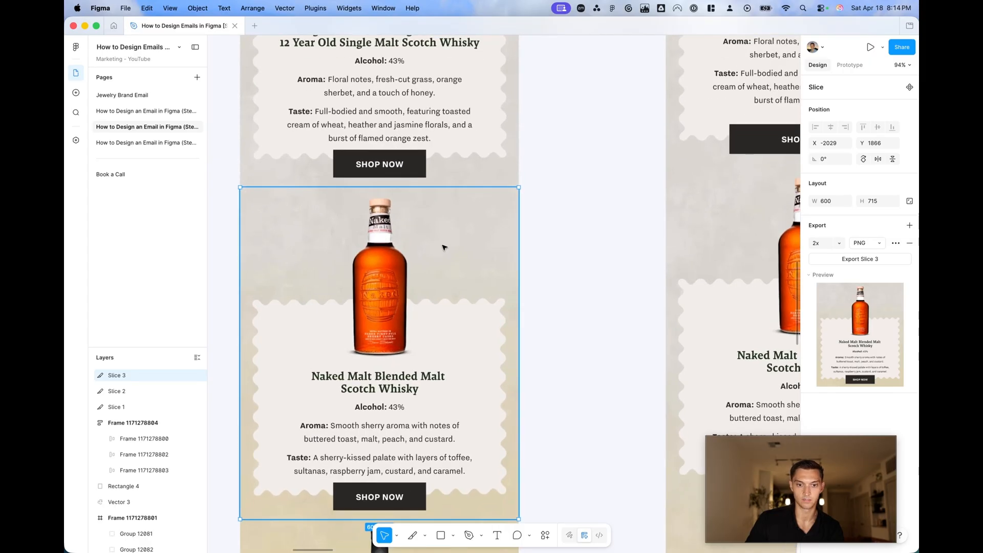
{"action": "scroll", "coordinate": [445, 247], "scroll_direction": "down", "scroll_amount": 4}
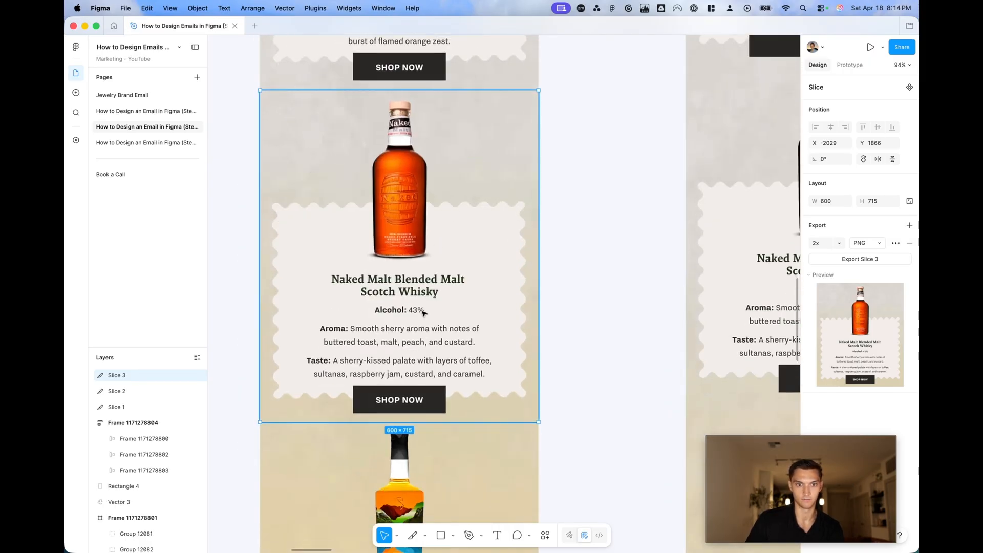
{"action": "scroll", "coordinate": [505, 312], "scroll_direction": "down", "scroll_amount": 10}
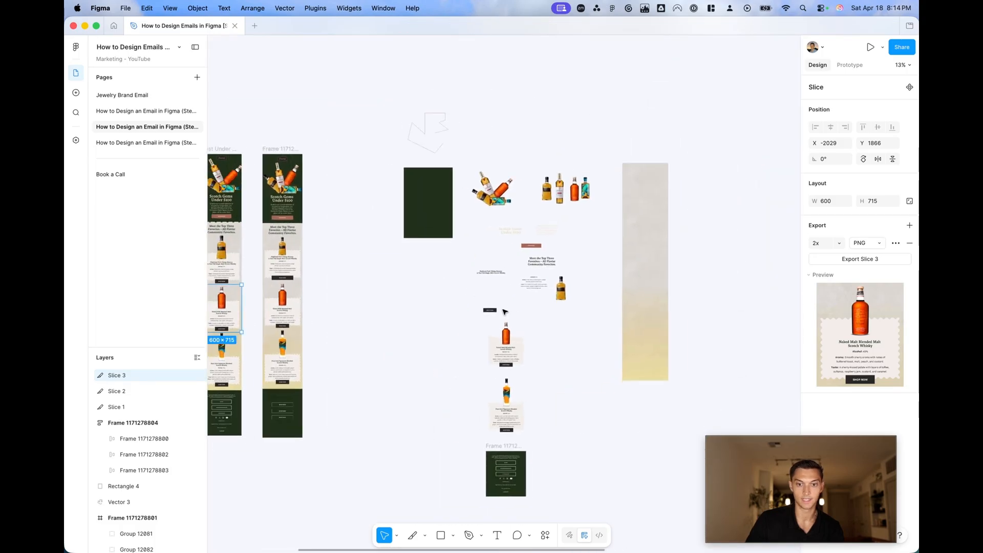
Step: Deselect the slice and examine the reference email's footer text, link buttons and social icons, alongside the overall layout of both emails
{"action": "scroll", "coordinate": [391, 354], "scroll_direction": "left", "scroll_amount": 5}
{"action": "scroll", "coordinate": [391, 354], "scroll_direction": "up", "scroll_amount": 10}
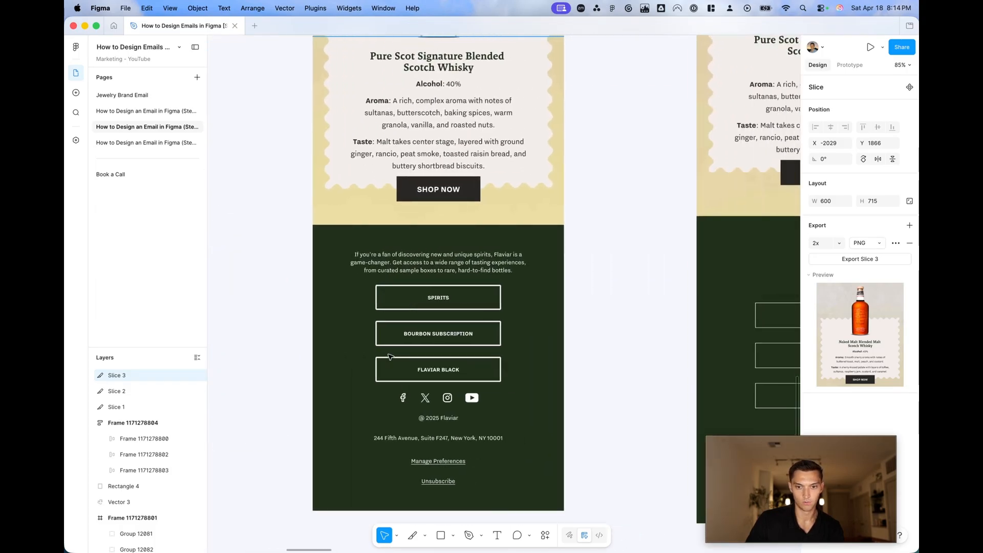
{"action": "scroll", "coordinate": [391, 356], "scroll_direction": "up", "scroll_amount": 3}
{"action": "key", "text": "Escape"}
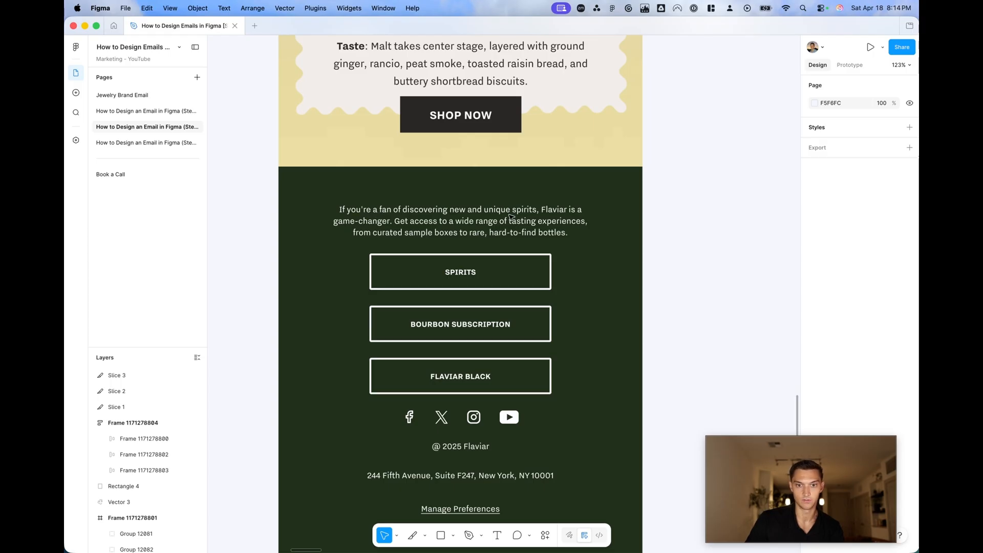
{"action": "scroll", "coordinate": [520, 224], "scroll_direction": "down", "scroll_amount": 3}
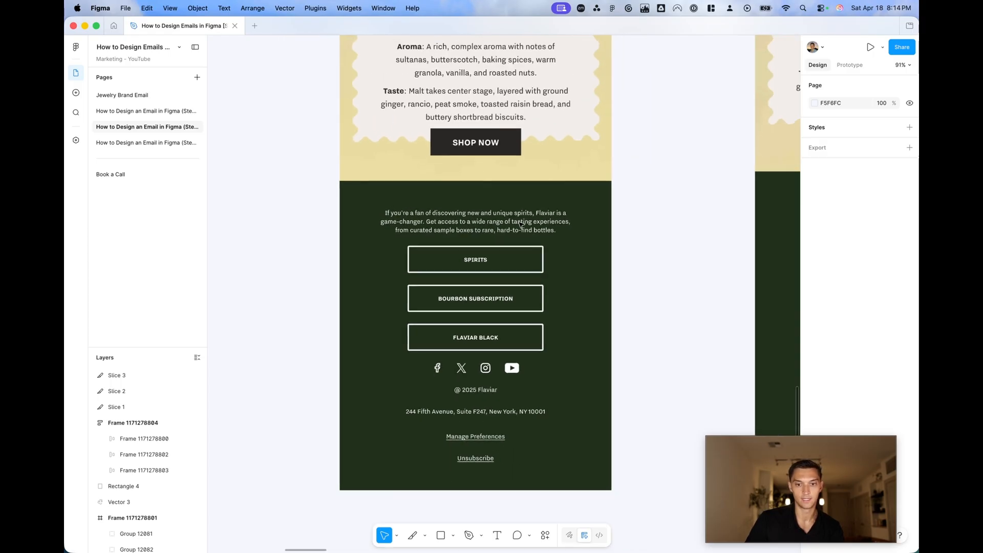
{"action": "scroll", "coordinate": [510, 417], "scroll_direction": "up", "scroll_amount": 2}
{"action": "scroll", "coordinate": [510, 417], "scroll_direction": "left", "scroll_amount": 2}
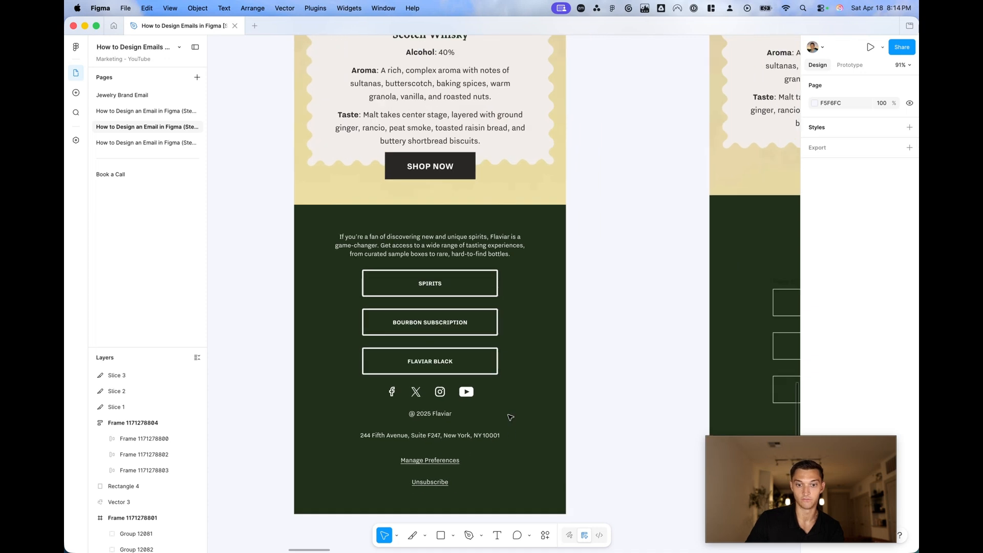
{"action": "scroll", "coordinate": [477, 351], "scroll_direction": "down", "scroll_amount": 5}
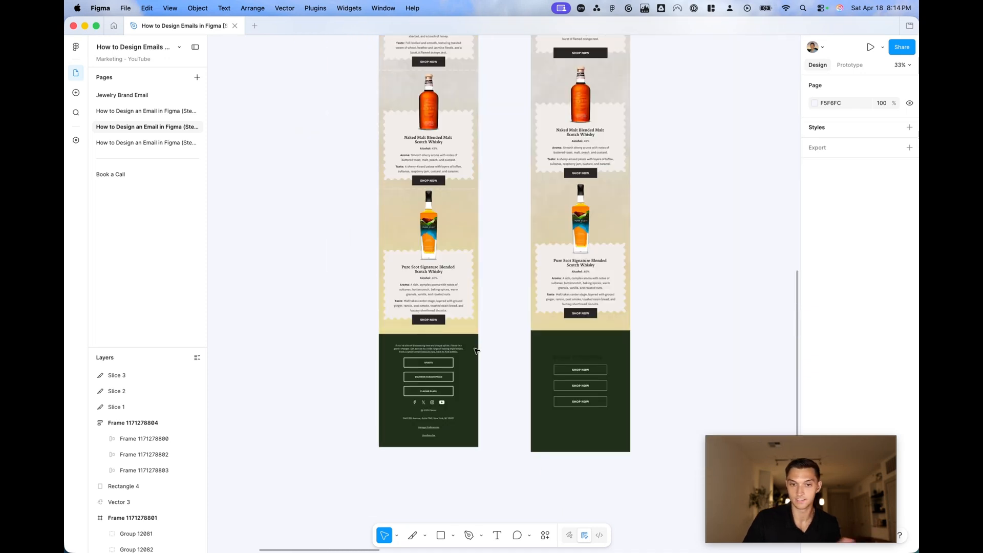
{"action": "scroll", "coordinate": [476, 340], "scroll_direction": "up", "scroll_amount": 6}
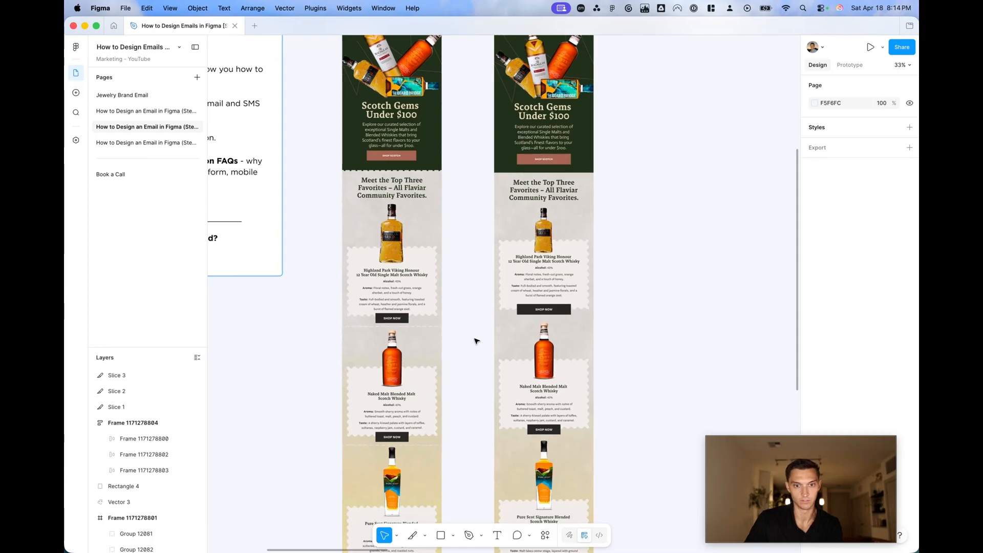
{"action": "scroll", "coordinate": [477, 339], "scroll_direction": "down", "scroll_amount": 3}
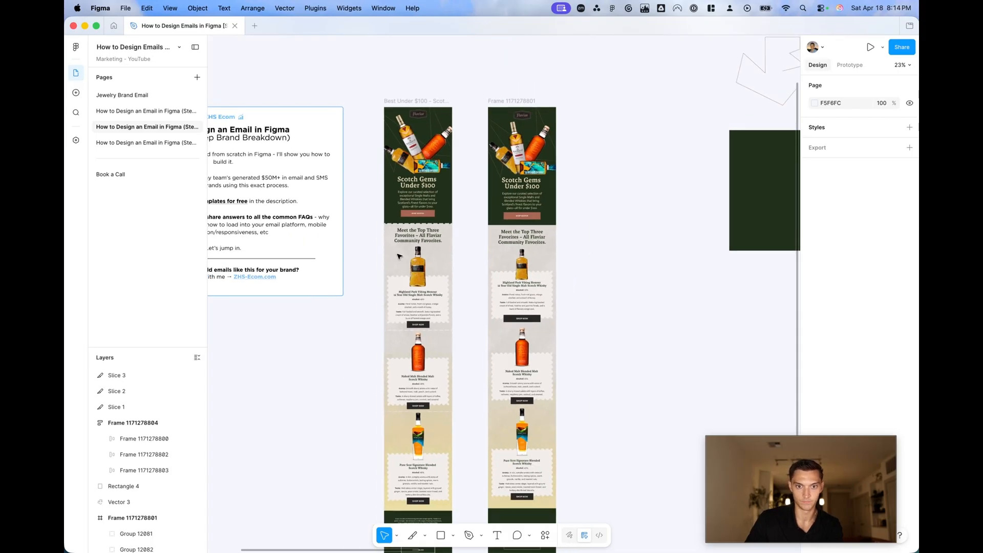
{"action": "scroll", "coordinate": [430, 256], "scroll_direction": "down", "scroll_amount": 8}
{"action": "scroll", "coordinate": [373, 252], "scroll_direction": "up", "scroll_amount": 5}
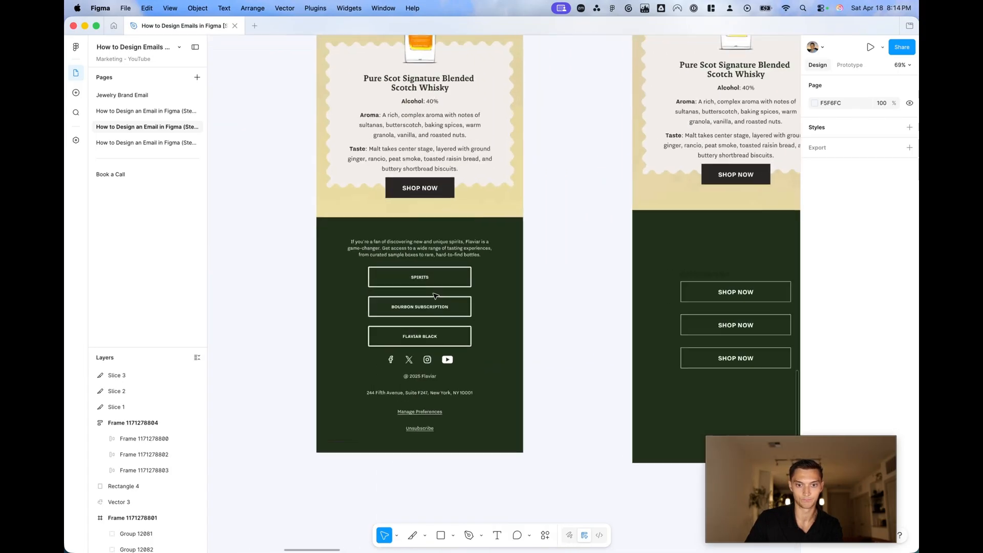
{"action": "scroll", "coordinate": [394, 316], "scroll_direction": "down", "scroll_amount": 10}
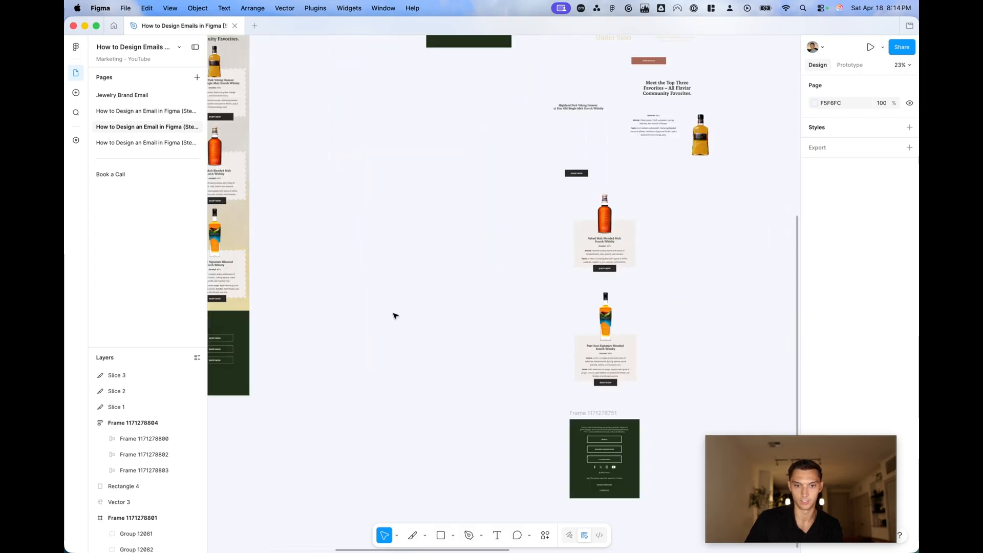
Step: Open the Frequently Asked Questions text and highlight the export workflow bullets in question 1, from slicing the design to the live-text footer
{"action": "scroll", "coordinate": [395, 315], "scroll_direction": "right", "scroll_amount": 10}
{"action": "scroll", "coordinate": [402, 268], "scroll_direction": "up", "scroll_amount": 5}
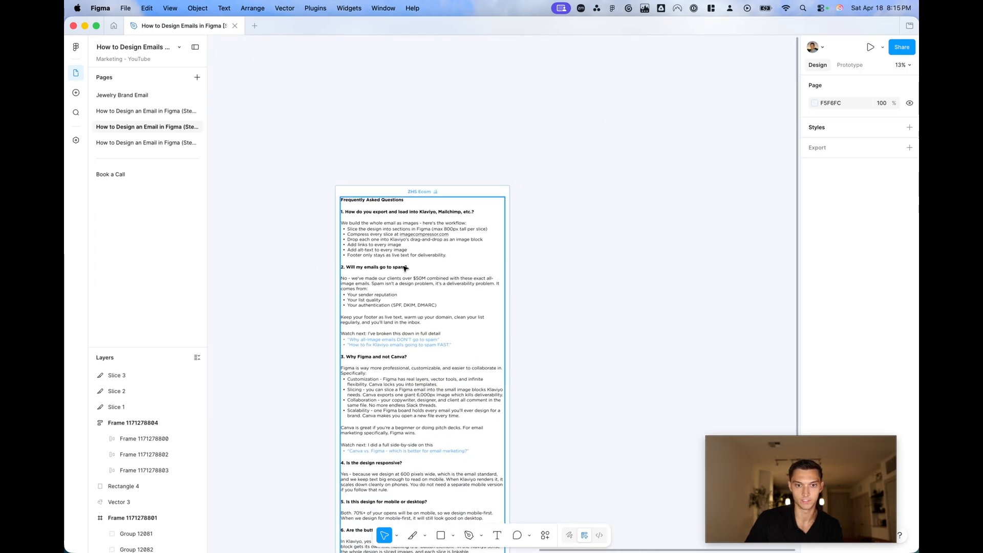
{"action": "double_click", "coordinate": [405, 268]}
{"action": "triple_click", "coordinate": [336, 189]}
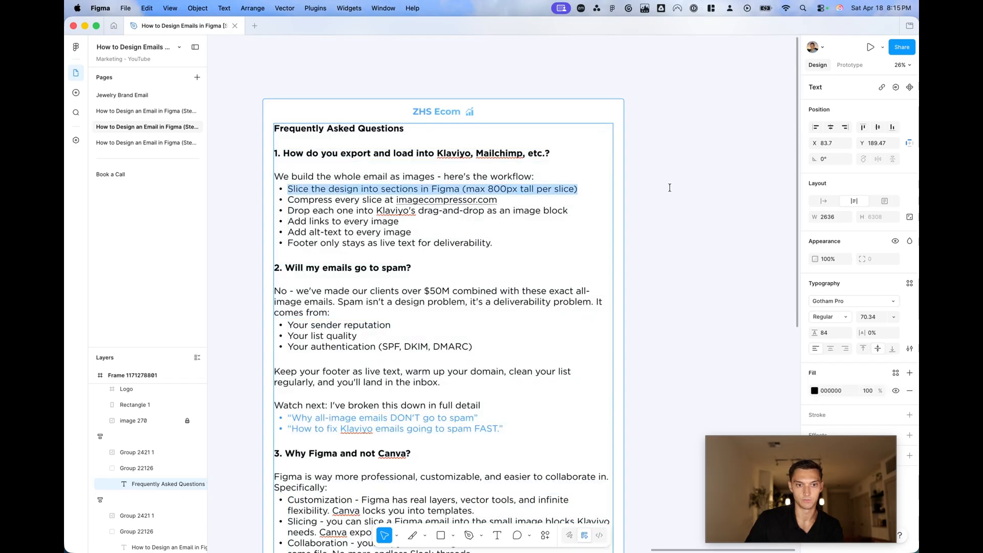
{"action": "left_click_drag", "start_coordinate": [689, 188], "coordinate": [680, 203]}
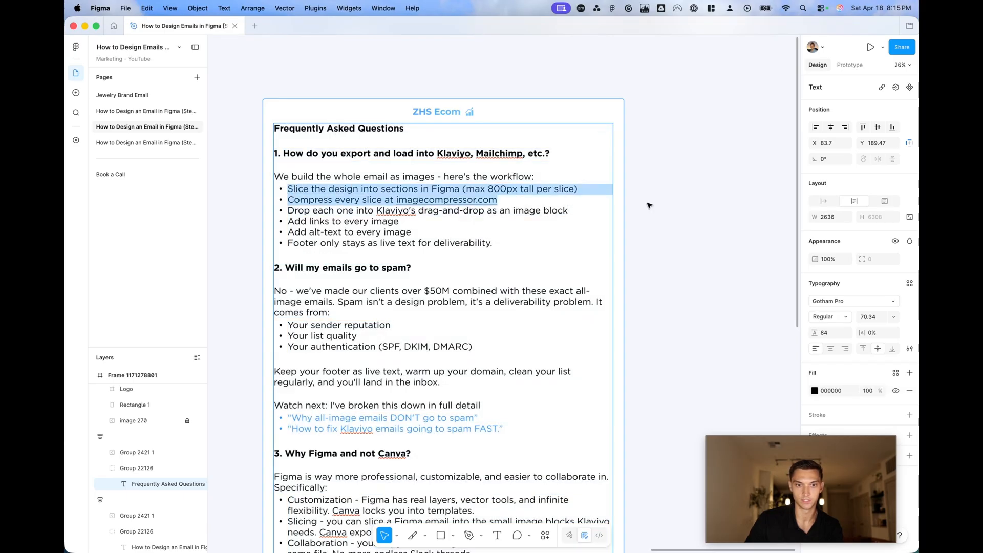
{"action": "left_click_drag", "start_coordinate": [498, 200], "coordinate": [579, 213]}
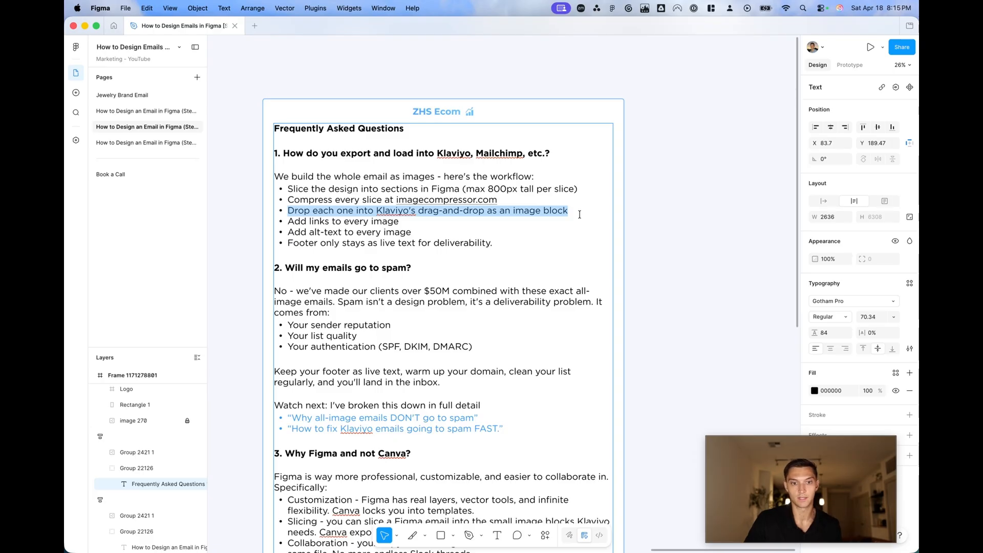
{"action": "left_click_drag", "start_coordinate": [580, 214], "coordinate": [579, 218]}
{"action": "left_click_drag", "start_coordinate": [425, 232], "coordinate": [294, 235]}
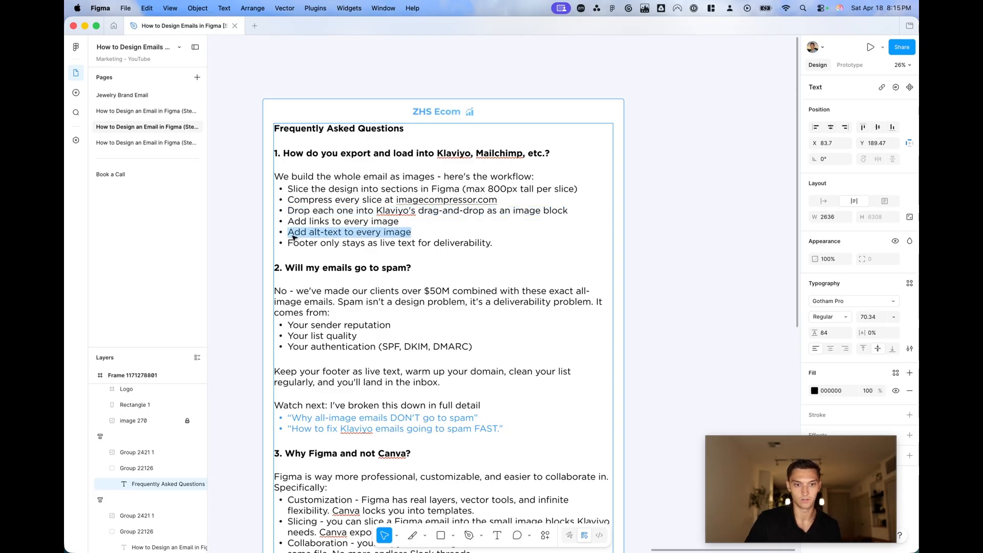
{"action": "left_click_drag", "start_coordinate": [552, 242], "coordinate": [287, 238]}
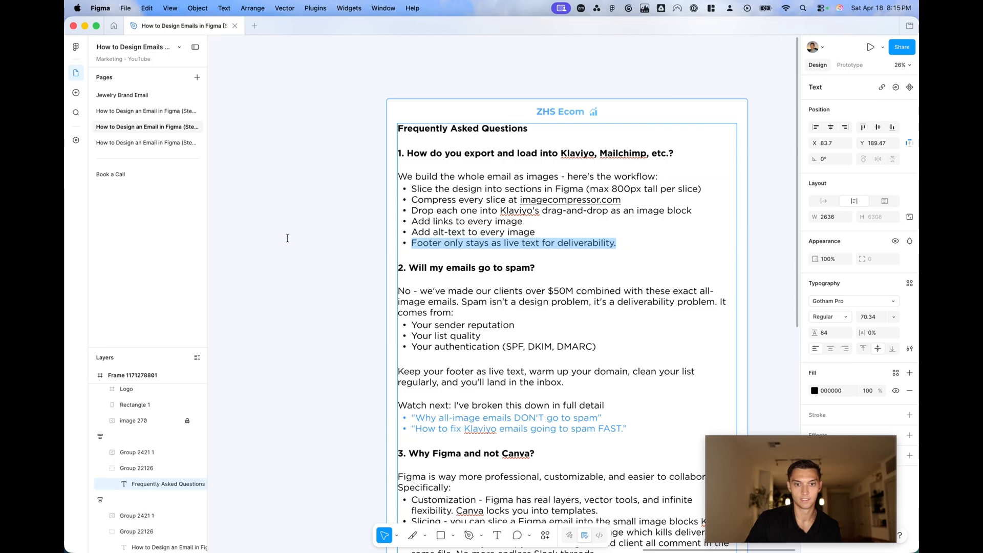
Step: Read the "Will my emails go to spam?" answer and highlight its sender reputation, list quality and authentication bullets one by one
{"action": "scroll", "coordinate": [378, 275], "scroll_direction": "down", "scroll_amount": 2}
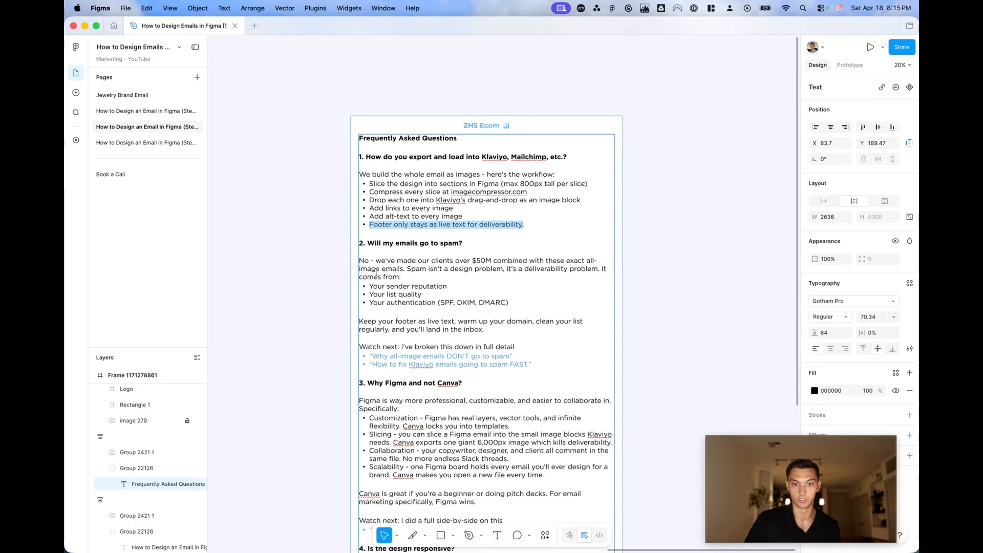
{"action": "scroll", "coordinate": [376, 272], "scroll_direction": "up", "scroll_amount": 3}
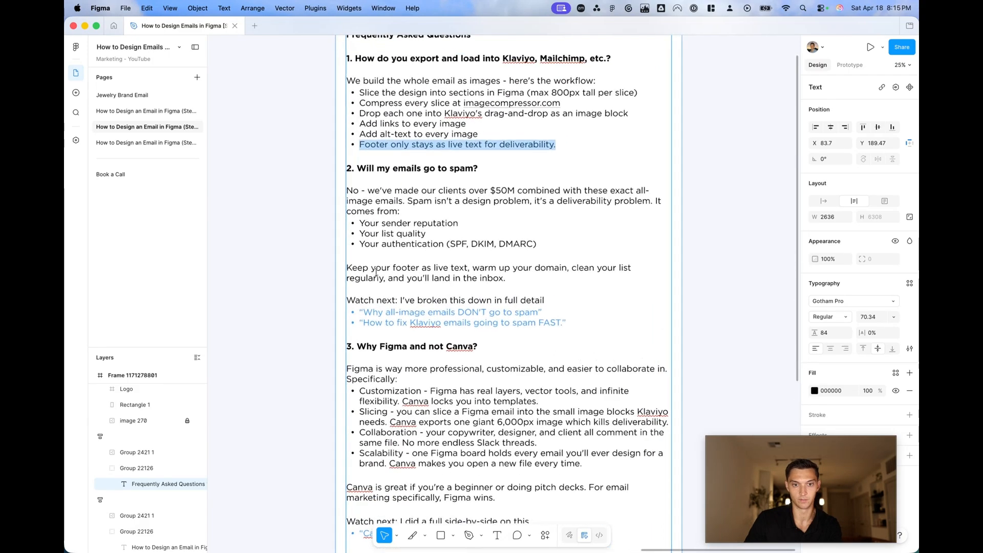
{"action": "scroll", "coordinate": [376, 272], "scroll_direction": "up", "scroll_amount": 2}
{"action": "scroll", "coordinate": [376, 272], "scroll_direction": "right", "scroll_amount": 1}
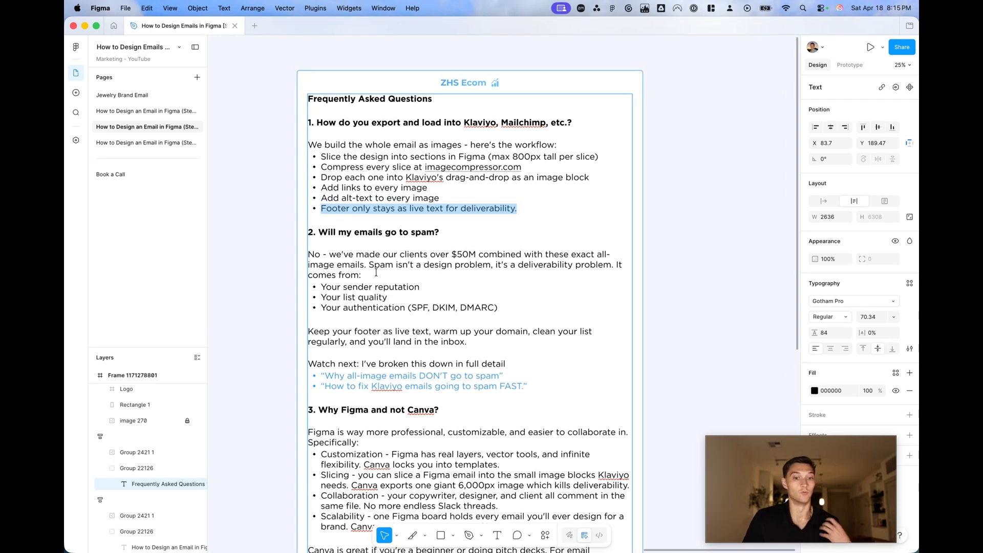
{"action": "scroll", "coordinate": [376, 271], "scroll_direction": "down", "scroll_amount": 1}
{"action": "scroll", "coordinate": [376, 272], "scroll_direction": "down", "scroll_amount": 2}
{"action": "scroll", "coordinate": [376, 272], "scroll_direction": "left", "scroll_amount": 1}
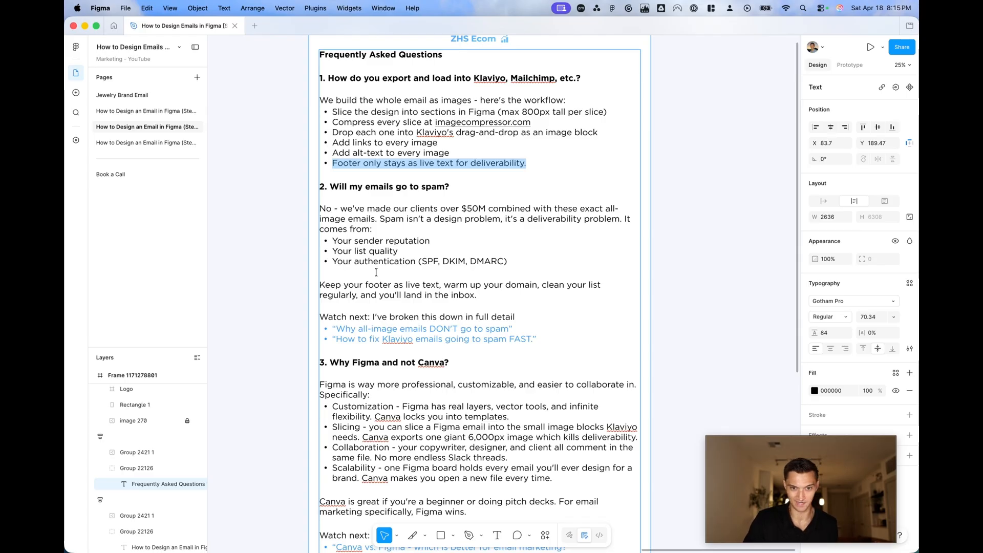
{"action": "left_click_drag", "start_coordinate": [432, 240], "coordinate": [274, 239]}
{"action": "left_click_drag", "start_coordinate": [399, 251], "coordinate": [291, 253]}
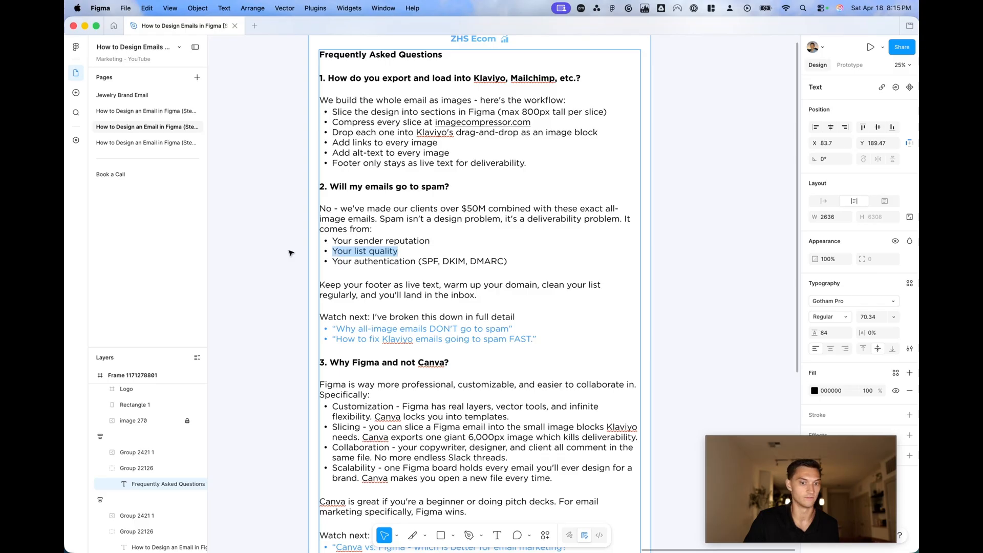
{"action": "left_click_drag", "start_coordinate": [552, 258], "coordinate": [253, 261]}
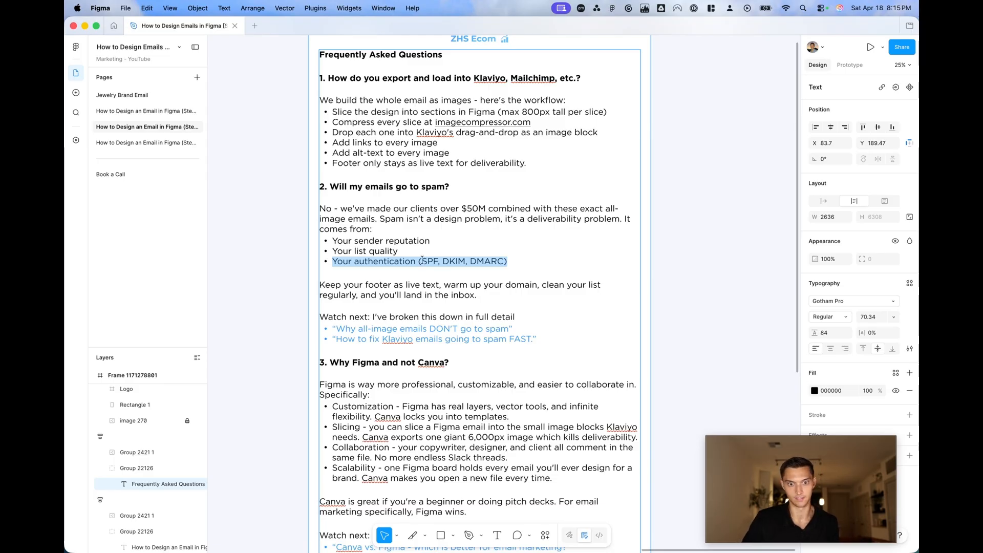
Step: Highlight the spam answer's advice on keeping the footer as live text and its two "Watch next" video titles
{"action": "scroll", "coordinate": [535, 262], "scroll_direction": "down", "scroll_amount": 1}
{"action": "scroll", "coordinate": [535, 262], "scroll_direction": "right", "scroll_amount": 1}
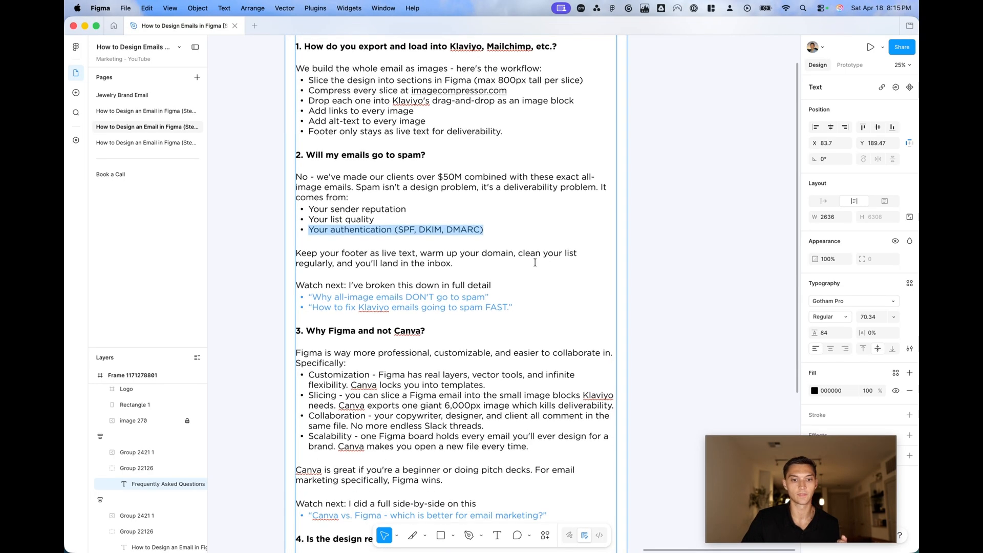
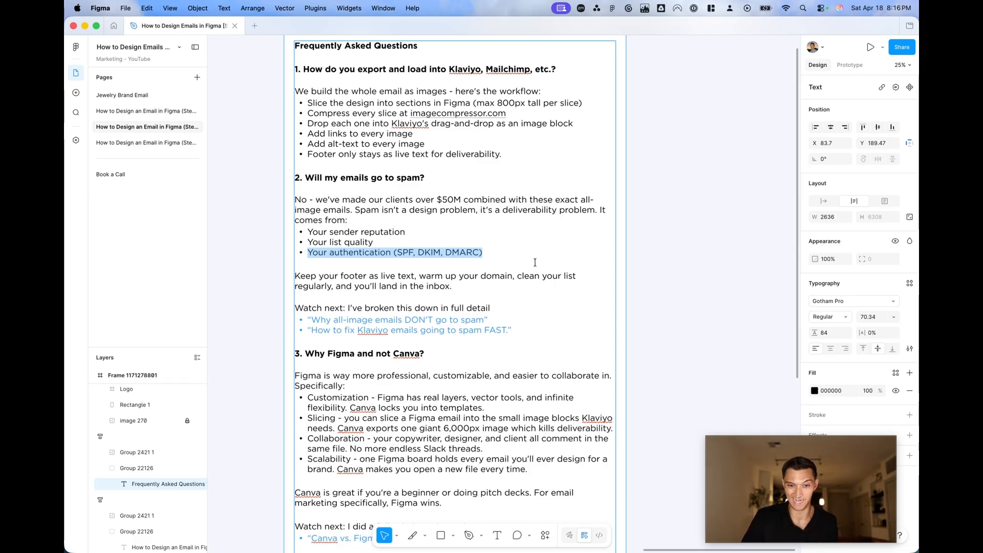
{"action": "scroll", "coordinate": [535, 262], "scroll_direction": "down", "scroll_amount": 2}
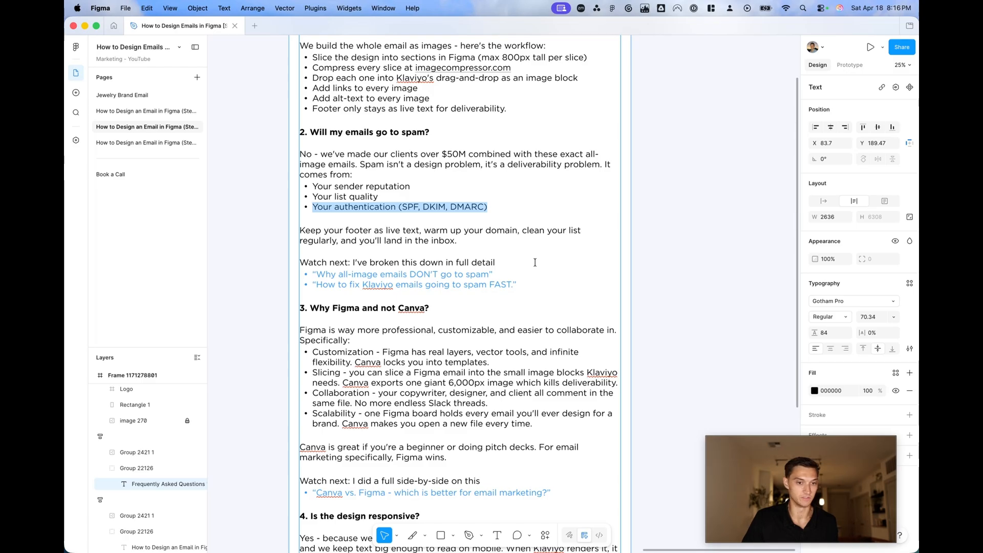
{"action": "left_click_drag", "start_coordinate": [457, 240], "coordinate": [272, 231]}
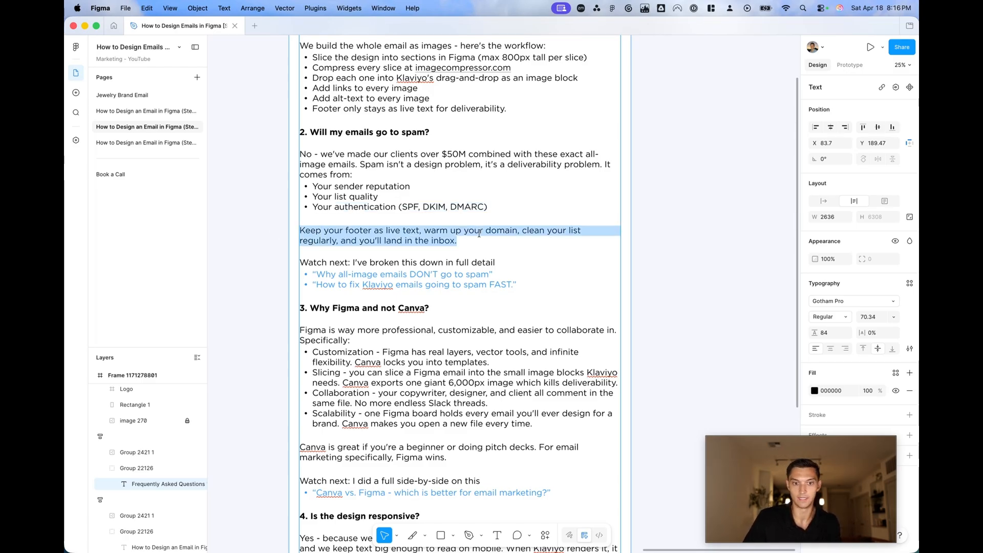
{"action": "scroll", "coordinate": [480, 234], "scroll_direction": "up", "scroll_amount": 1}
{"action": "left_click_drag", "start_coordinate": [546, 314], "coordinate": [296, 290]}
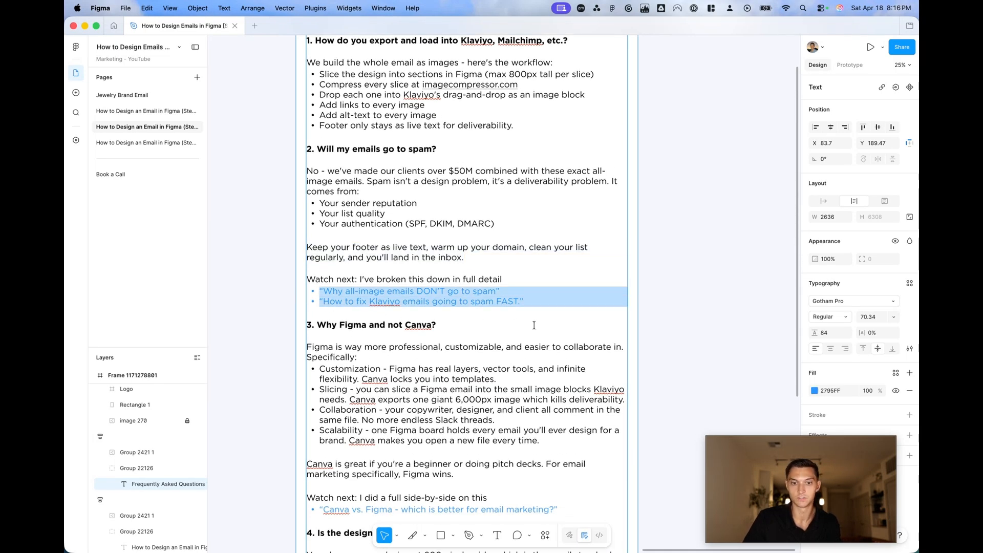
Step: Highlight the "Canva vs. Figma" video title under question 3, and FAQ questions 4 and 5 with their answers
{"action": "scroll", "coordinate": [535, 325], "scroll_direction": "down", "scroll_amount": 5}
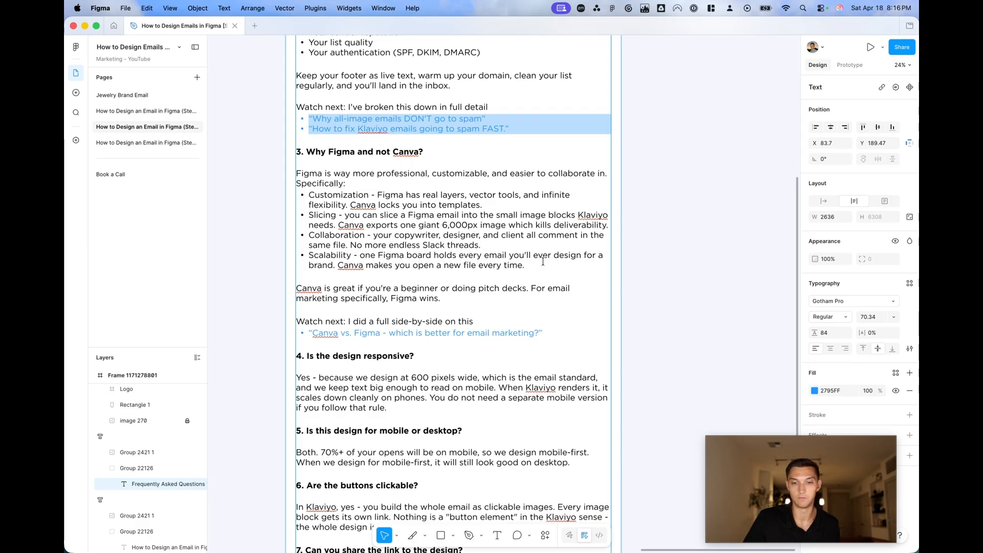
{"action": "scroll", "coordinate": [543, 262], "scroll_direction": "down", "scroll_amount": 2}
{"action": "scroll", "coordinate": [543, 262], "scroll_direction": "down", "scroll_amount": 2}
{"action": "left_click_drag", "start_coordinate": [560, 254], "coordinate": [224, 256]}
{"action": "scroll", "coordinate": [468, 272], "scroll_direction": "down", "scroll_amount": 5}
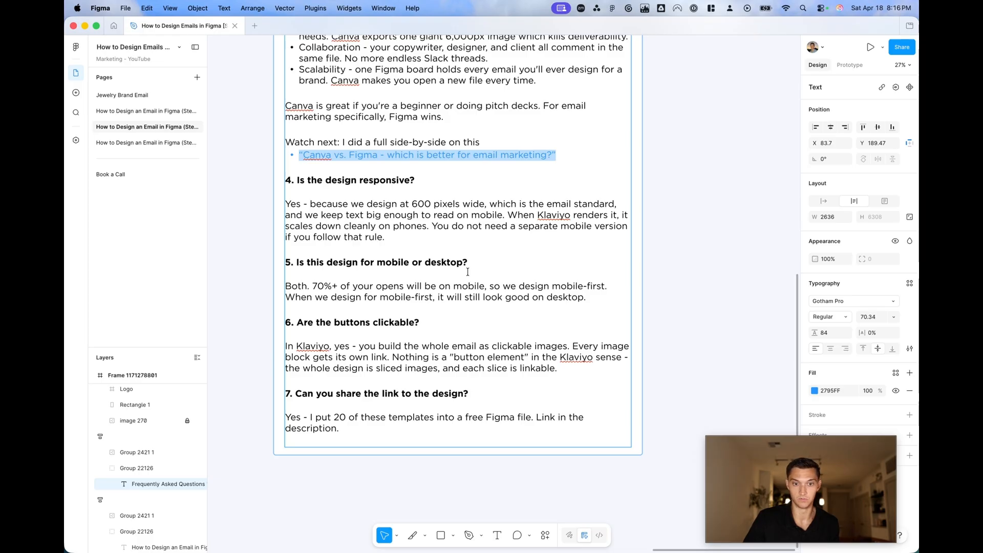
{"action": "left_click_drag", "start_coordinate": [601, 303], "coordinate": [281, 179]}
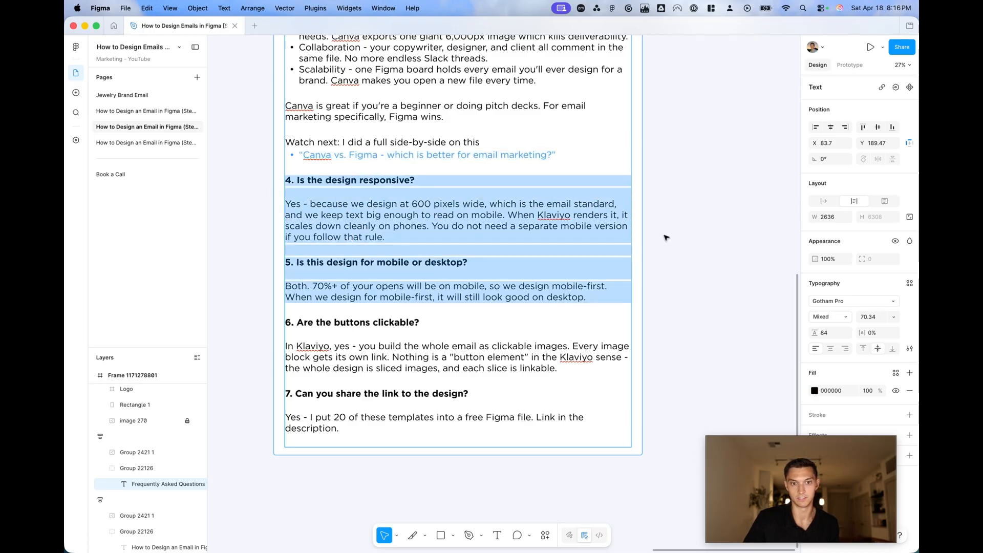
Step: Examine the rebuilt email's Highland Park, Naked Malt and Pure Scot sections up close and compare the full email with the reference
{"action": "scroll", "coordinate": [664, 238], "scroll_direction": "down", "scroll_amount": 3}
{"action": "scroll", "coordinate": [664, 237], "scroll_direction": "left", "scroll_amount": 5}
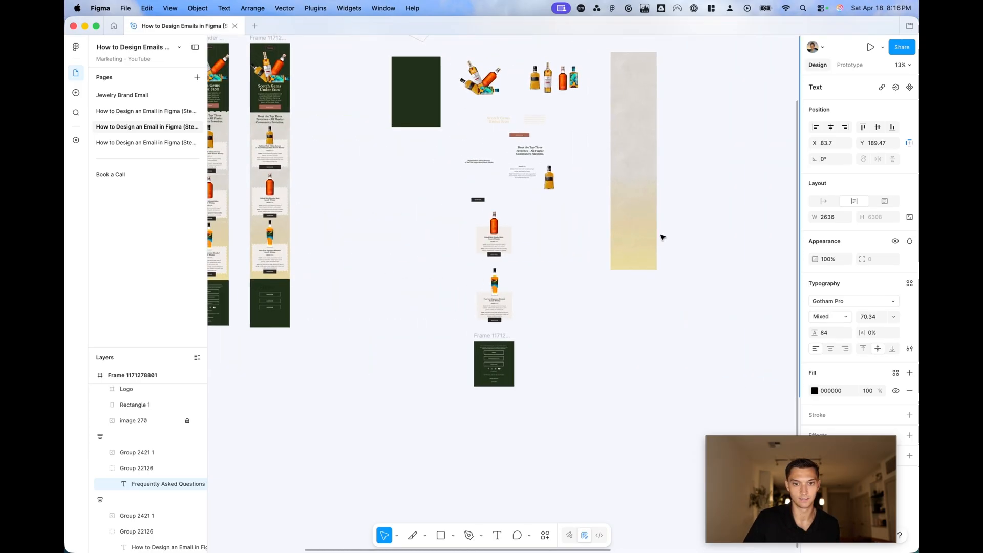
{"action": "scroll", "coordinate": [663, 237], "scroll_direction": "left", "scroll_amount": 5}
{"action": "scroll", "coordinate": [456, 159], "scroll_direction": "up", "scroll_amount": 5}
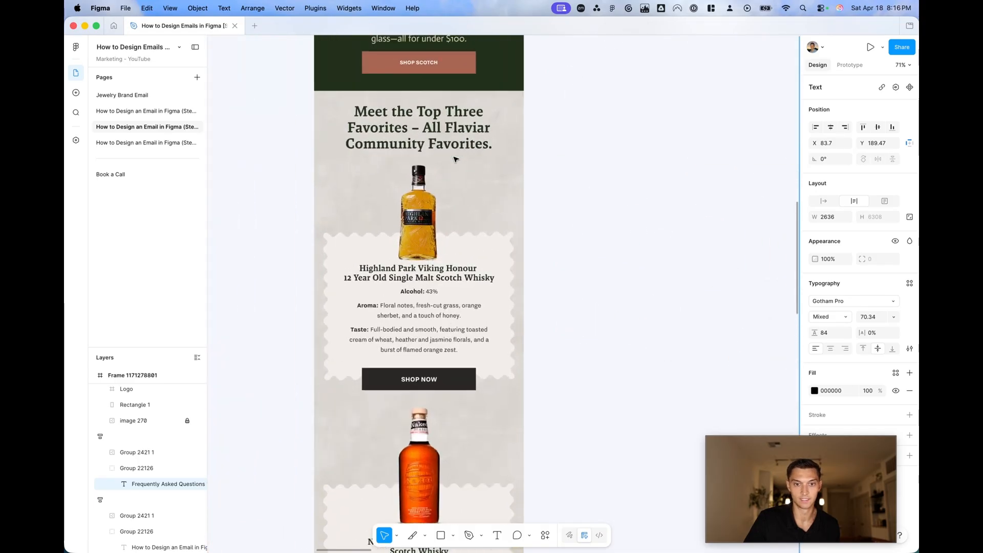
{"action": "scroll", "coordinate": [456, 160], "scroll_direction": "up", "scroll_amount": 3}
{"action": "scroll", "coordinate": [456, 159], "scroll_direction": "up", "scroll_amount": 3}
{"action": "scroll", "coordinate": [456, 159], "scroll_direction": "down", "scroll_amount": 5}
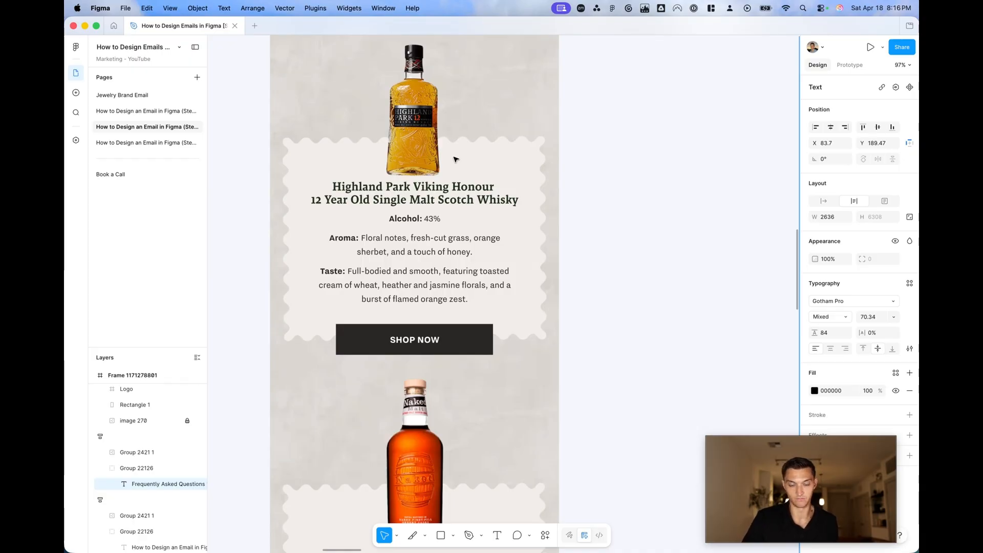
{"action": "scroll", "coordinate": [456, 159], "scroll_direction": "down", "scroll_amount": 3}
{"action": "scroll", "coordinate": [459, 302], "scroll_direction": "down", "scroll_amount": 1}
{"action": "scroll", "coordinate": [459, 302], "scroll_direction": "down", "scroll_amount": 5}
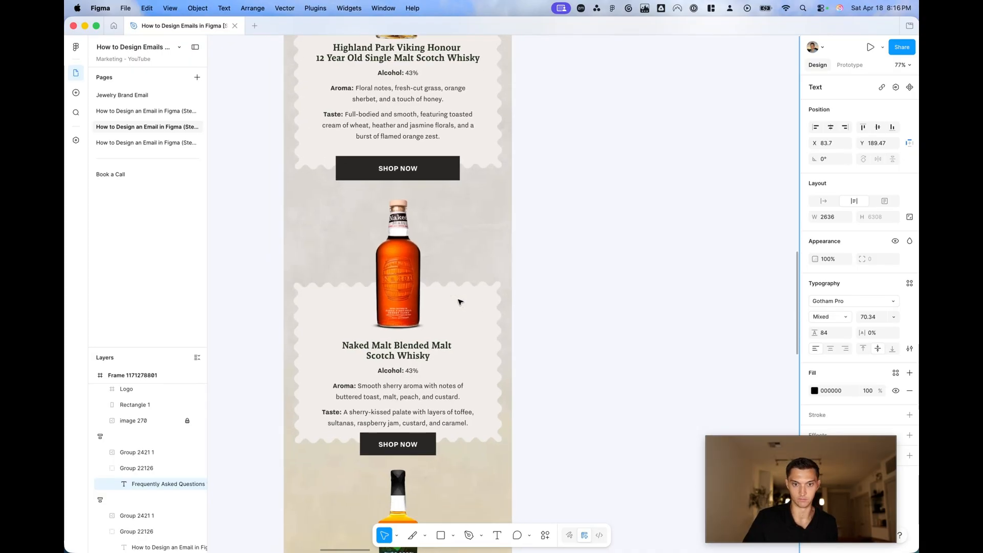
{"action": "scroll", "coordinate": [514, 299], "scroll_direction": "down", "scroll_amount": 2}
{"action": "scroll", "coordinate": [514, 300], "scroll_direction": "down", "scroll_amount": 2}
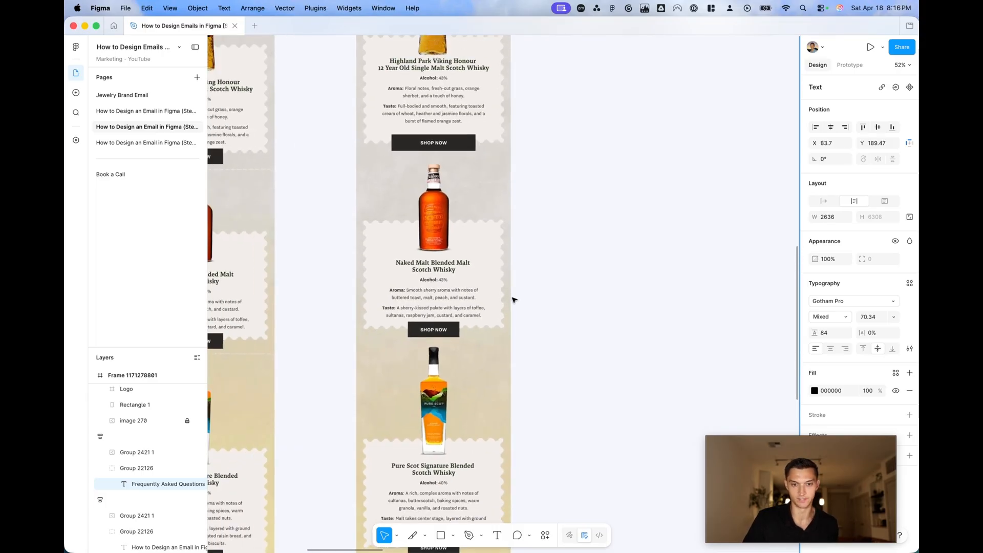
{"action": "scroll", "coordinate": [514, 300], "scroll_direction": "down", "scroll_amount": 6}
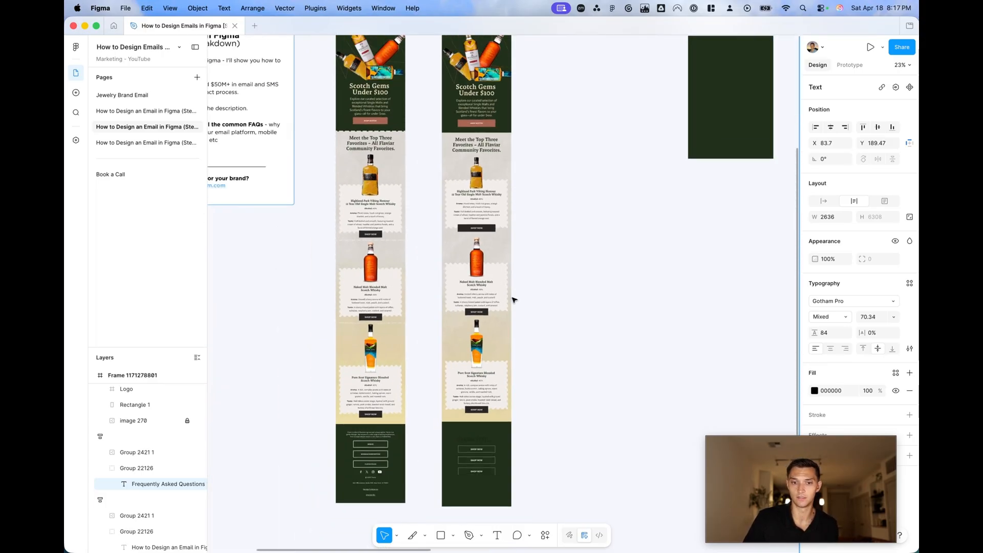
Step: Return to the FAQ text and highlight the word "mobile" in the answer to question 5
{"action": "scroll", "coordinate": [515, 301], "scroll_direction": "right", "scroll_amount": 5}
{"action": "scroll", "coordinate": [514, 301], "scroll_direction": "up", "scroll_amount": 5}
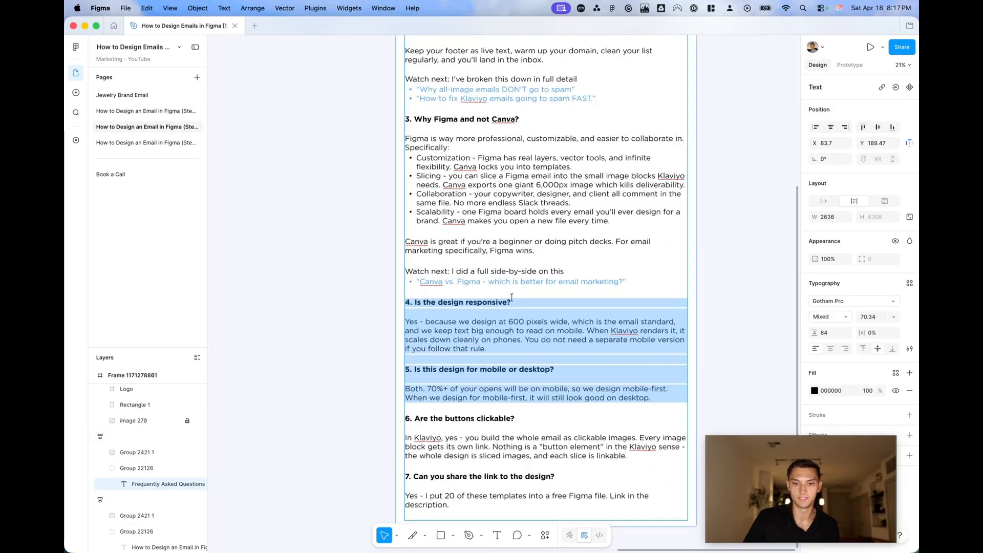
{"action": "scroll", "coordinate": [513, 299], "scroll_direction": "right", "scroll_amount": 2}
{"action": "scroll", "coordinate": [512, 298], "scroll_direction": "up", "scroll_amount": 1}
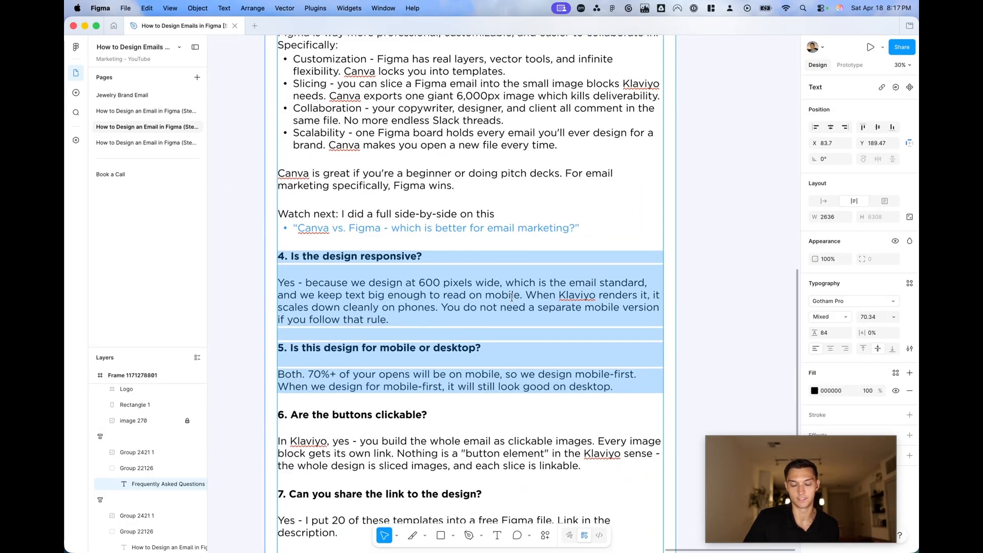
{"action": "scroll", "coordinate": [511, 298], "scroll_direction": "down", "scroll_amount": 4}
{"action": "left_click", "coordinate": [482, 310]}
{"action": "double_click", "coordinate": [482, 310]}
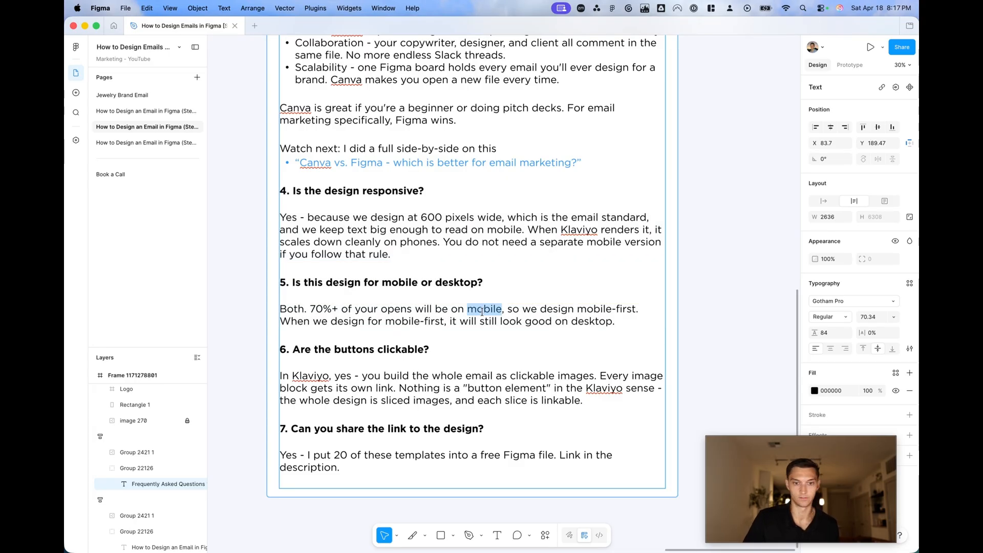
Step: Read question 6, "Are the buttons clickable?", and highlight its full answer about sliced, linkable images
{"action": "scroll", "coordinate": [460, 309], "scroll_direction": "down", "scroll_amount": 5}
{"action": "scroll", "coordinate": [482, 318], "scroll_direction": "up", "scroll_amount": 1}
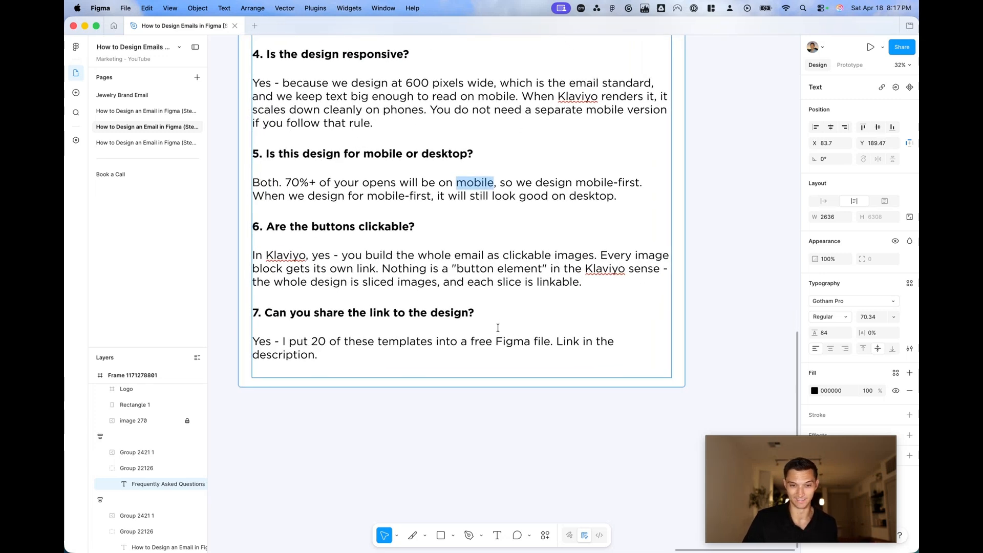
{"action": "scroll", "coordinate": [497, 328], "scroll_direction": "down", "scroll_amount": 2}
{"action": "scroll", "coordinate": [461, 308], "scroll_direction": "up", "scroll_amount": 5}
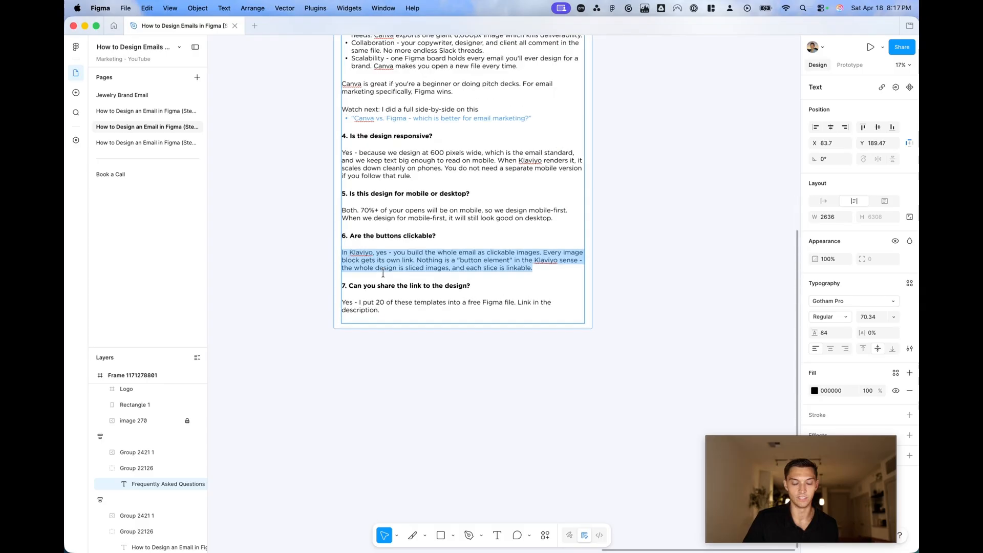
{"action": "scroll", "coordinate": [384, 282], "scroll_direction": "down", "scroll_amount": 6}
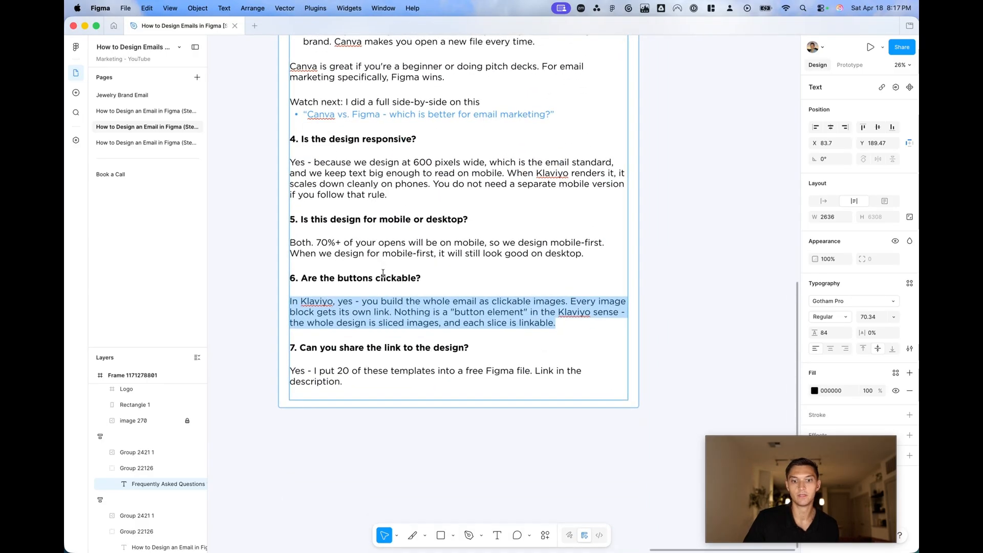
Step: Highlight "20 of these templates" in the answer to question 7 and show the example emails on the Book a Call page
{"action": "scroll", "coordinate": [423, 369], "scroll_direction": "down", "scroll_amount": 2}
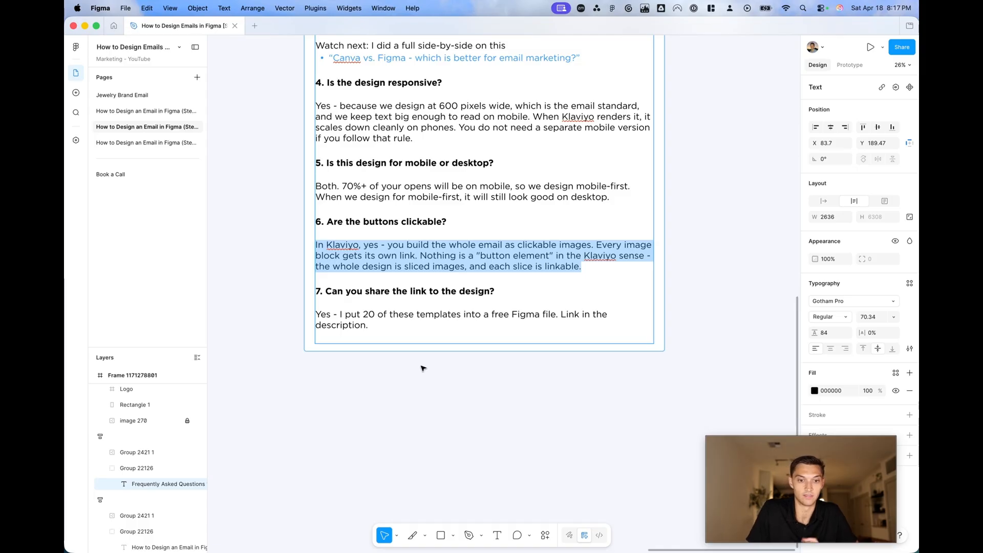
{"action": "left_click_drag", "start_coordinate": [362, 317], "coordinate": [459, 318]}
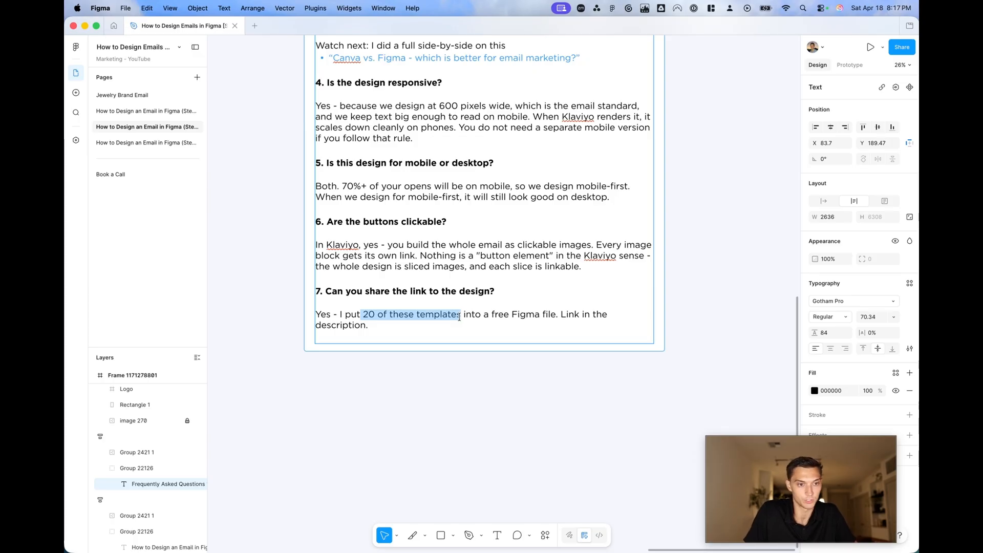
{"action": "left_click", "coordinate": [143, 175]}
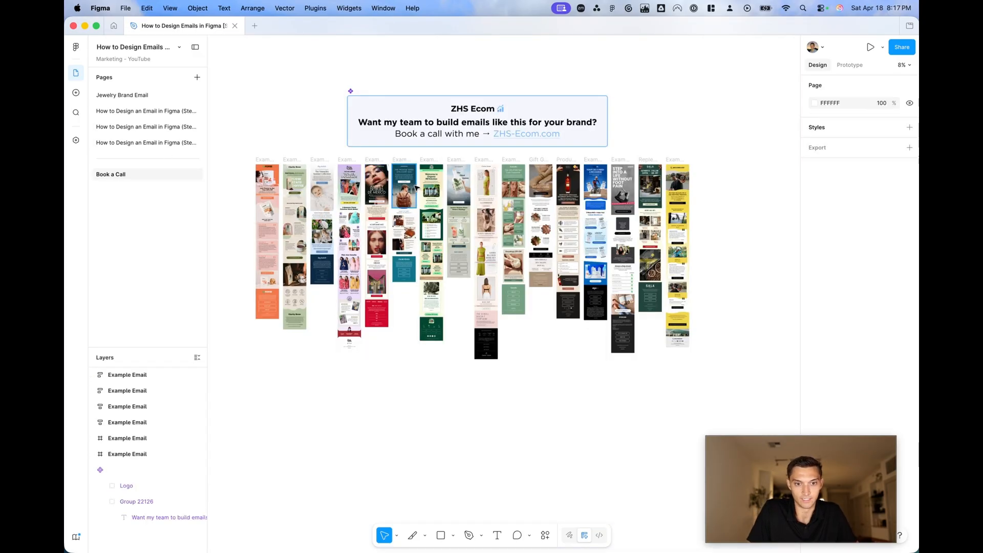
{"action": "scroll", "coordinate": [639, 129], "scroll_direction": "right", "scroll_amount": 2}
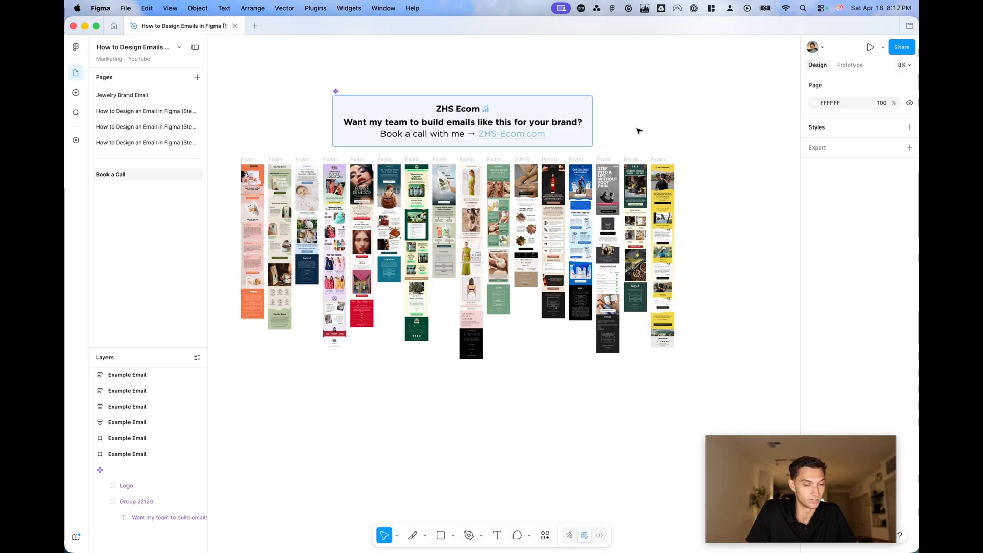